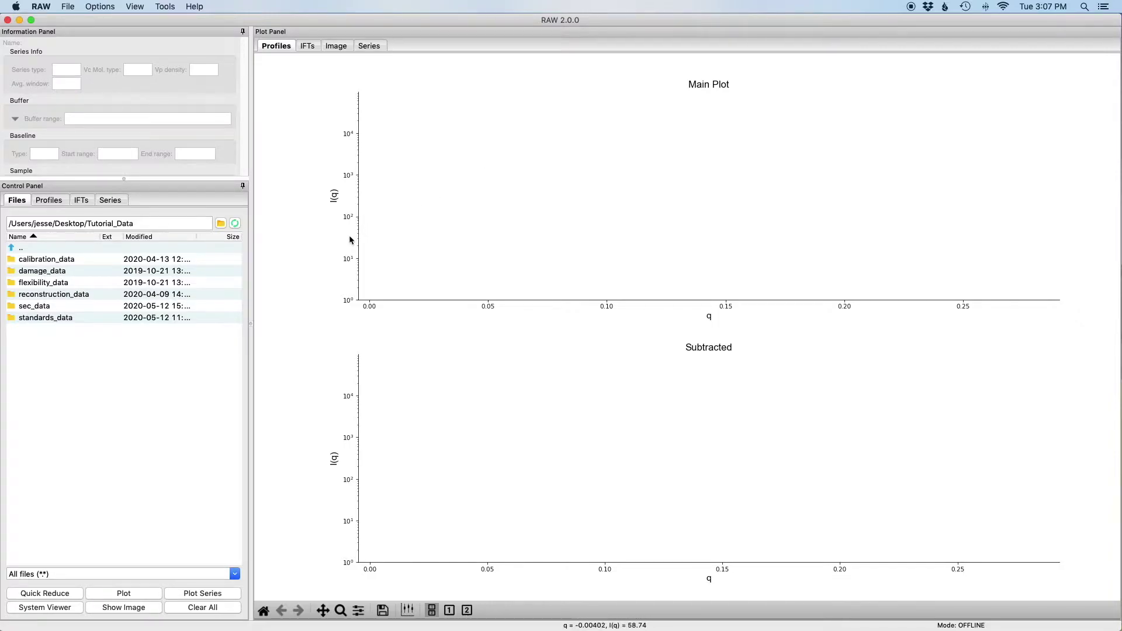
Step: Open the sec_sample_1 folder inside sec_data and look through its profile_001 data files
double_click(35, 306)
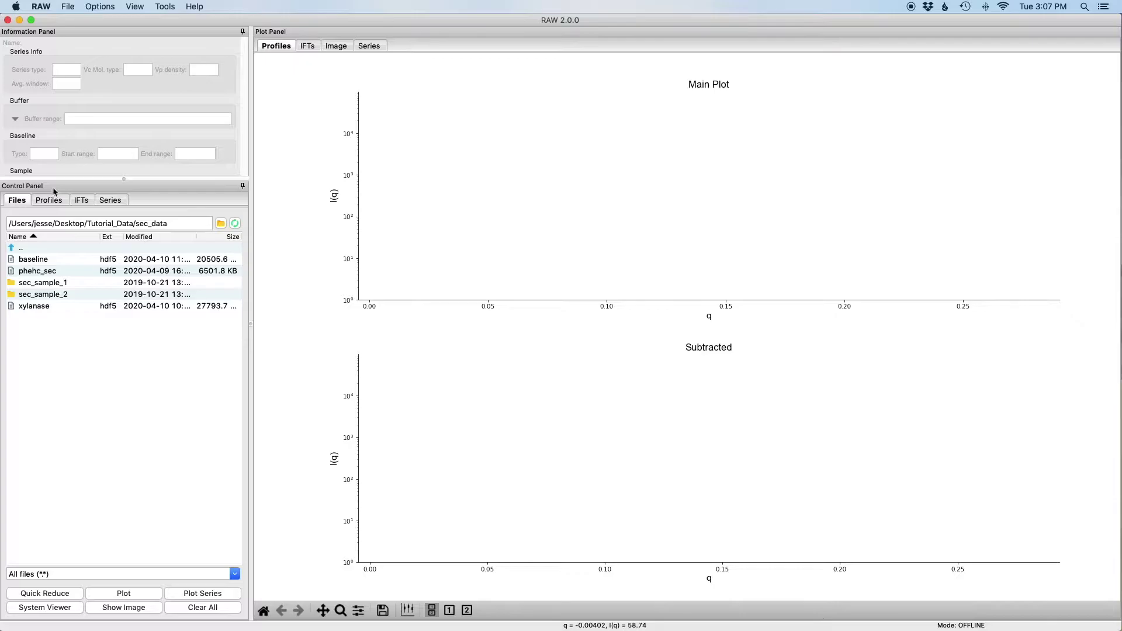
double_click(63, 285)
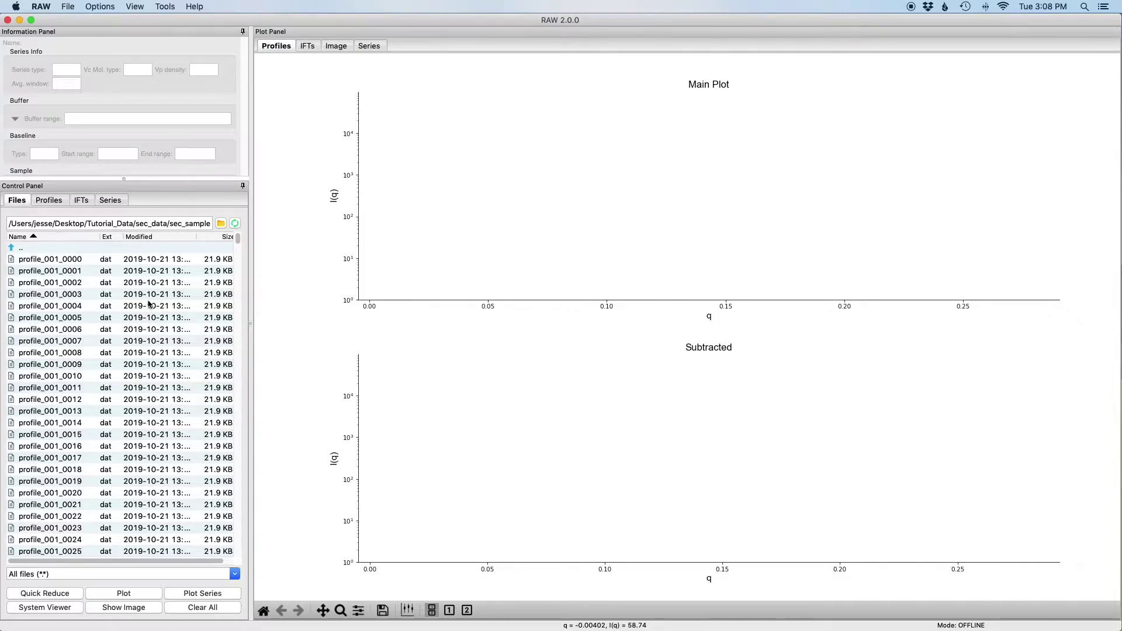
scroll(149, 303, down, 20)
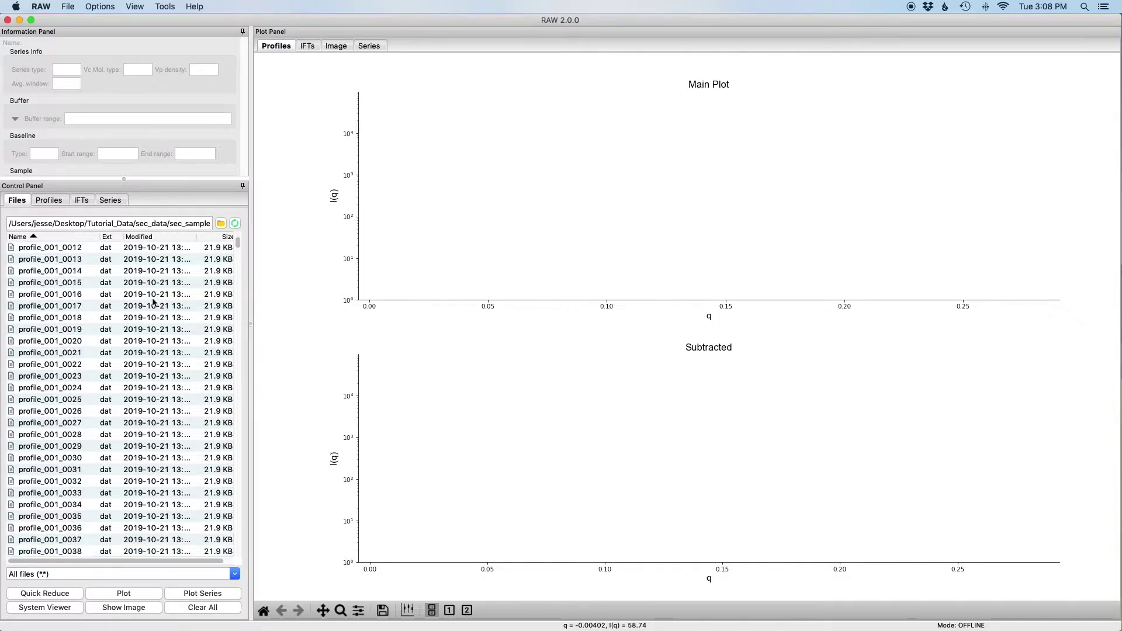
scroll(153, 303, down, 10)
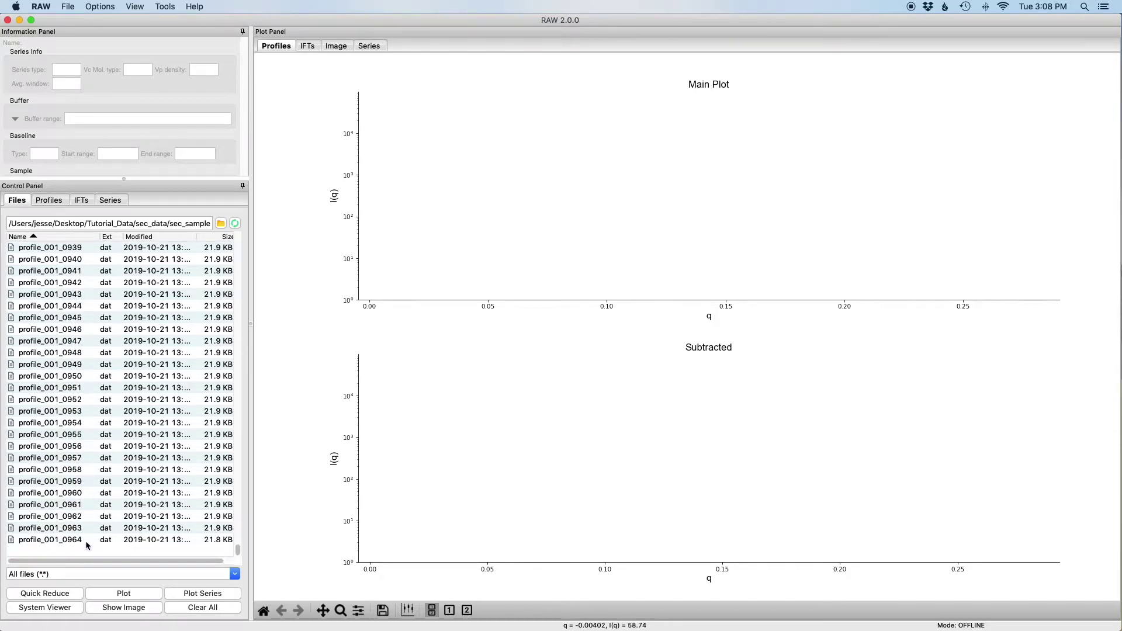
scroll(85, 541, up, 20)
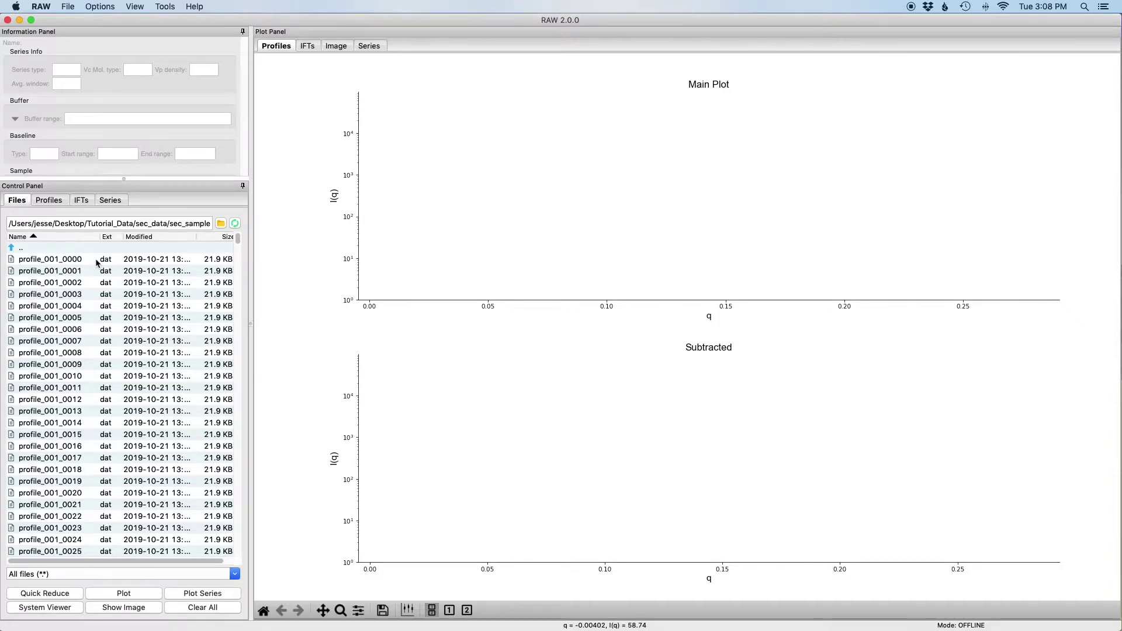
Step: Plot the files profile_001_0000 through profile_001_0964 as a series
click(98, 263)
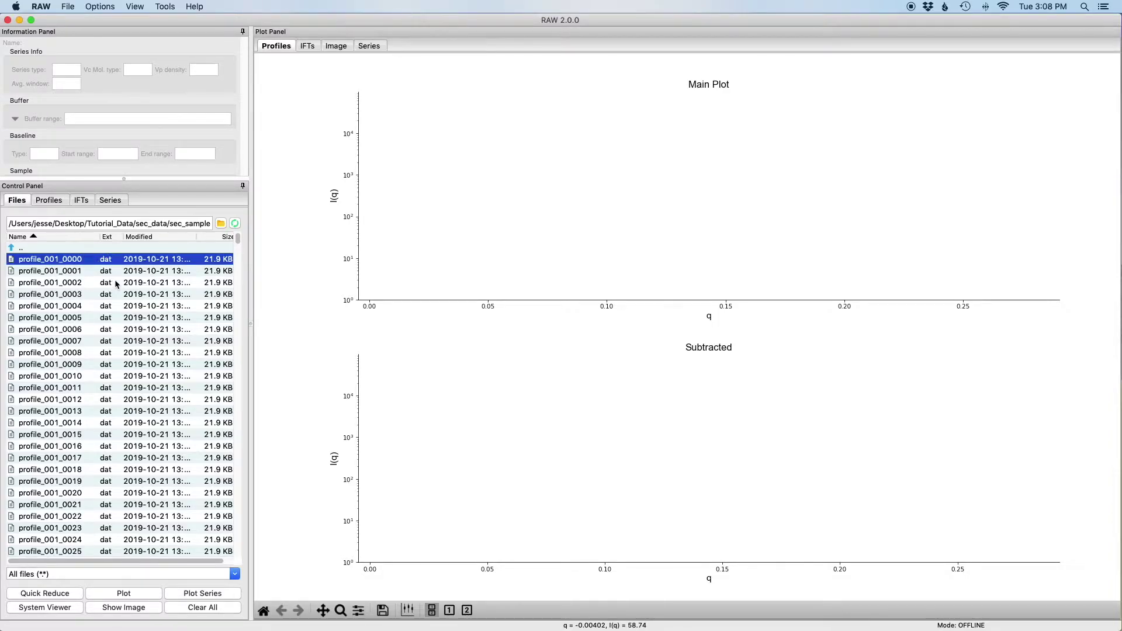
scroll(132, 351, down, 20)
scroll(136, 355, down, 20)
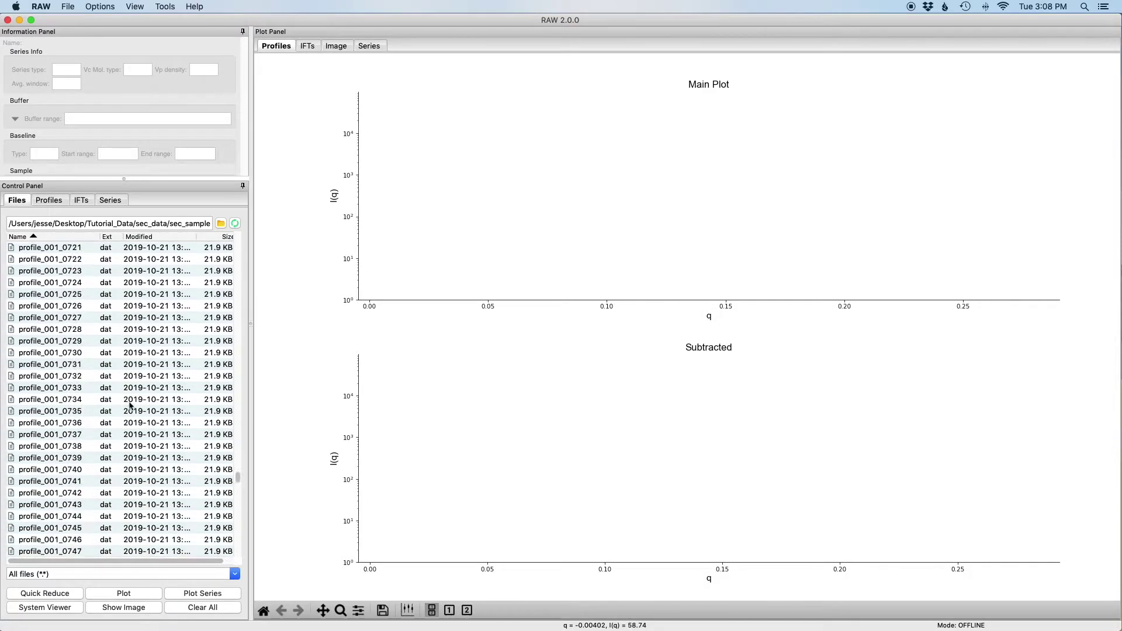
shift+click(82, 540)
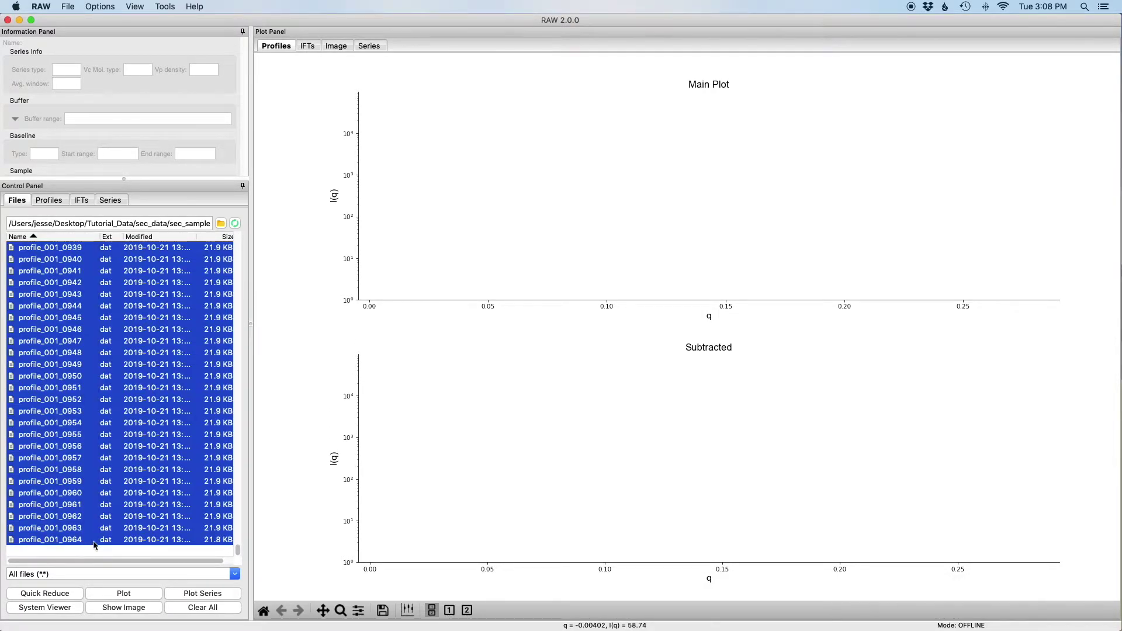
click(196, 595)
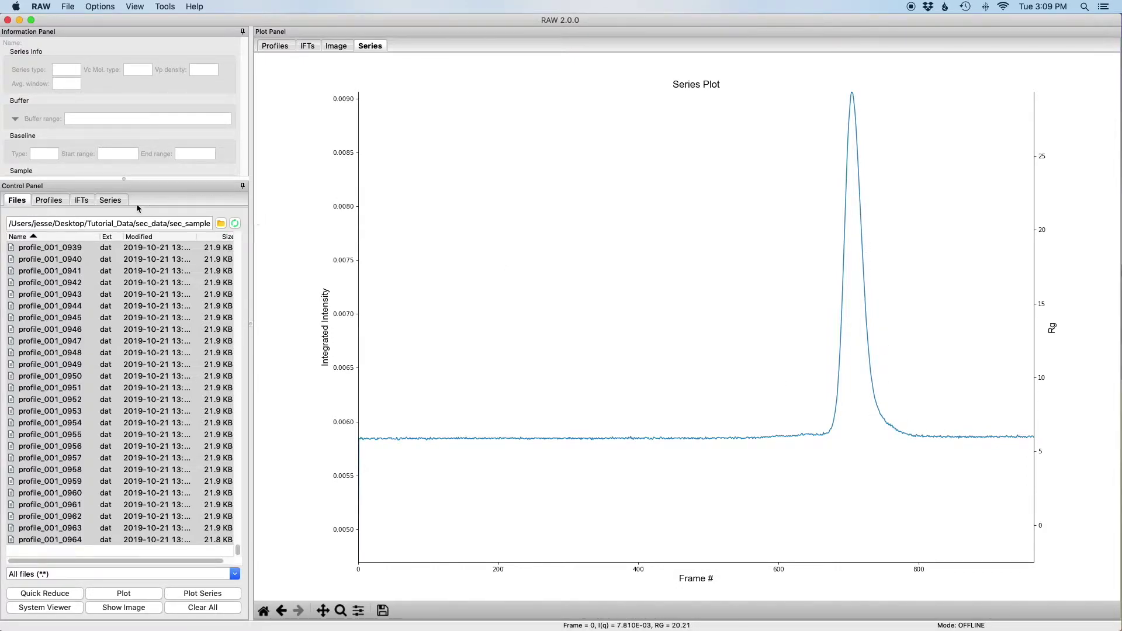
Step: Show the loaded series list and examine the start of the plotted curve around frame 0
click(110, 200)
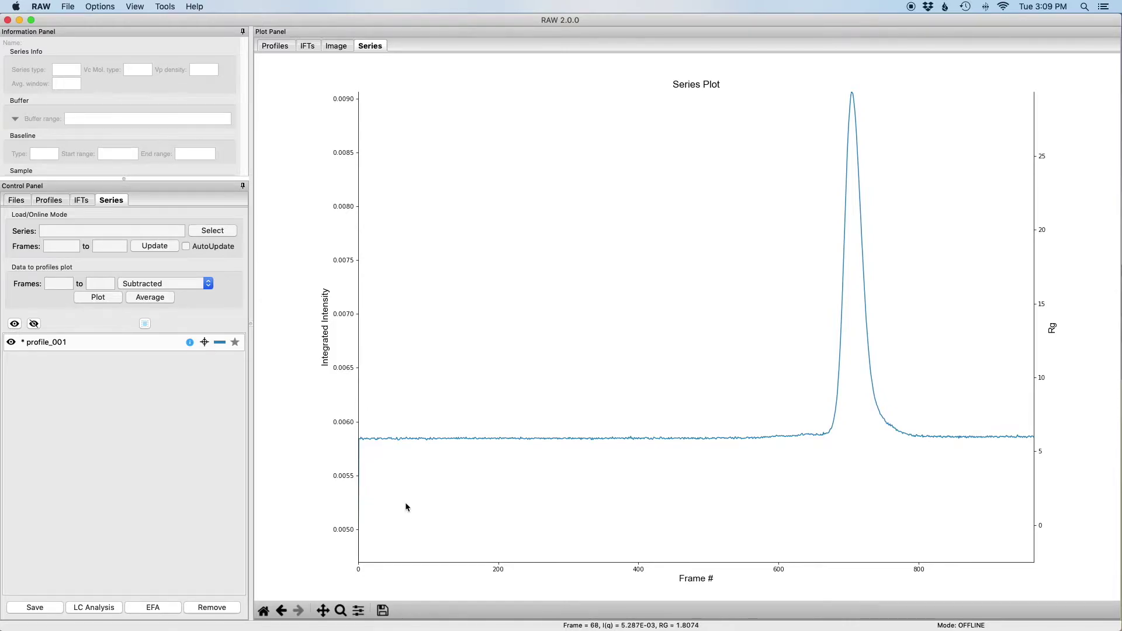
click(323, 611)
drag(413, 471, 486, 428)
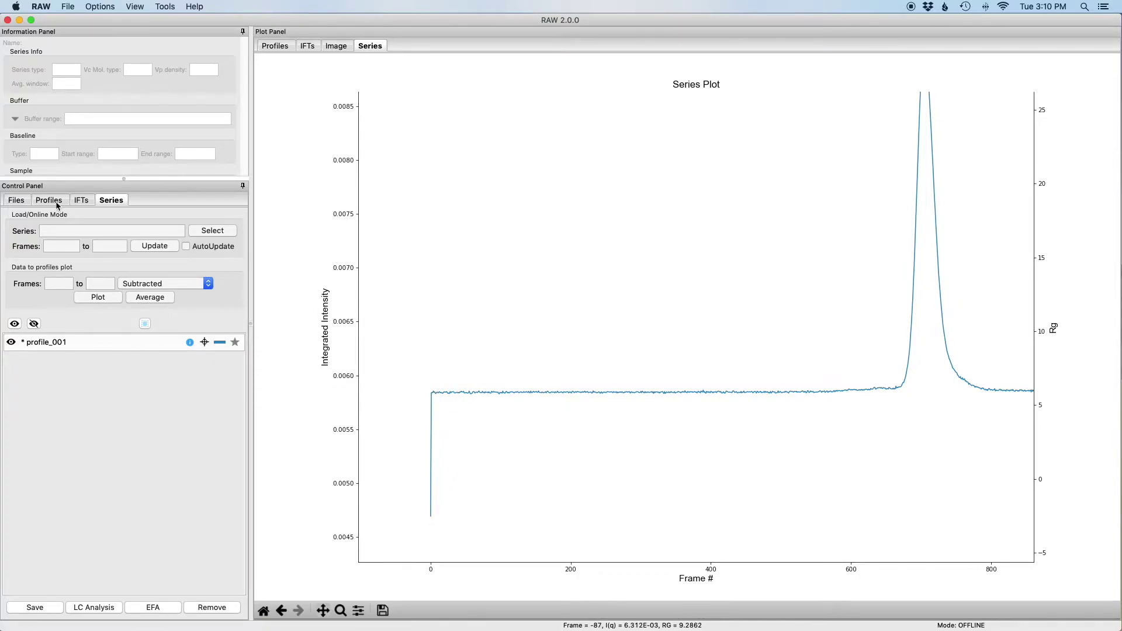
Step: Plot the files profile_001_0001 through profile_001_0964 as a second series, leaving out profile_001_0000
click(23, 202)
click(72, 272)
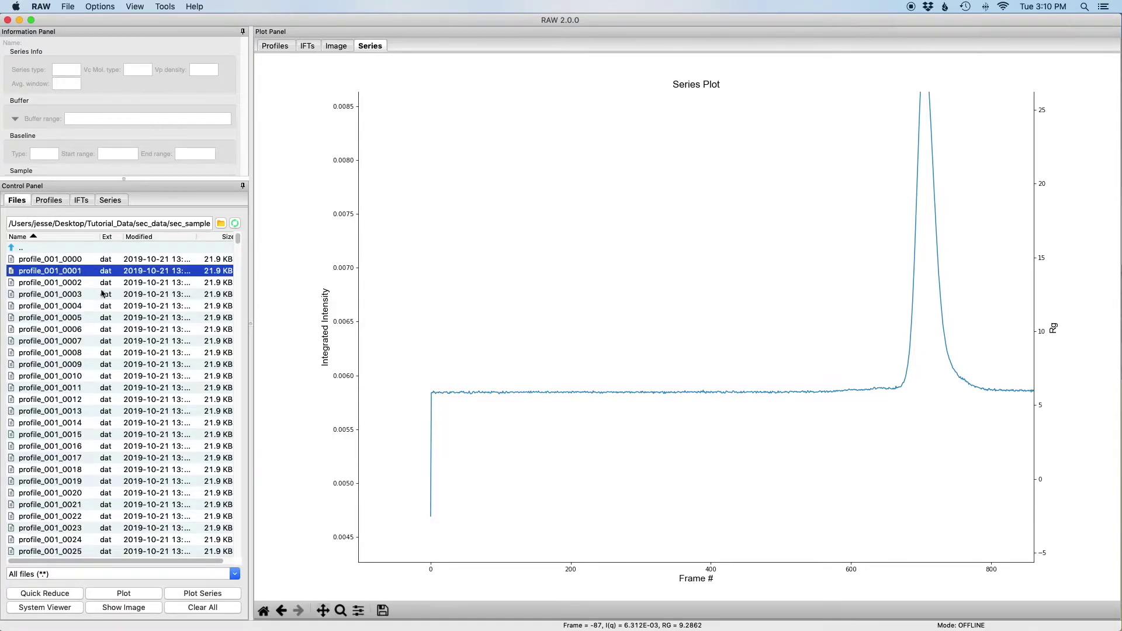
scroll(126, 335, down, 20)
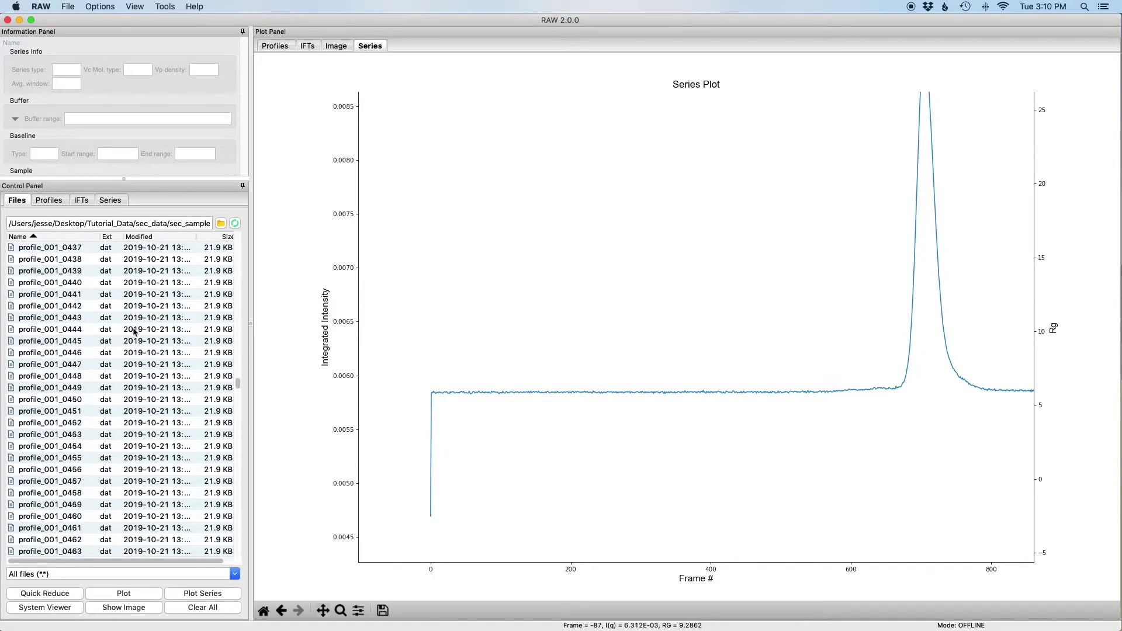
scroll(133, 331, down, 2)
shift+click(100, 541)
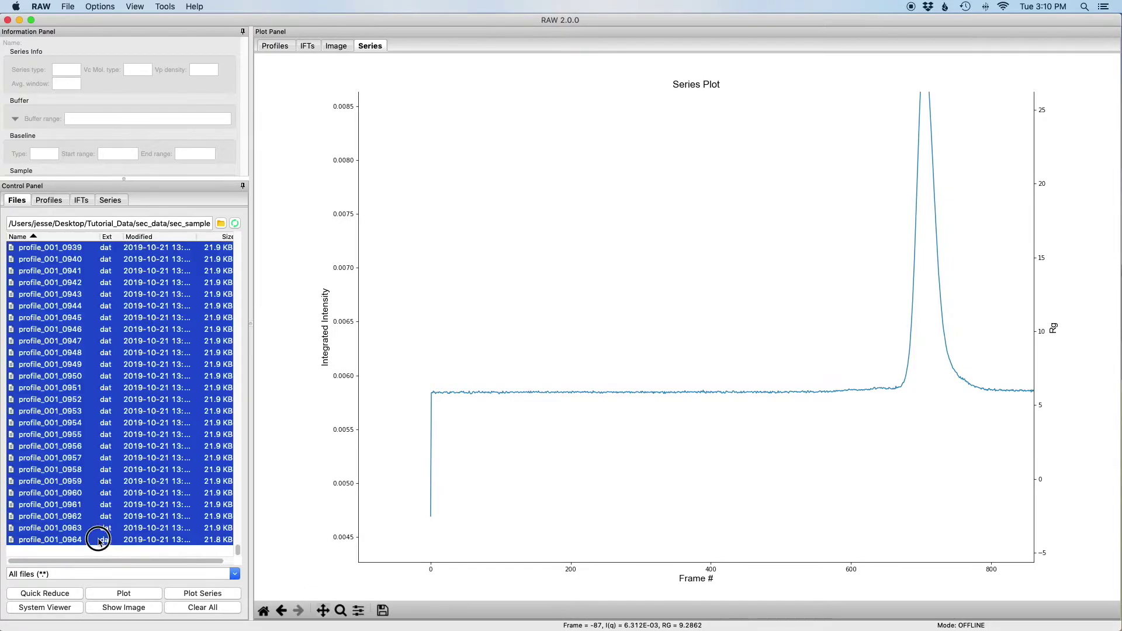
click(196, 594)
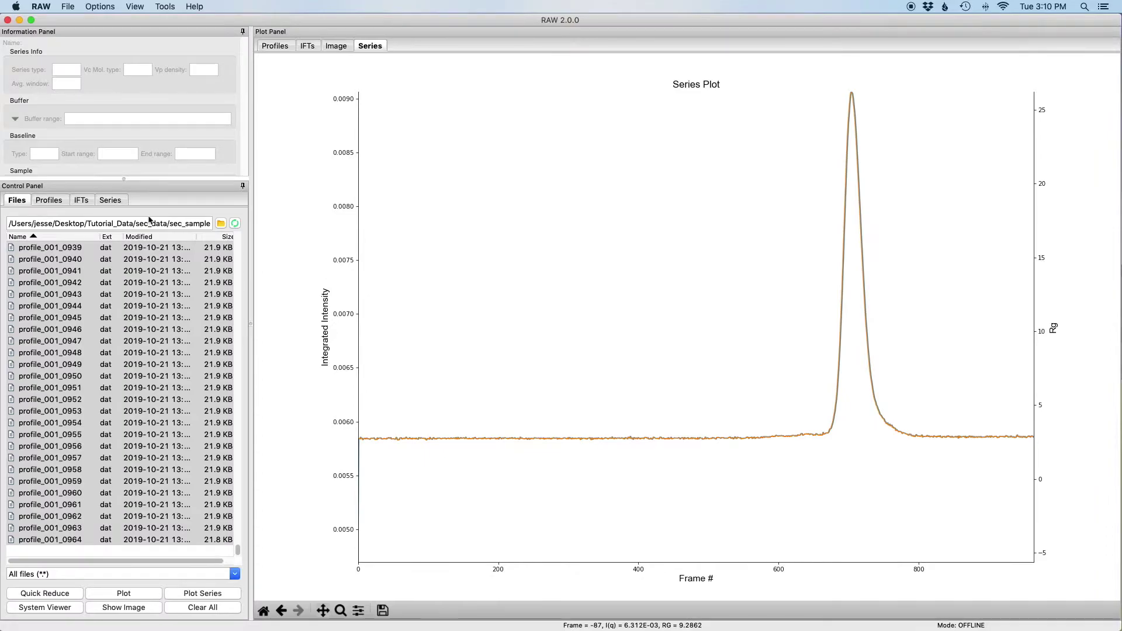
Step: Compare the two overlaid curves around frame 0 and remove the original blue profile_001 series
click(112, 200)
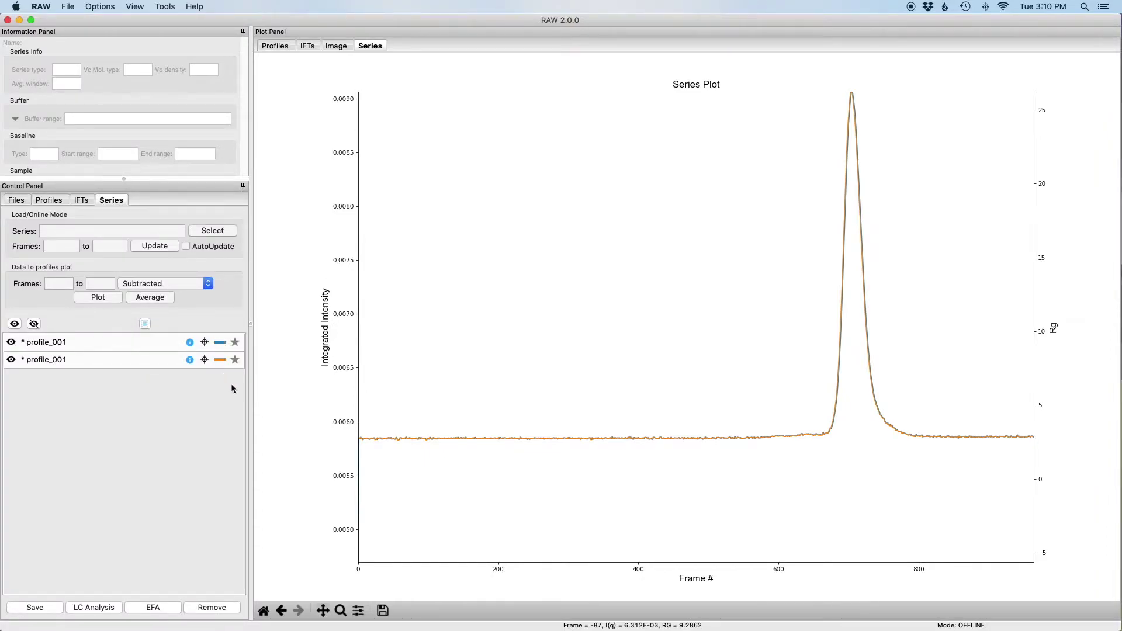
click(323, 610)
mouse_move(409, 469)
mouse_down()
mouse_move(426, 468)
mouse_move(461, 403)
mouse_move(521, 421)
mouse_up()
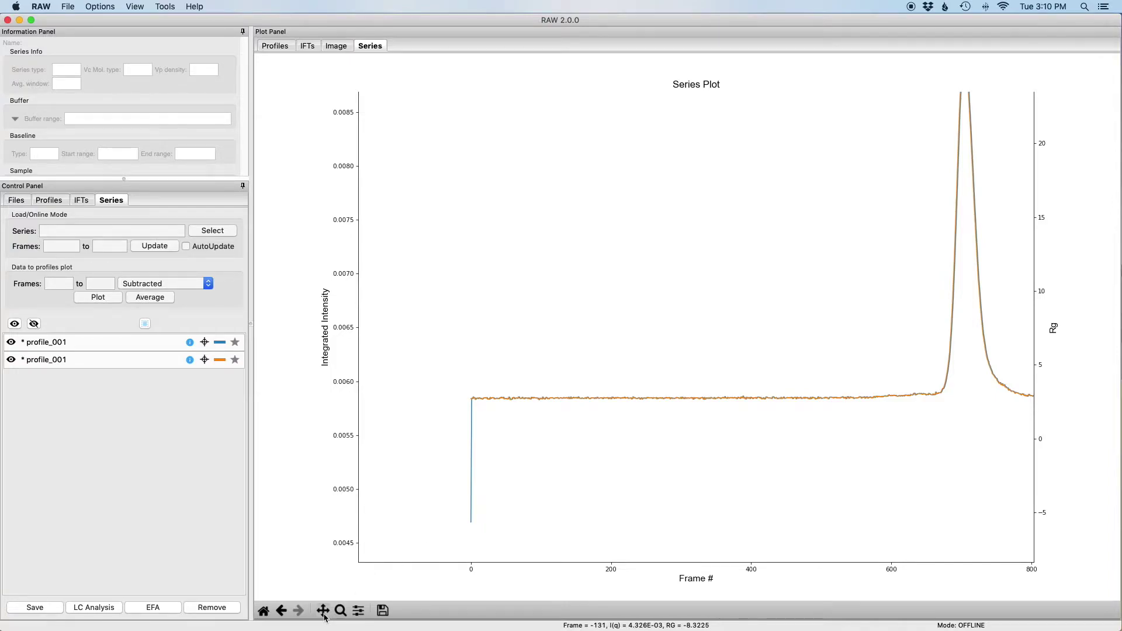
click(264, 612)
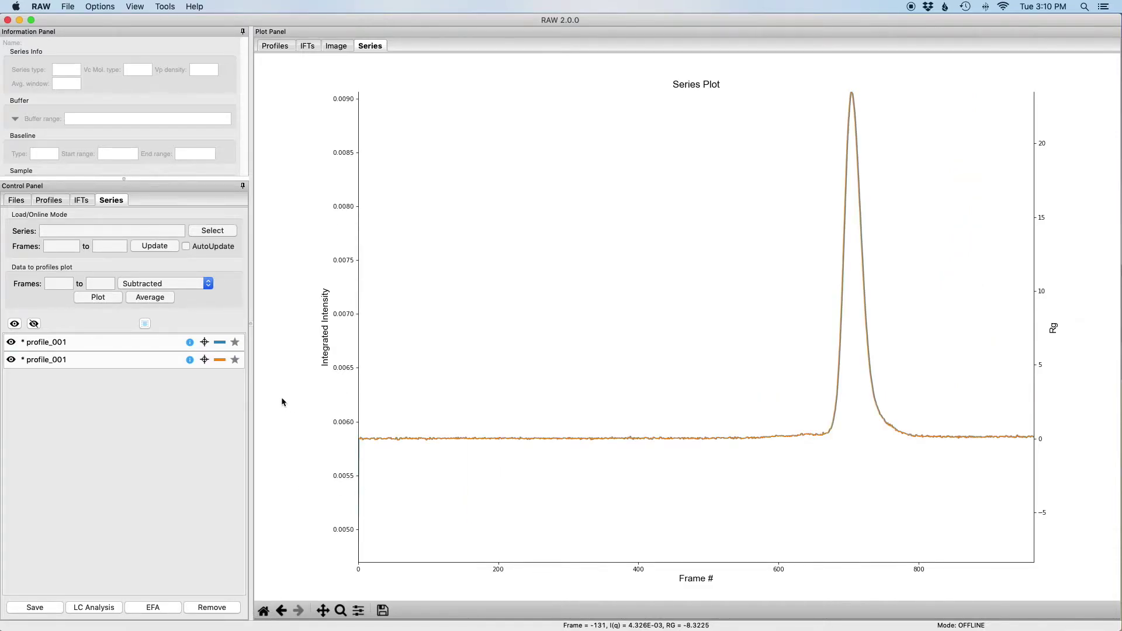
click(143, 344)
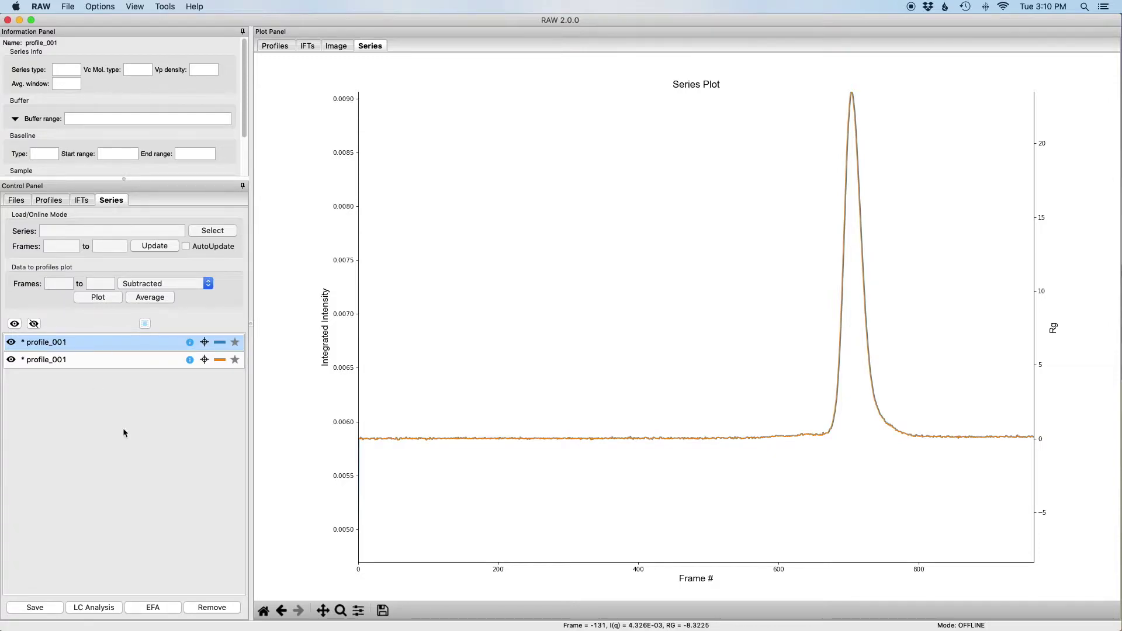
click(212, 608)
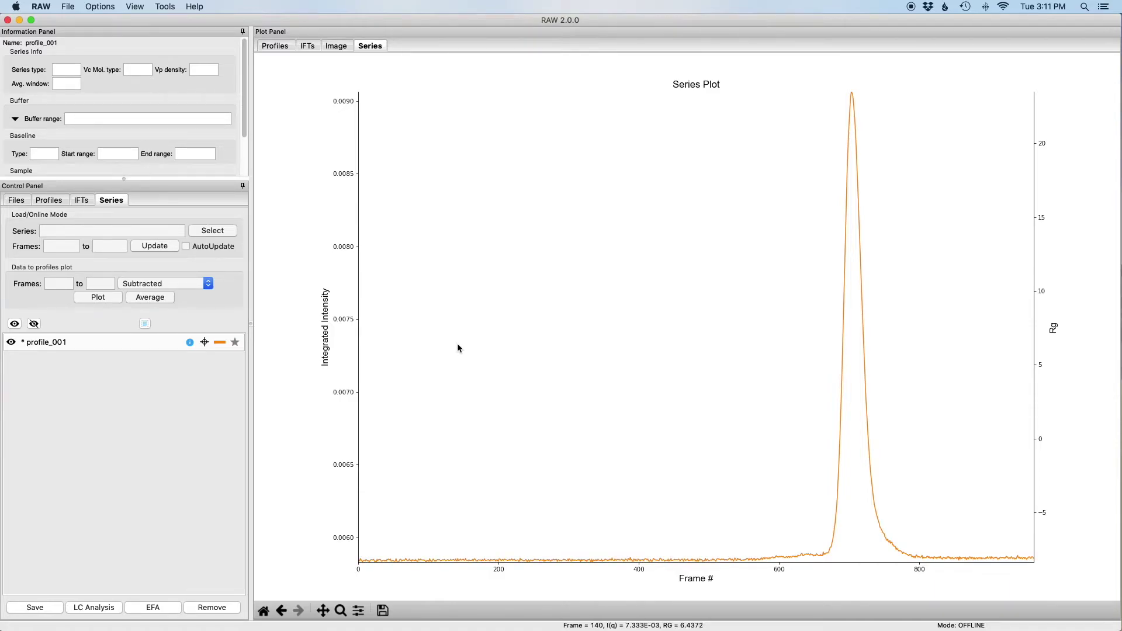
Step: Change the left-axis data of the series plot to Mean Intensity
right_click(498, 328)
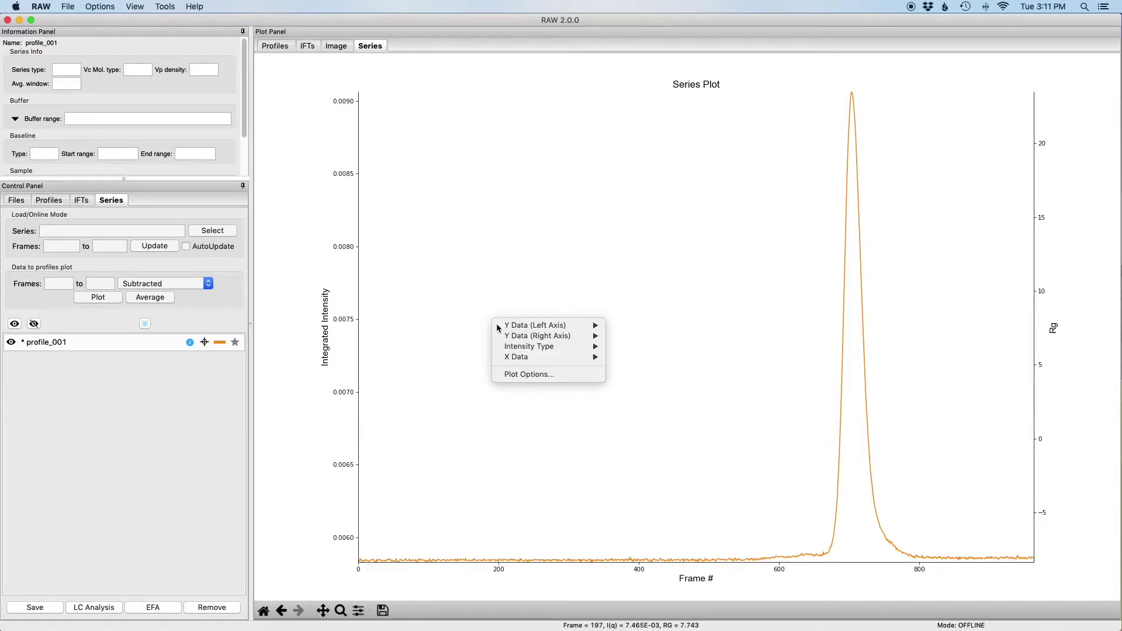
mouse_move(498, 325)
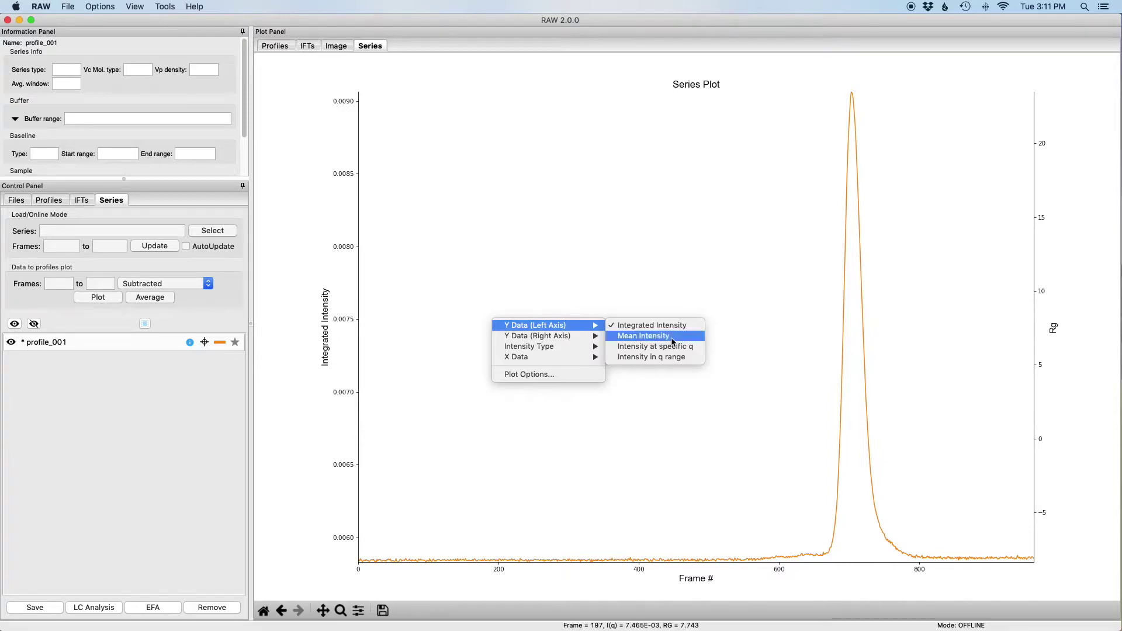
click(644, 336)
Step: Set the left axis of the series plot to the intensity at the specific q value 0.02
right_click(517, 338)
mouse_move(561, 336)
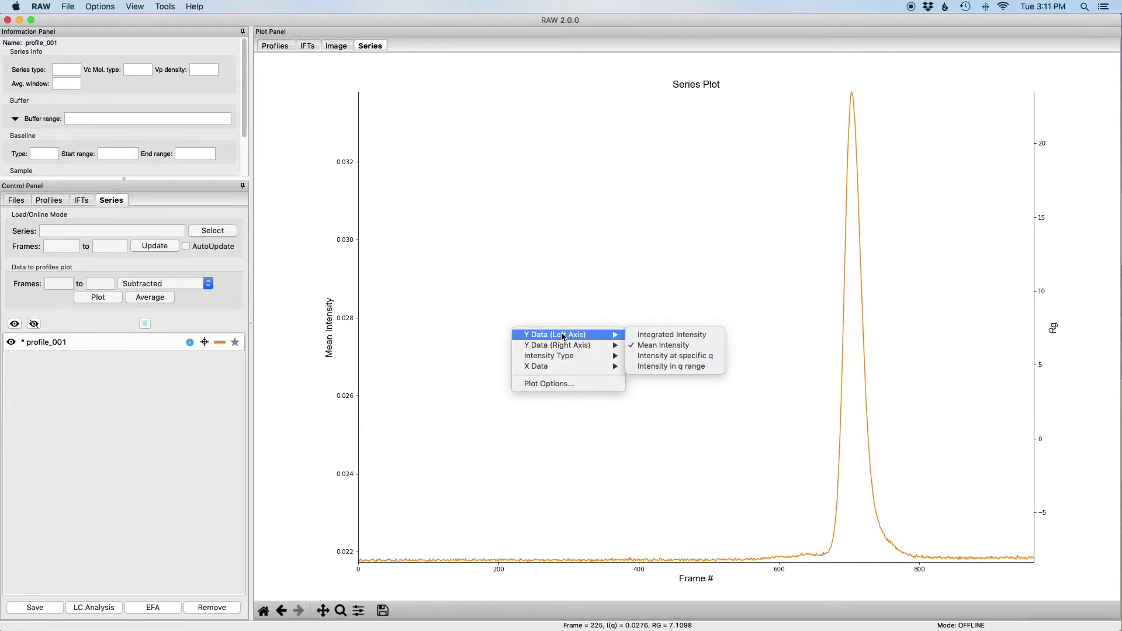
click(681, 356)
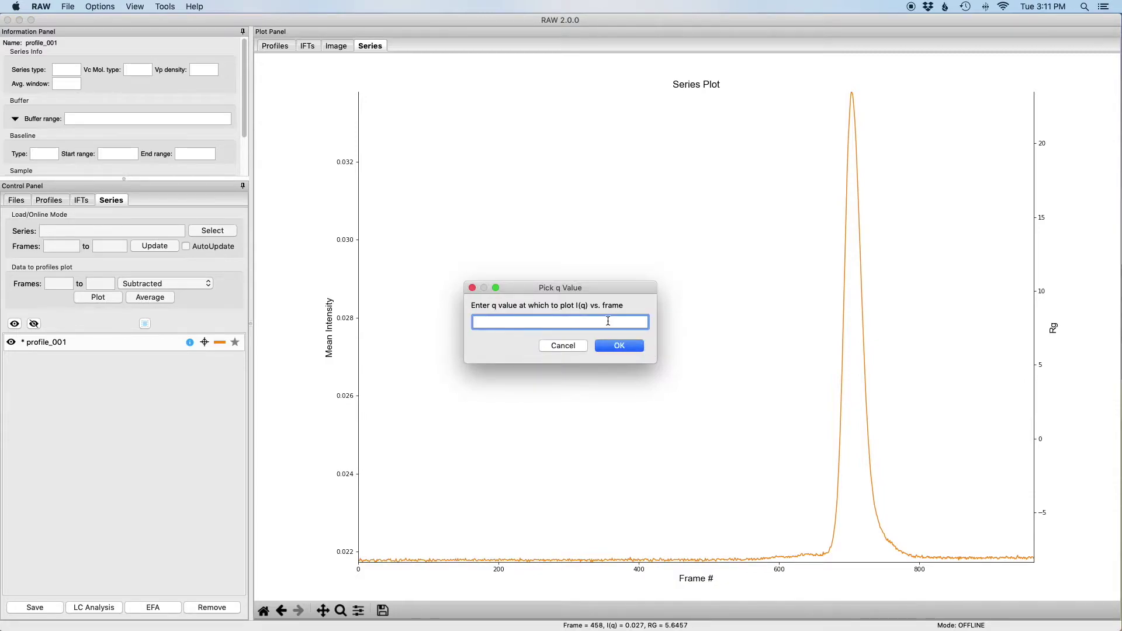
text(0.02)
click(619, 346)
Step: Set the left axis of the series plot to the intensity in the q range 0.01 to 0.08
right_click(492, 323)
mouse_move(529, 325)
click(647, 357)
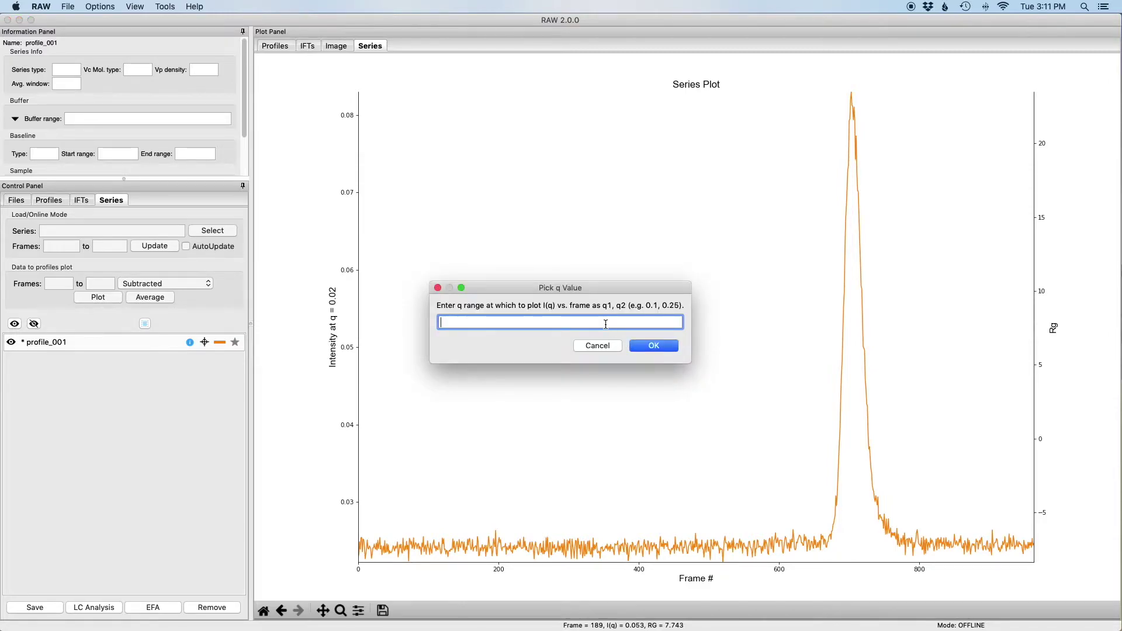
text(0.01, 0.08)
click(641, 345)
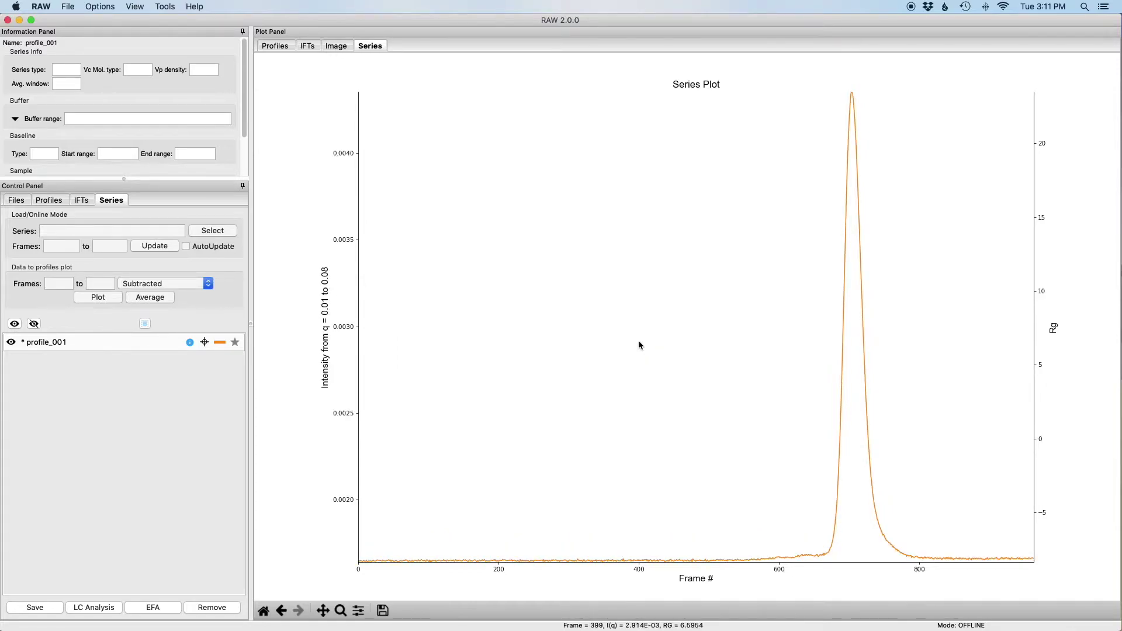
Step: Switch the left-axis data of the series plot back to Integrated Intensity
click(501, 326)
mouse_move(503, 325)
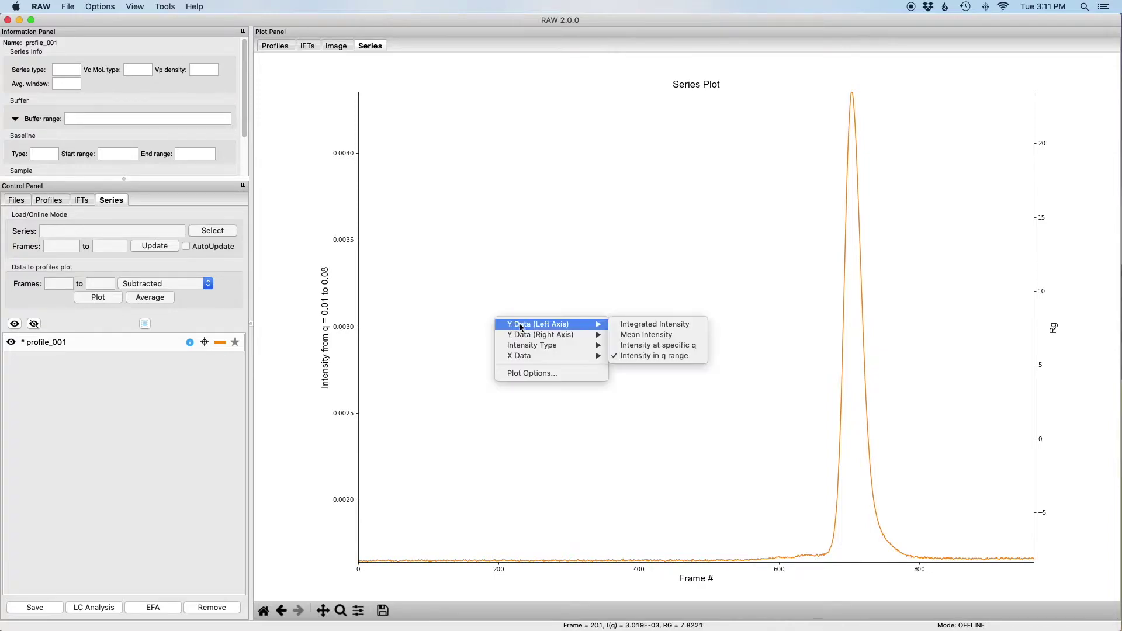
click(678, 326)
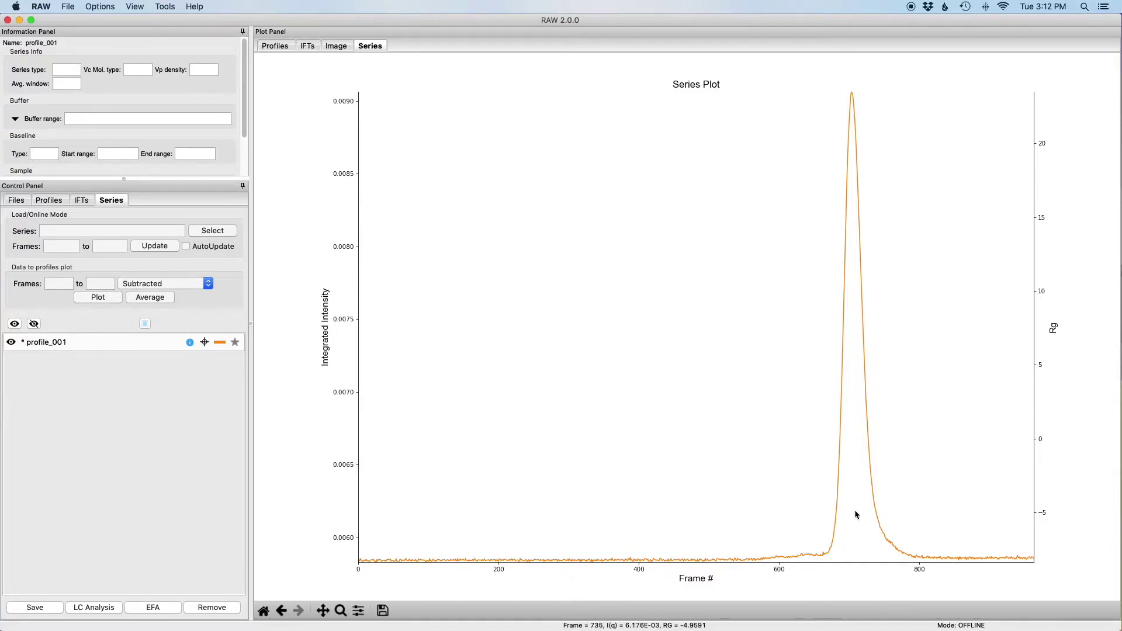
Step: Examine the base of the elution peak and the baseline on both sides, from about frame 500 to 850
click(341, 611)
drag(682, 466, 941, 561)
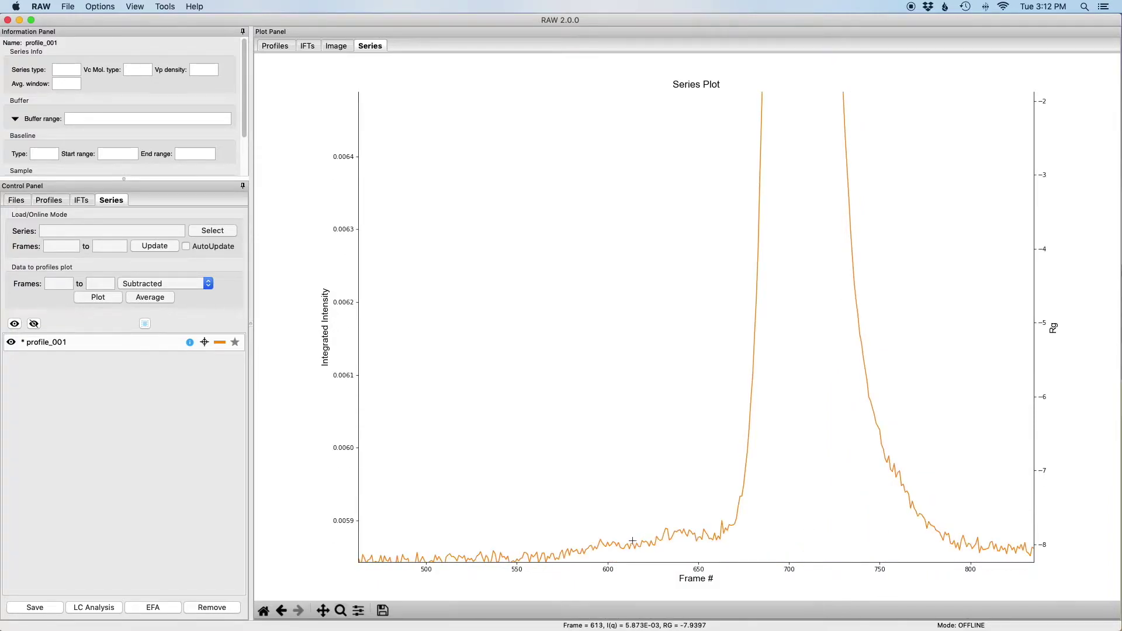
click(340, 614)
click(323, 611)
drag(488, 504, 458, 452)
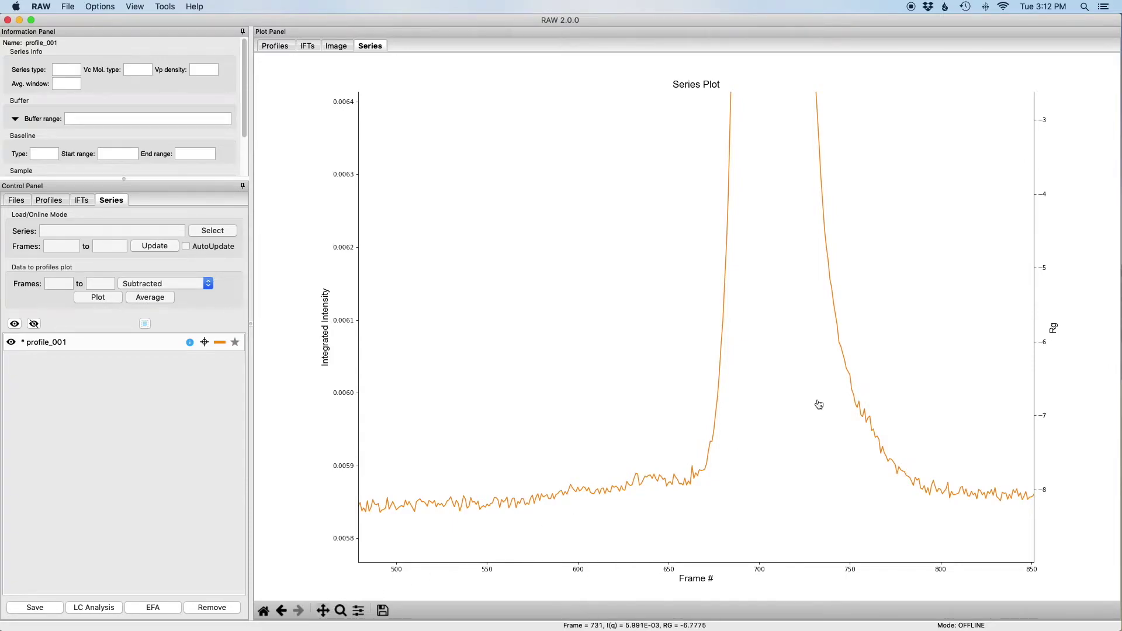
mouse_move(817, 403)
mouse_down()
mouse_move(755, 404)
mouse_move(784, 391)
mouse_move(784, 366)
mouse_move(781, 402)
mouse_move(793, 375)
mouse_move(772, 283)
mouse_move(769, 393)
mouse_move(756, 271)
mouse_move(788, 400)
mouse_move(784, 343)
mouse_move(814, 343)
mouse_up()
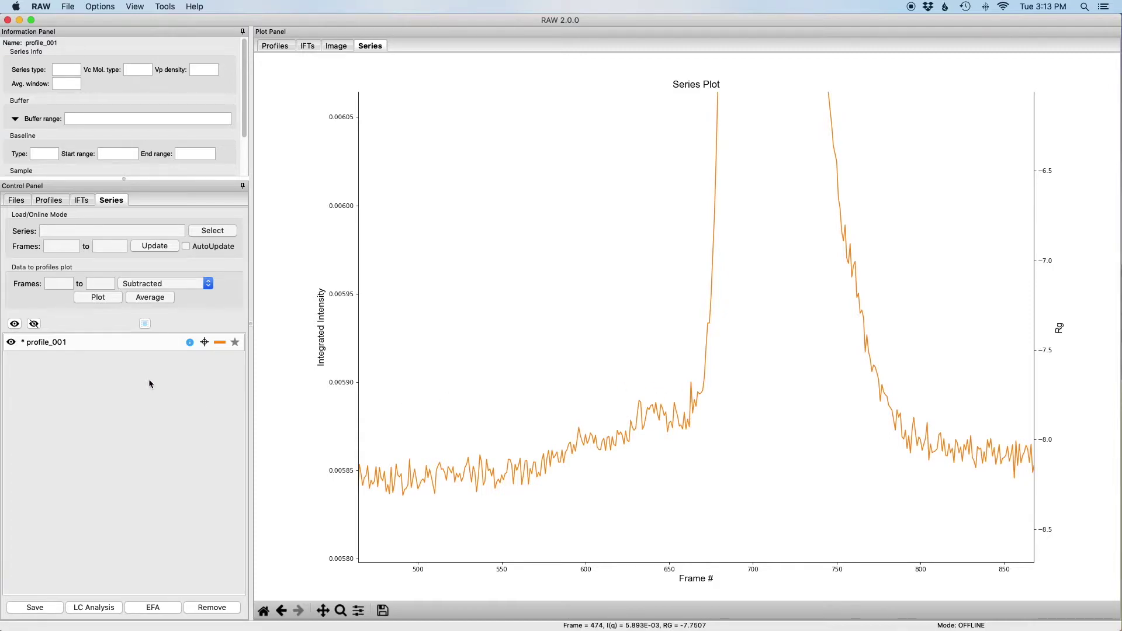
Step: Open the LC Series analysis for profile_001 and review the available intensity display options, keeping Total Intensity
right_click(62, 345)
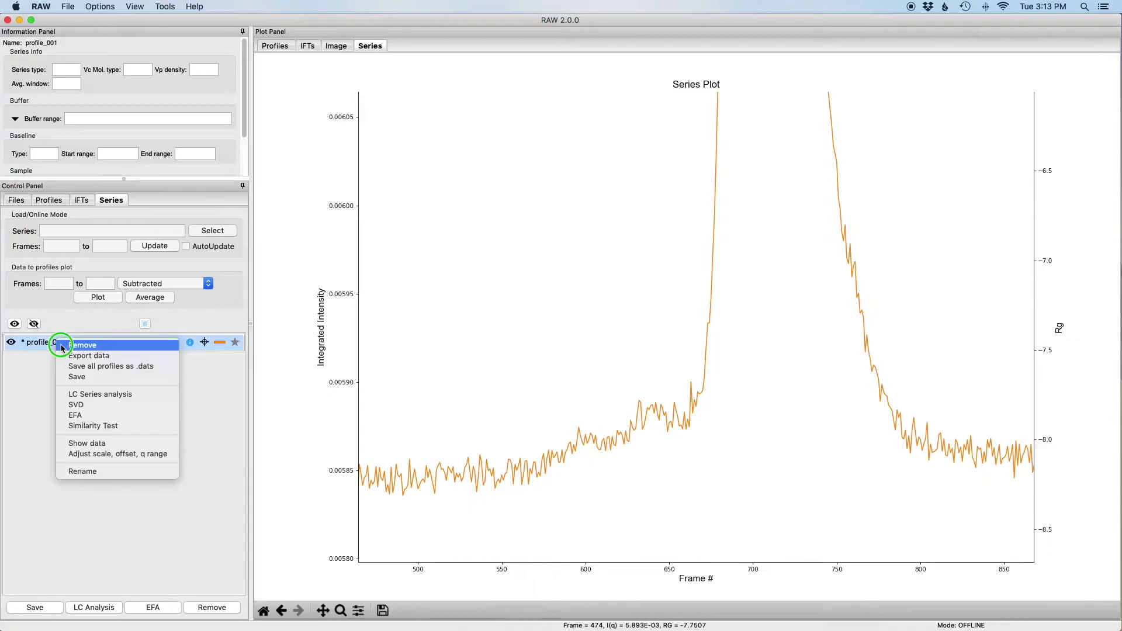
click(107, 395)
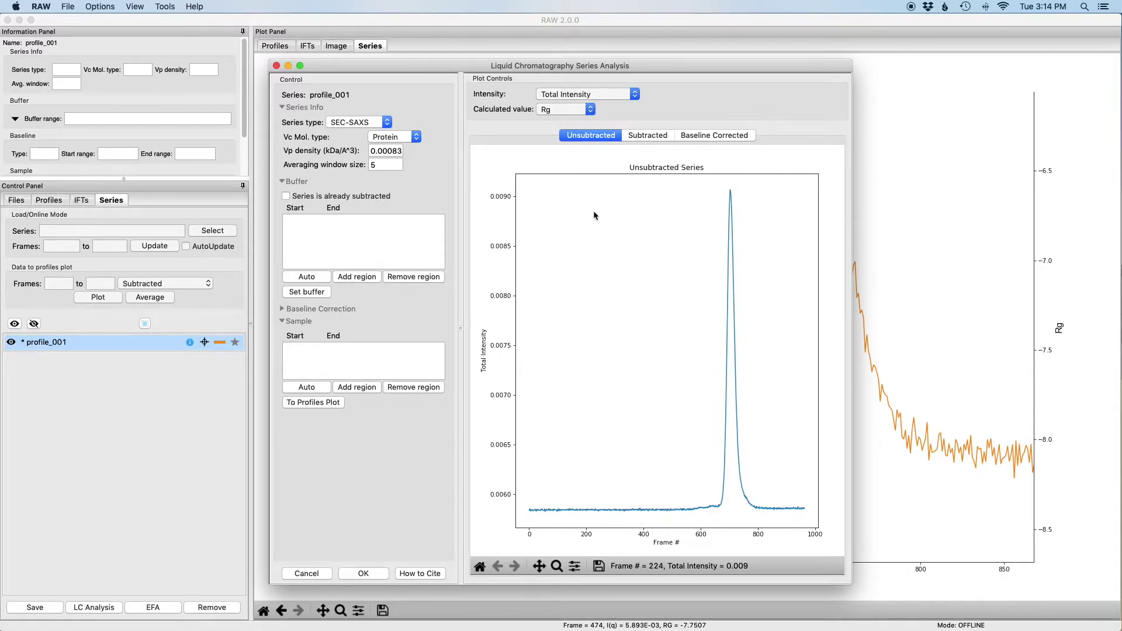
click(629, 96)
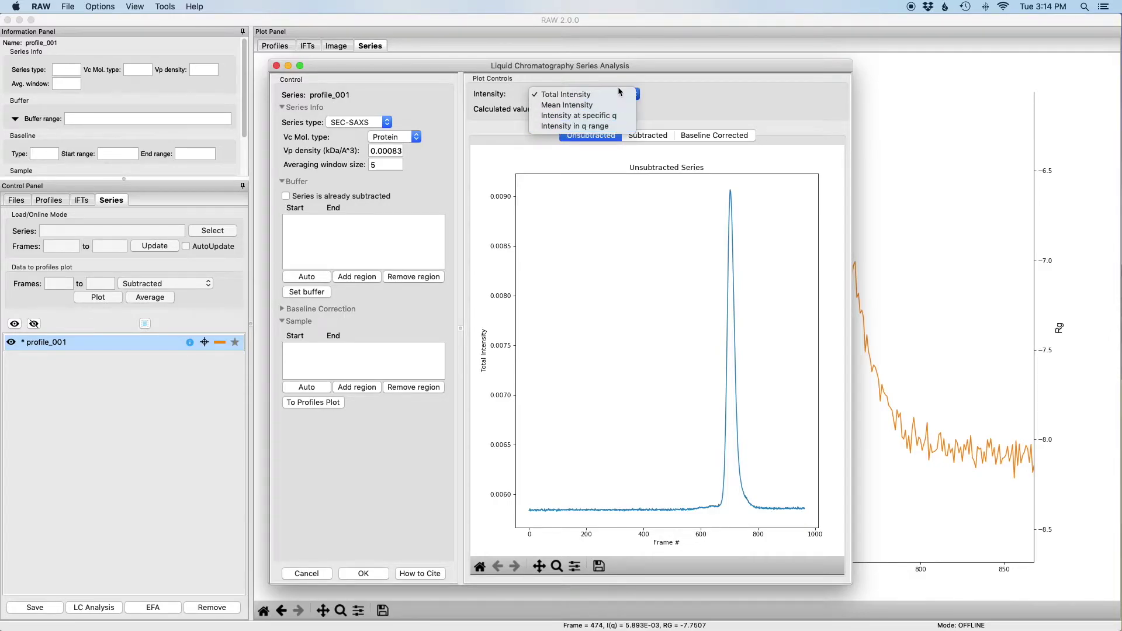
click(677, 84)
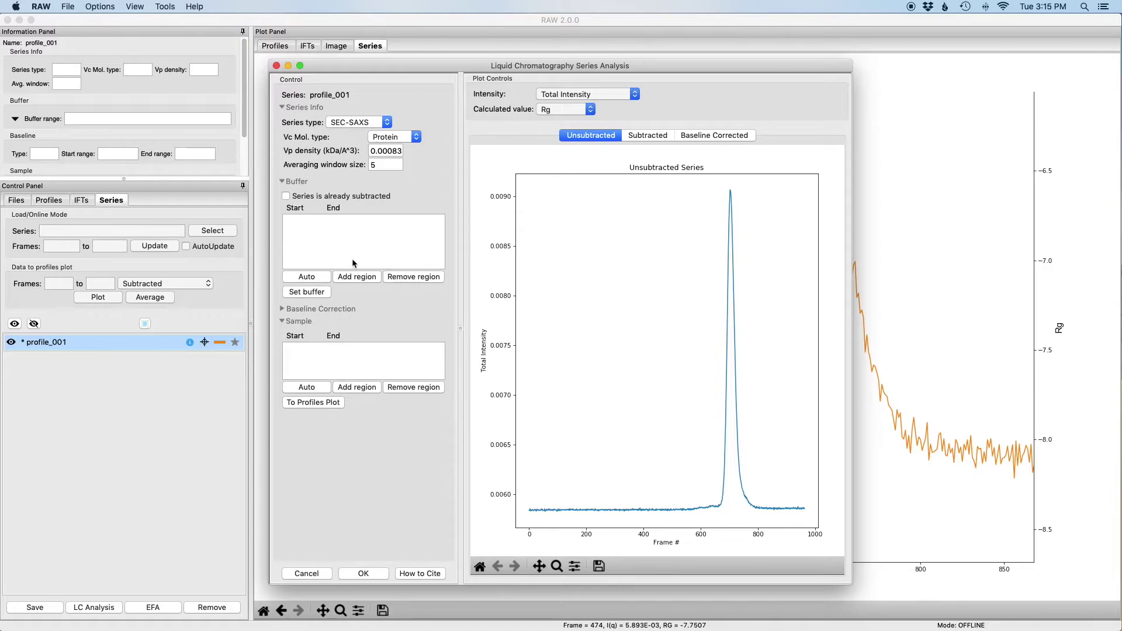
Step: Determine the buffer region automatically and inspect its fit on the baseline before the peak, between about frames 475 and 665
click(316, 277)
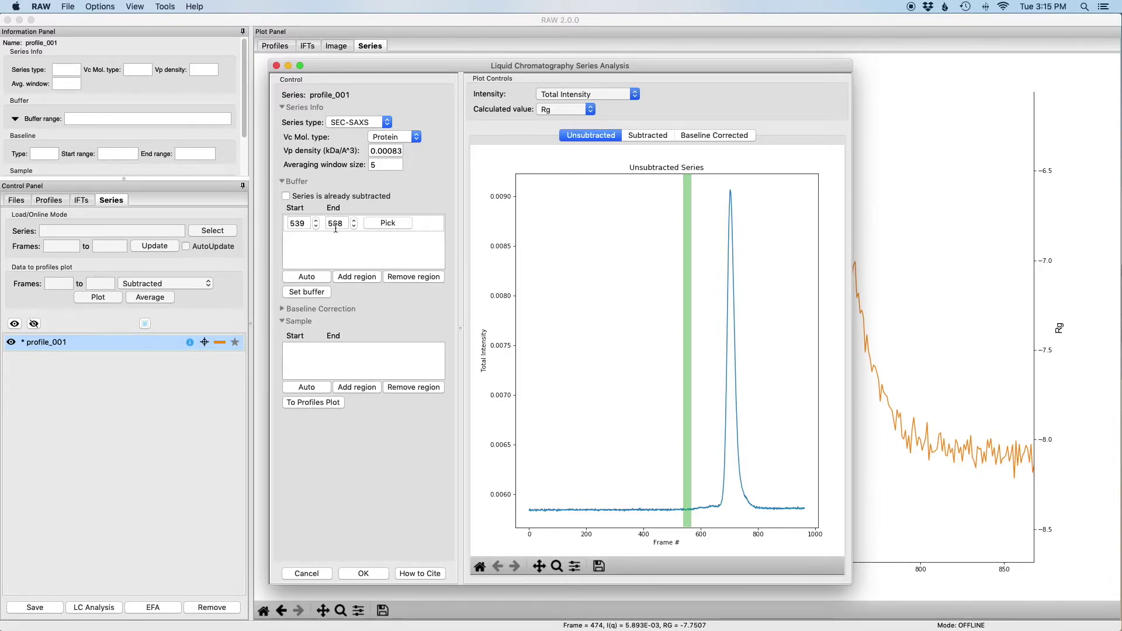
click(557, 566)
drag(648, 492, 719, 514)
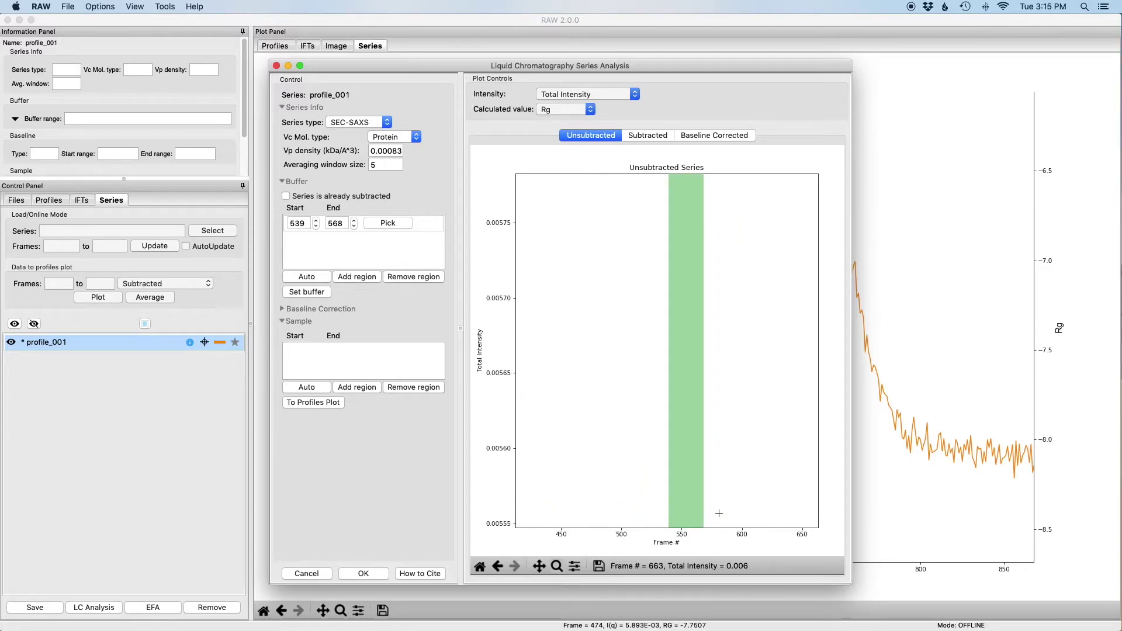
click(480, 567)
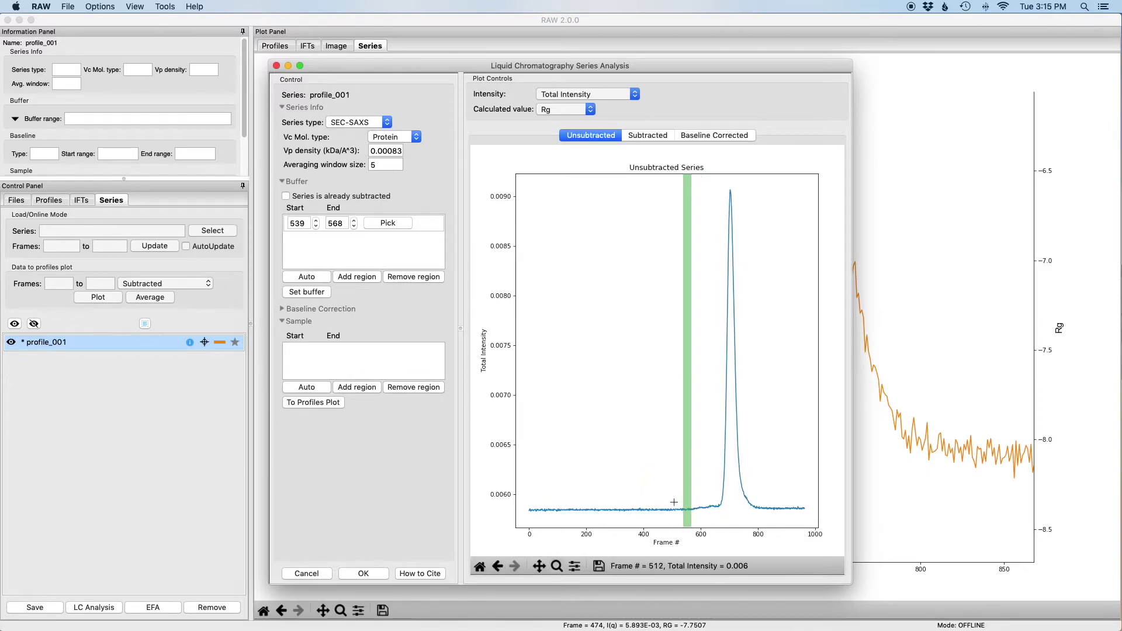
drag(664, 501, 720, 511)
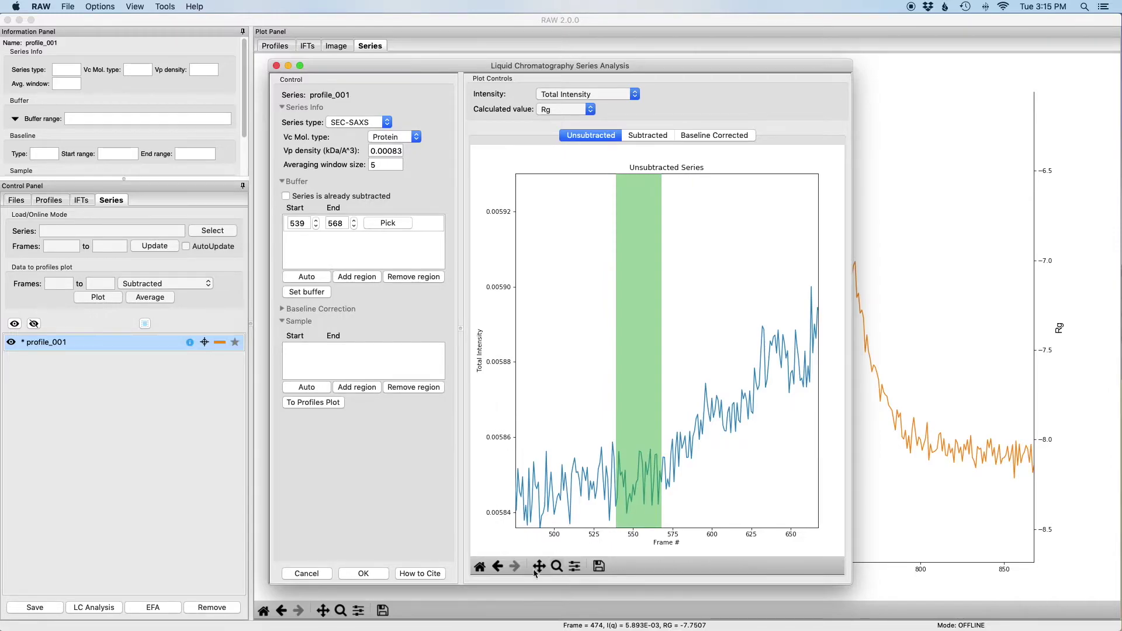
Step: Try stepping the buffer region's start and end frames up and down, ending back on 539 to 568
click(557, 566)
click(317, 227)
click(316, 220)
click(354, 220)
click(353, 228)
double_click(346, 225)
click(479, 567)
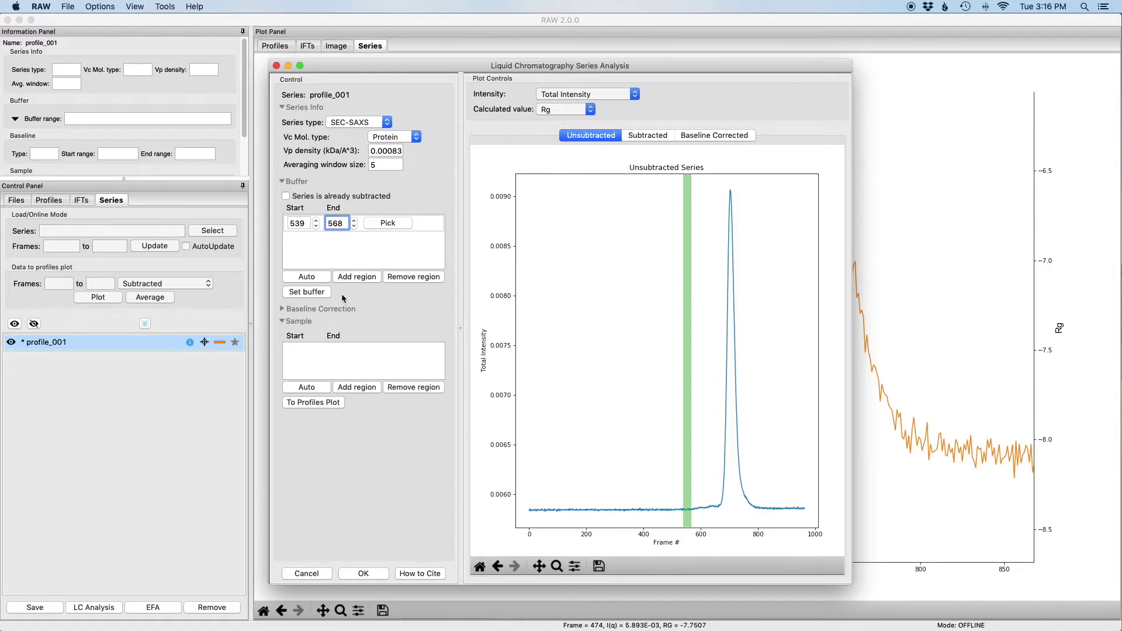
Step: Apply frames 539 to 568 as the series buffer and keep the averaging window size at 5
click(313, 292)
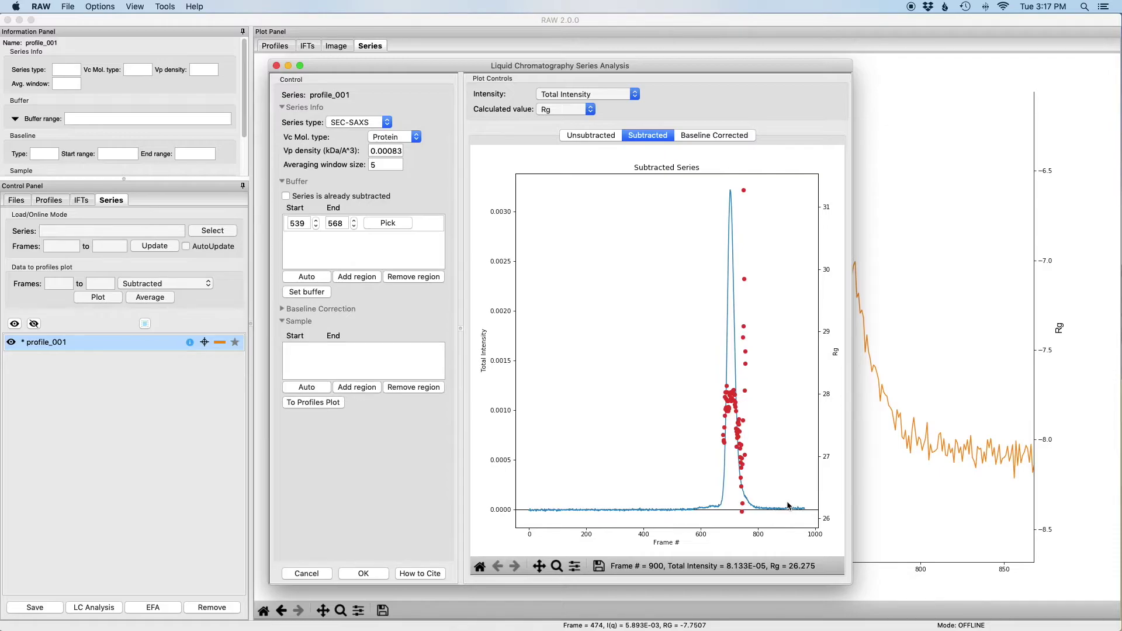
double_click(378, 166)
text(5)
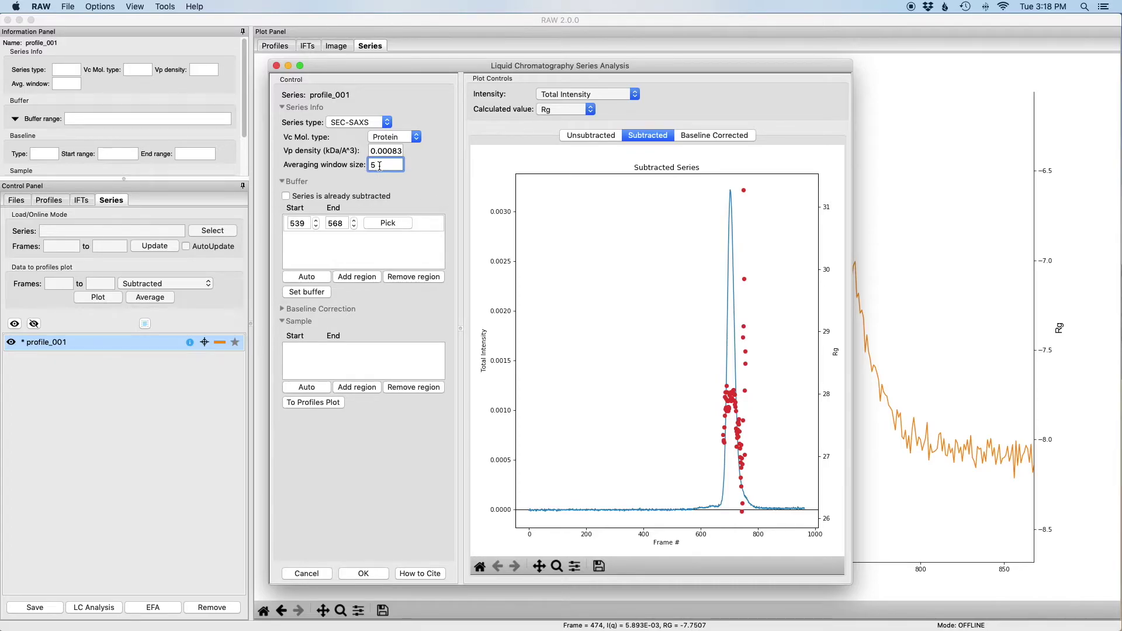
click(680, 334)
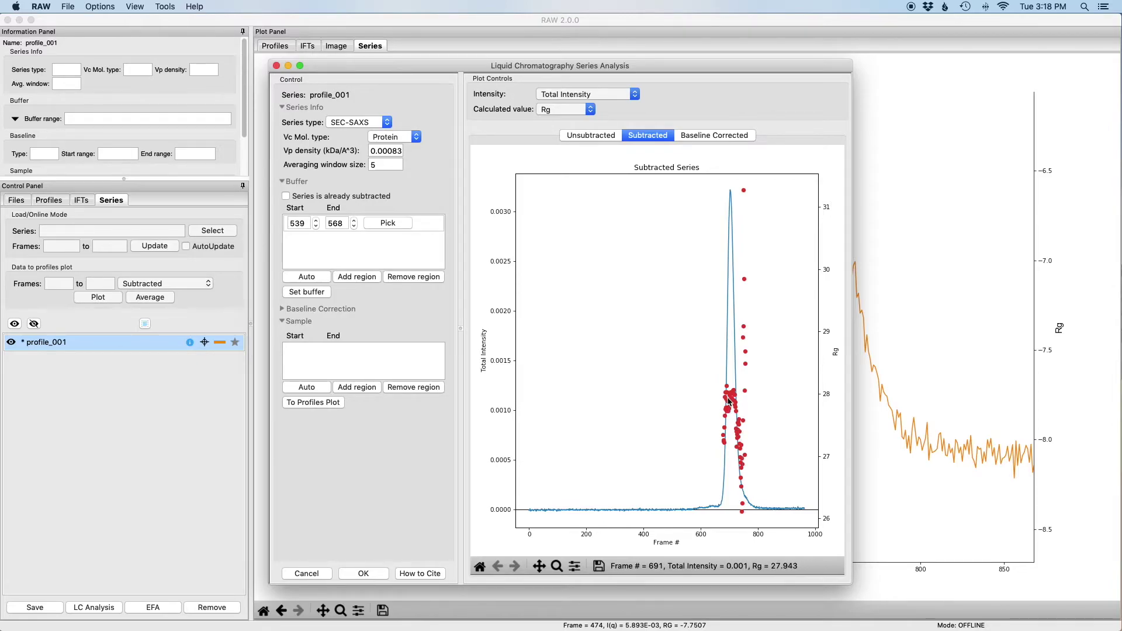
Step: Compare the MW (Vc), MW (Vp) and I0 values across the subtracted peak, and return the calculated value to Rg
click(569, 110)
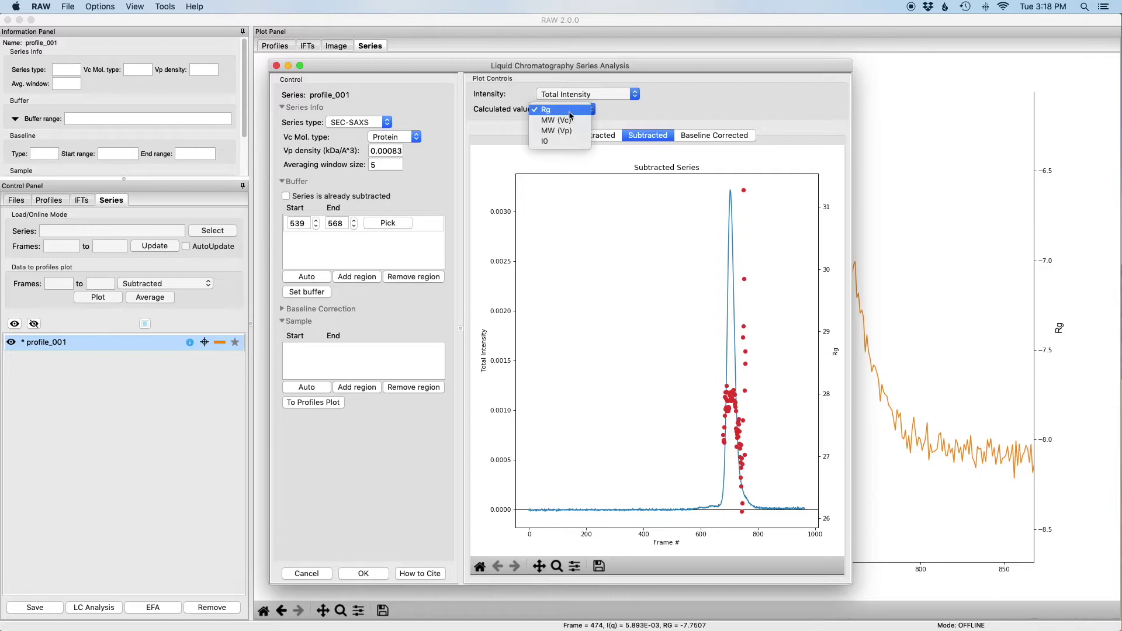
click(571, 121)
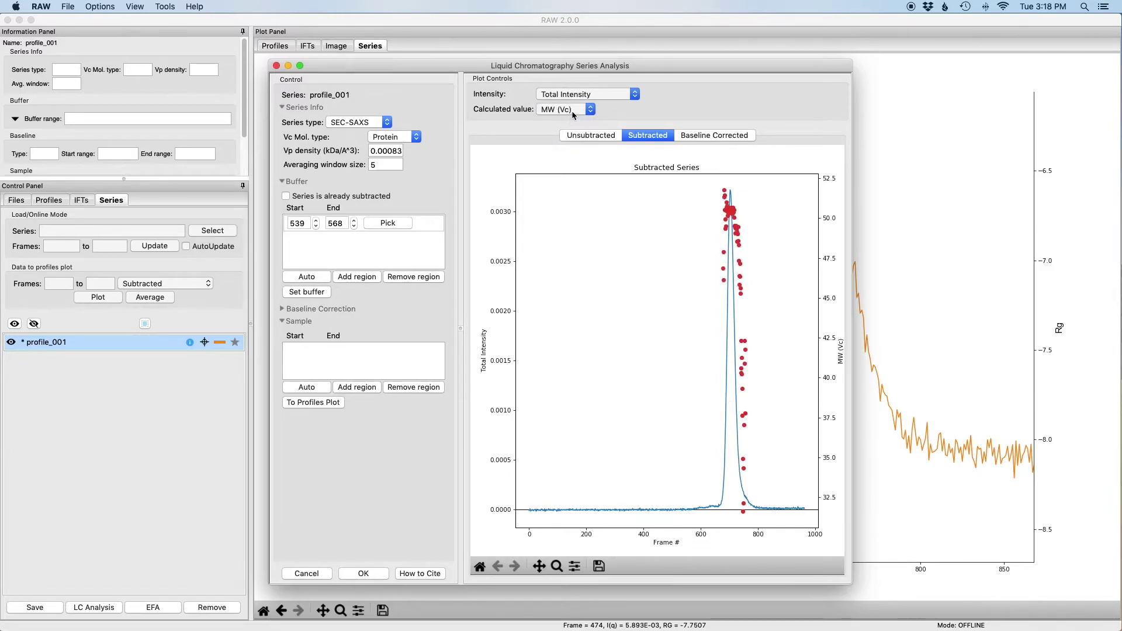
click(572, 110)
click(569, 120)
click(569, 111)
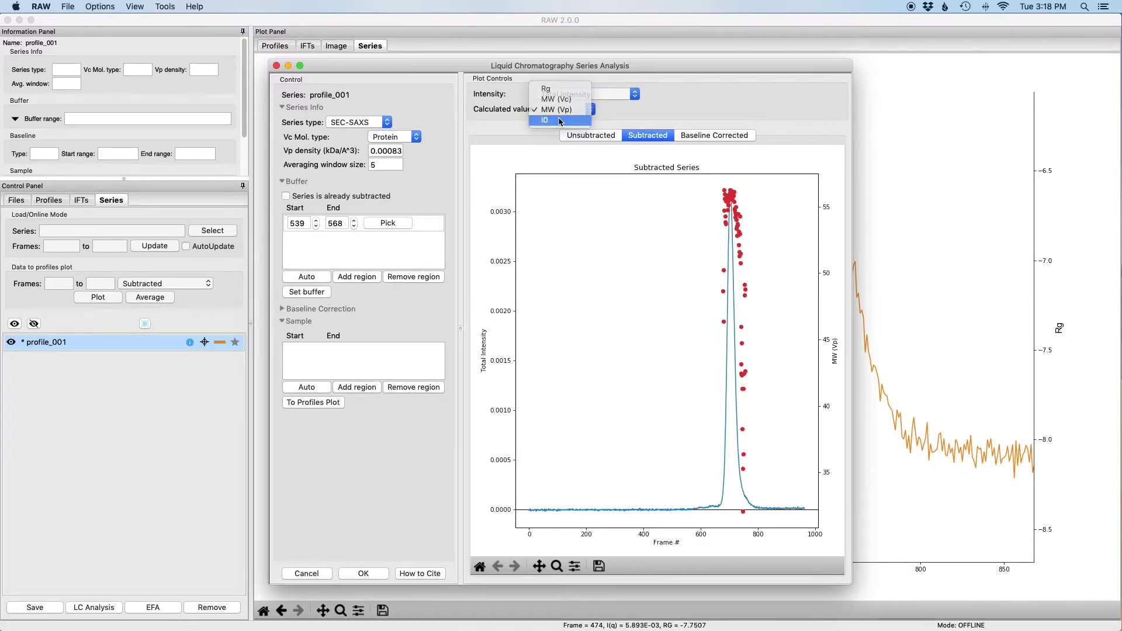
click(560, 121)
click(561, 110)
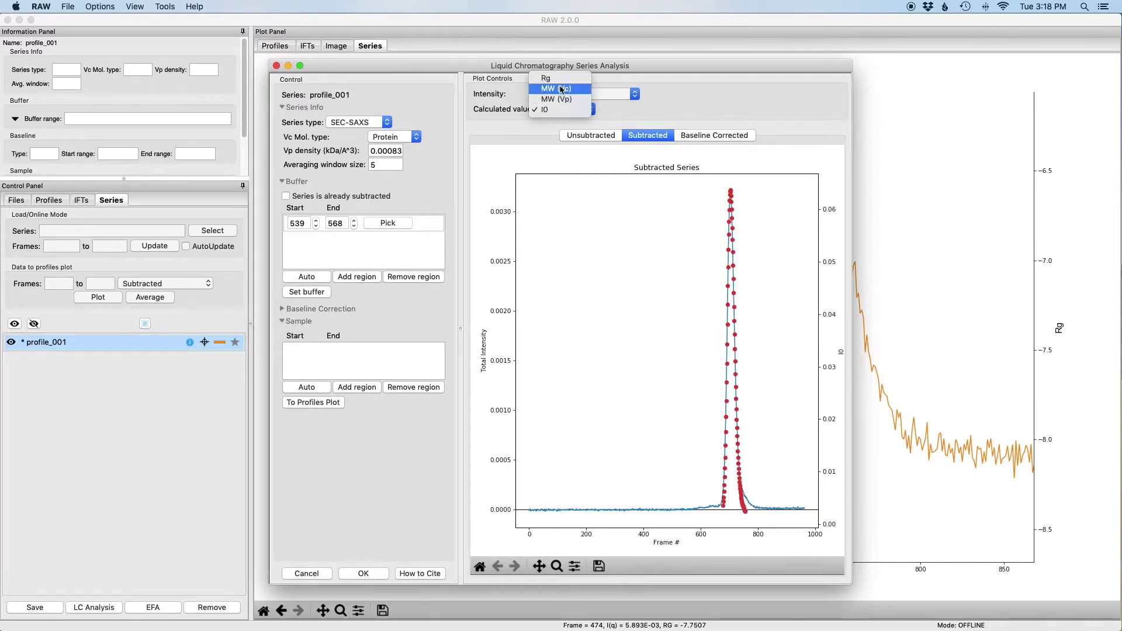
click(560, 82)
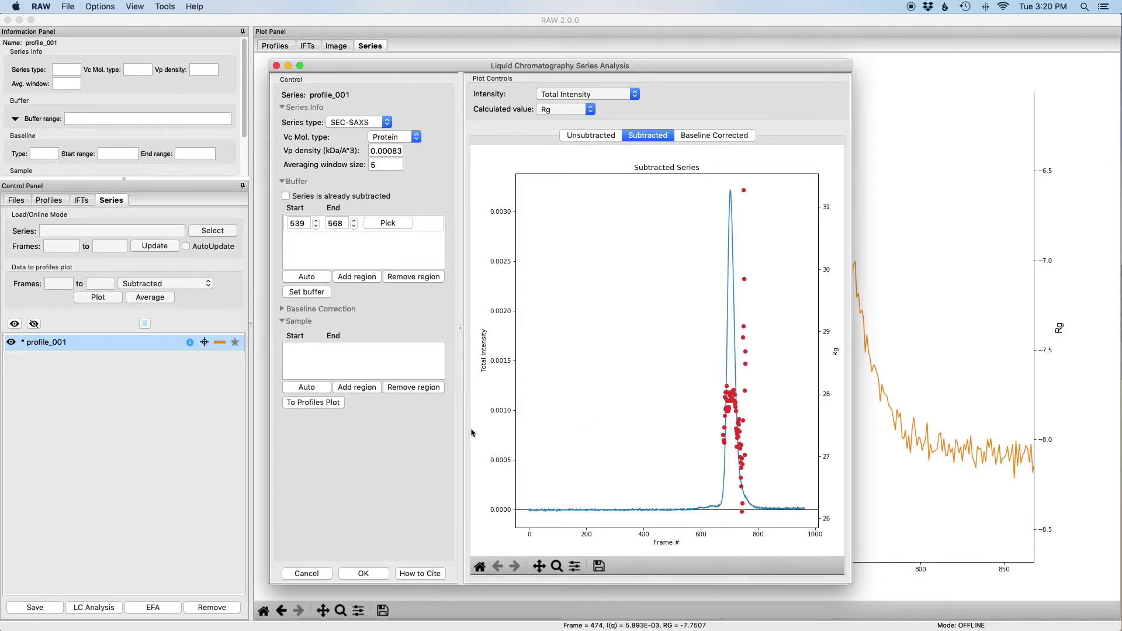
Step: Determine the sample region automatically across the peak, test small shifts of its start and end frames, and keep 690 to 719
click(302, 390)
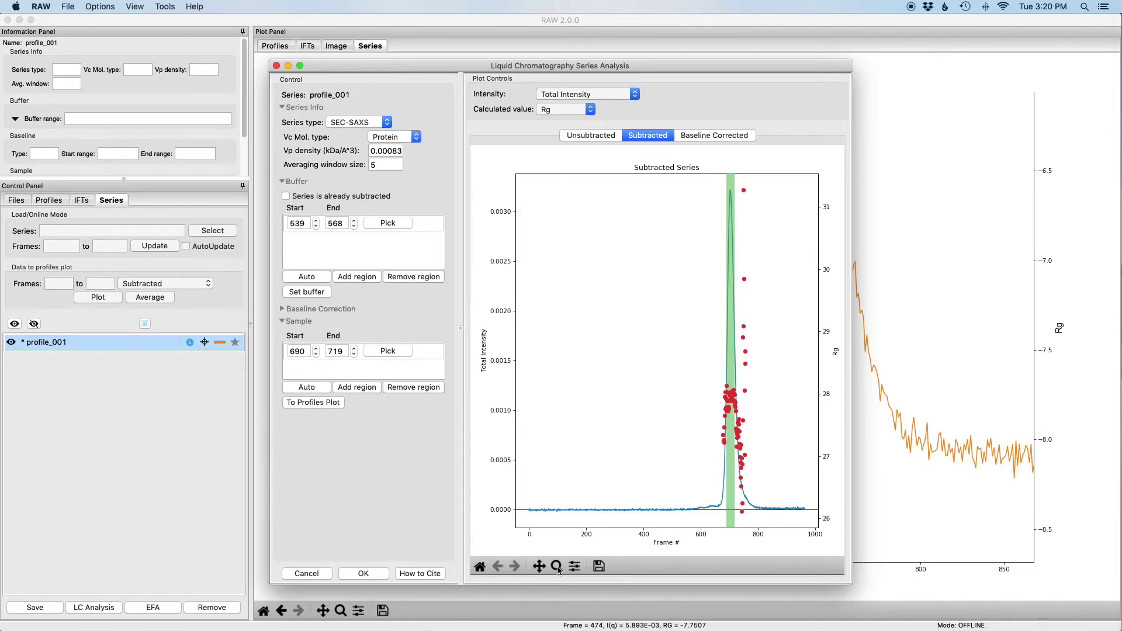
drag(706, 215, 759, 510)
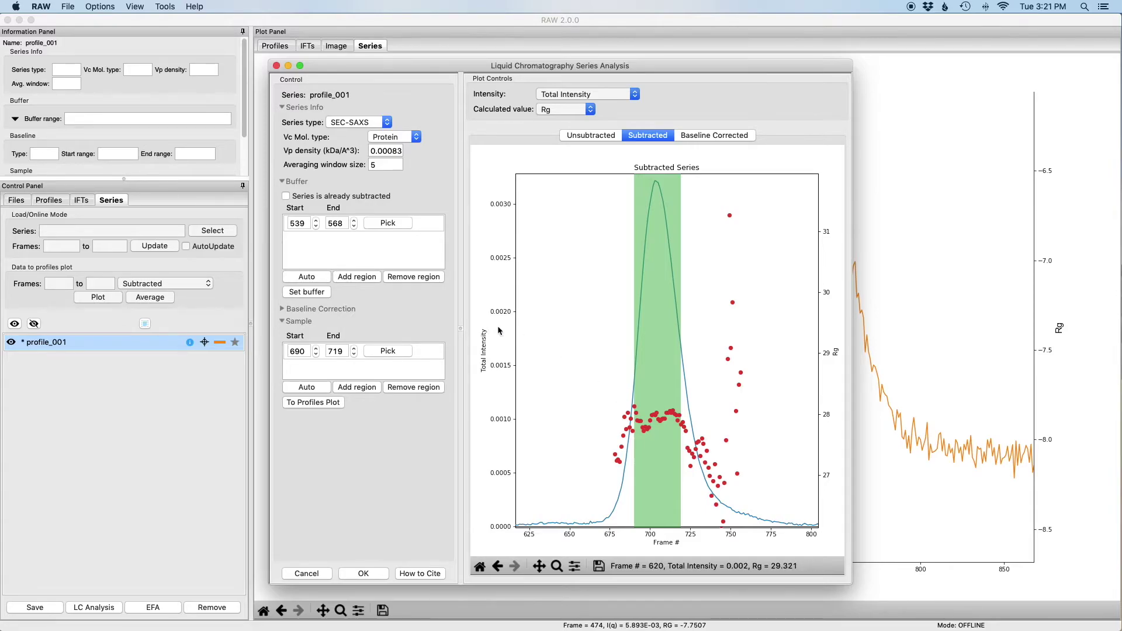
click(316, 349)
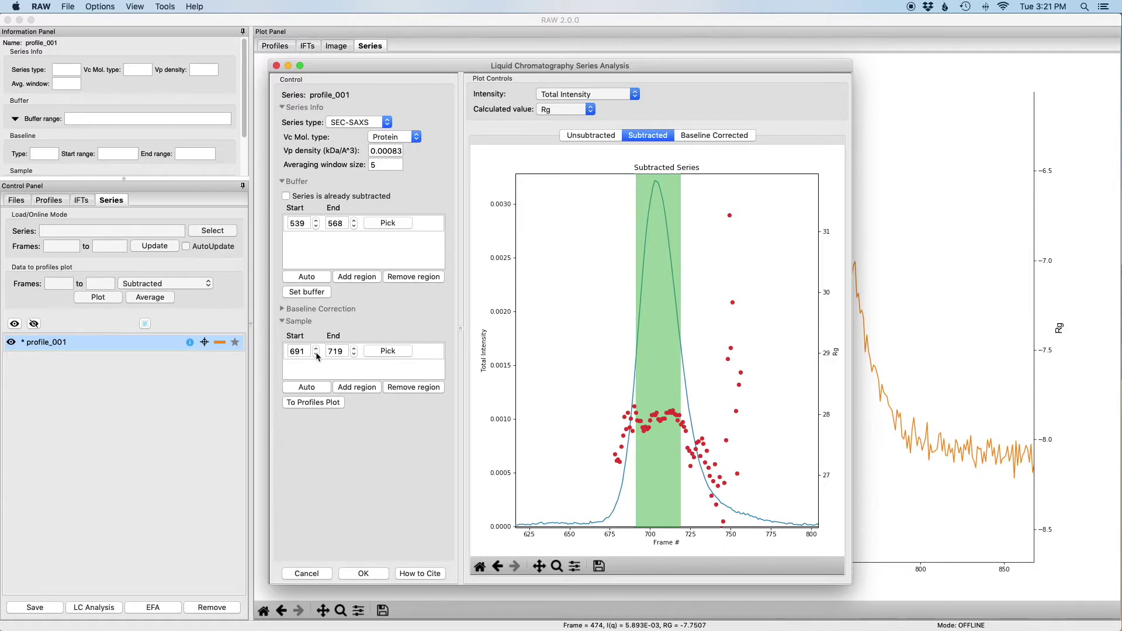
click(316, 354)
click(355, 349)
click(354, 355)
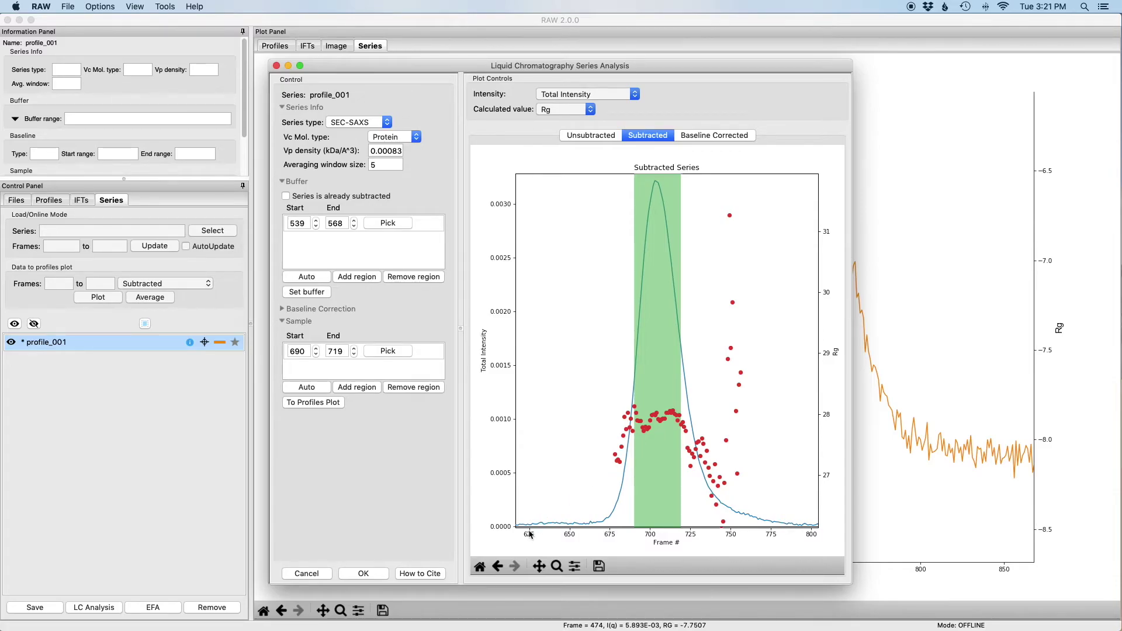
click(480, 568)
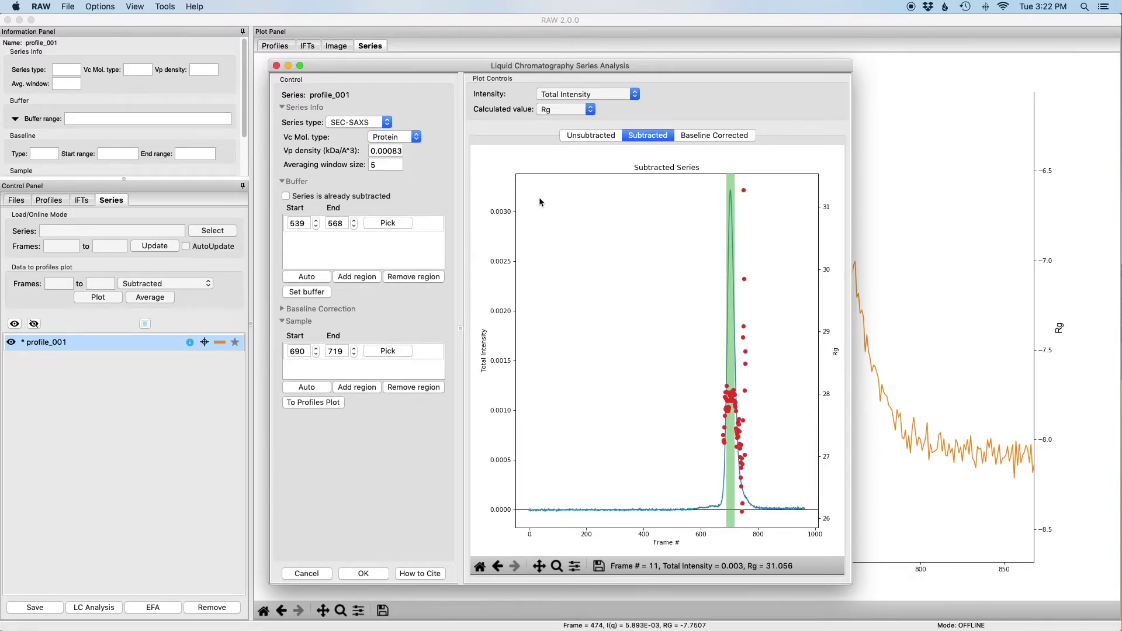
Step: Try to set the buffer to frames 539 to 620 on the unsubtracted series, and restore the end frame to 568
click(603, 139)
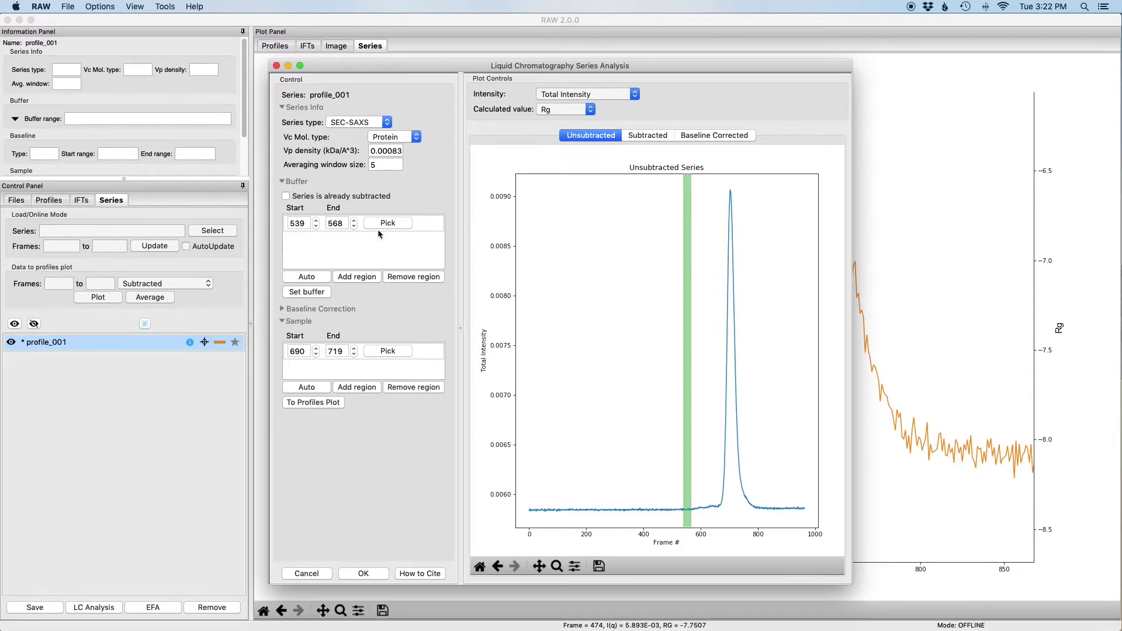
click(353, 221)
drag(354, 223, 353, 223)
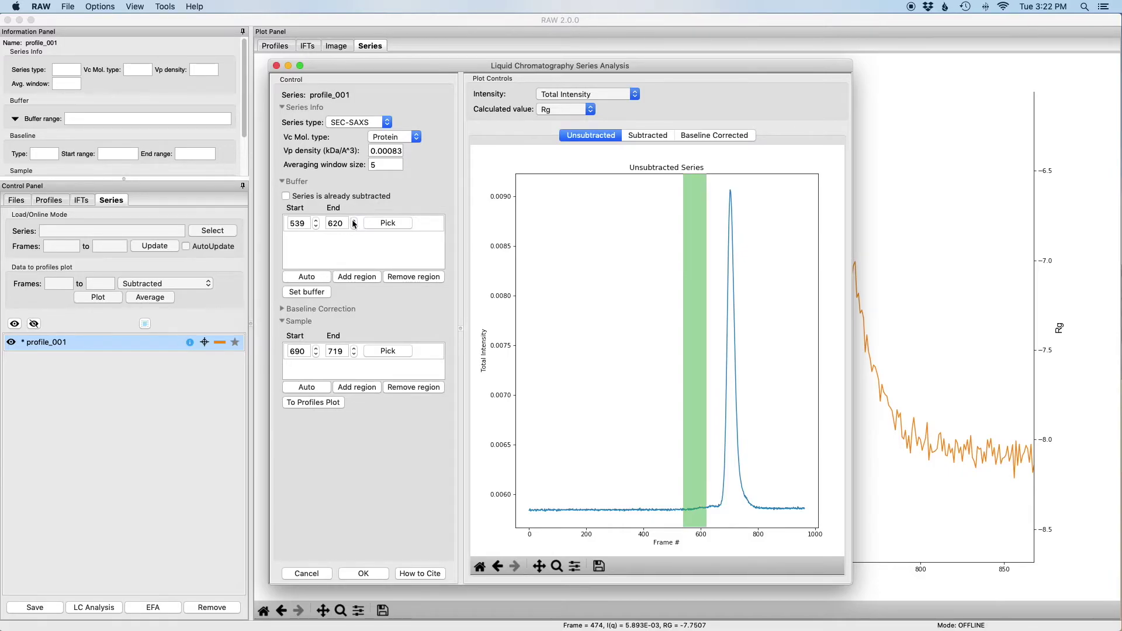
click(325, 292)
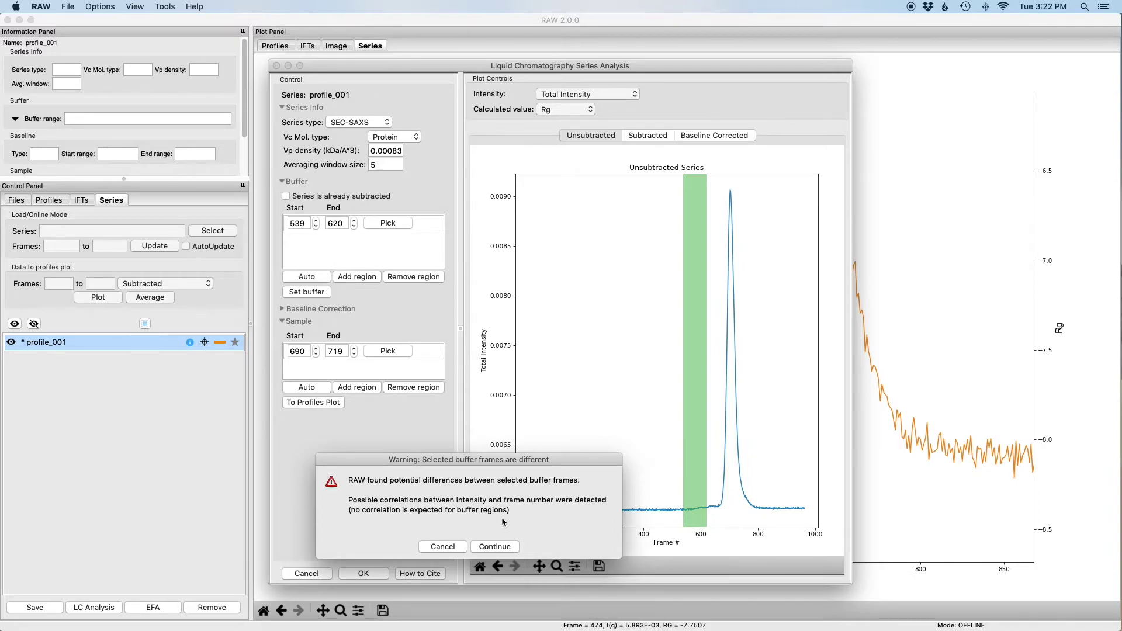
click(443, 547)
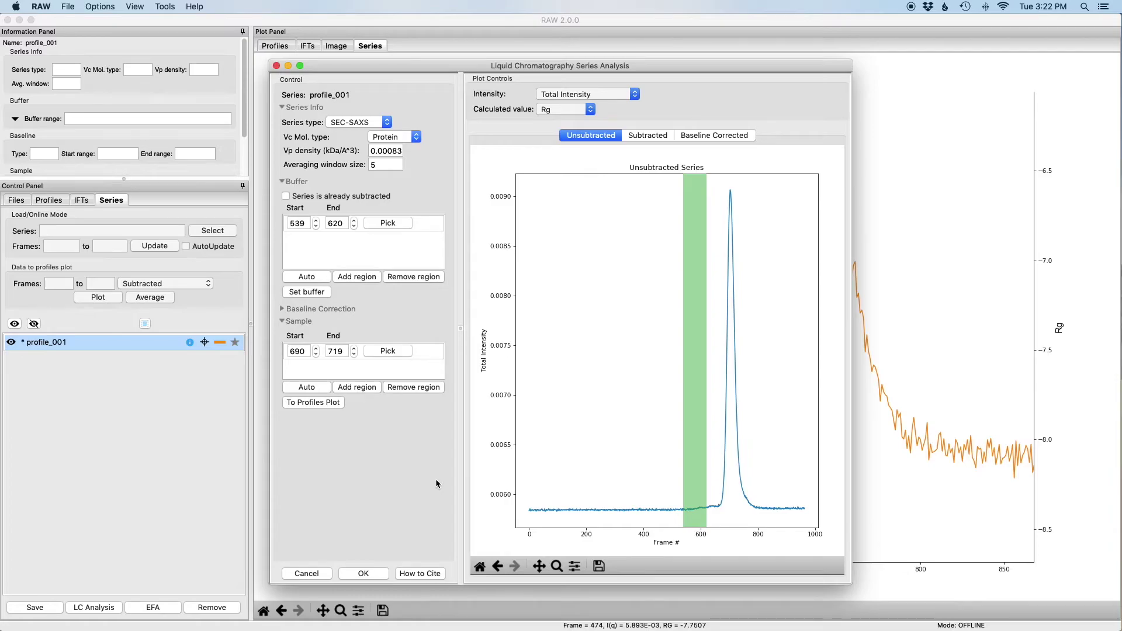
double_click(339, 224)
text(568)
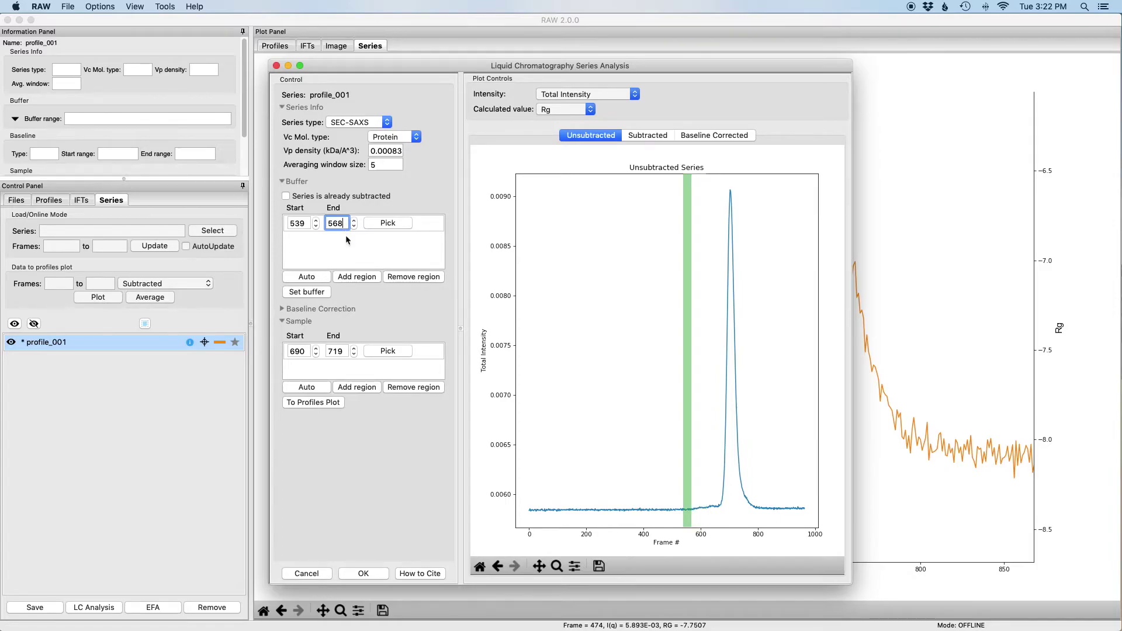
Step: Try to send sample frames 690 to 746 of the subtracted series to the profiles plot, and restore the end frame to 719
click(647, 136)
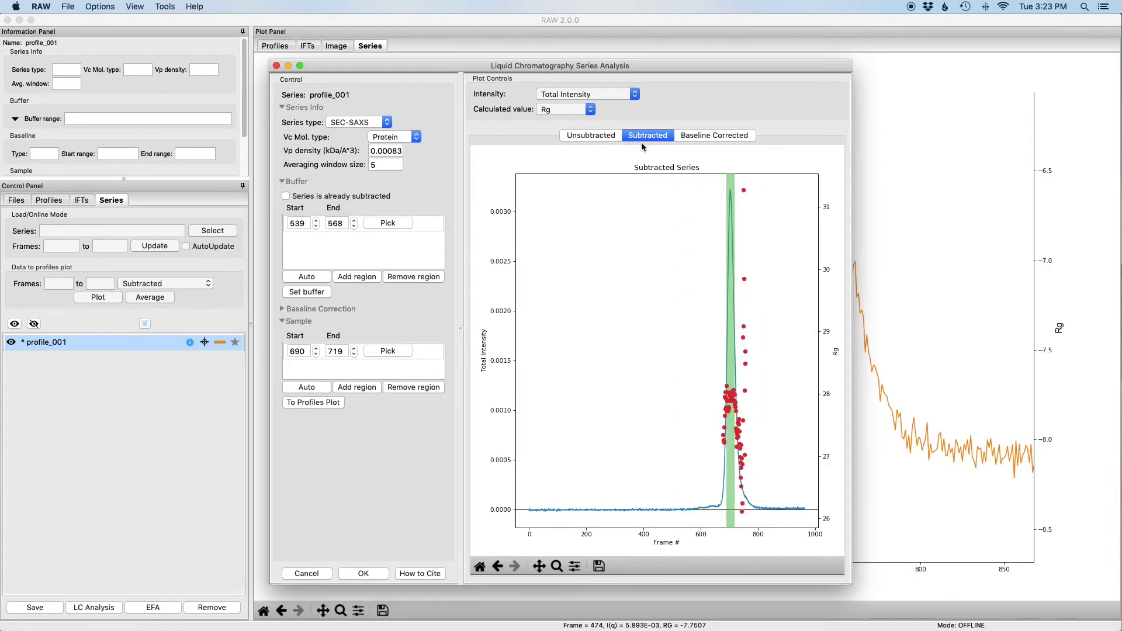
click(355, 348)
drag(355, 349, 354, 349)
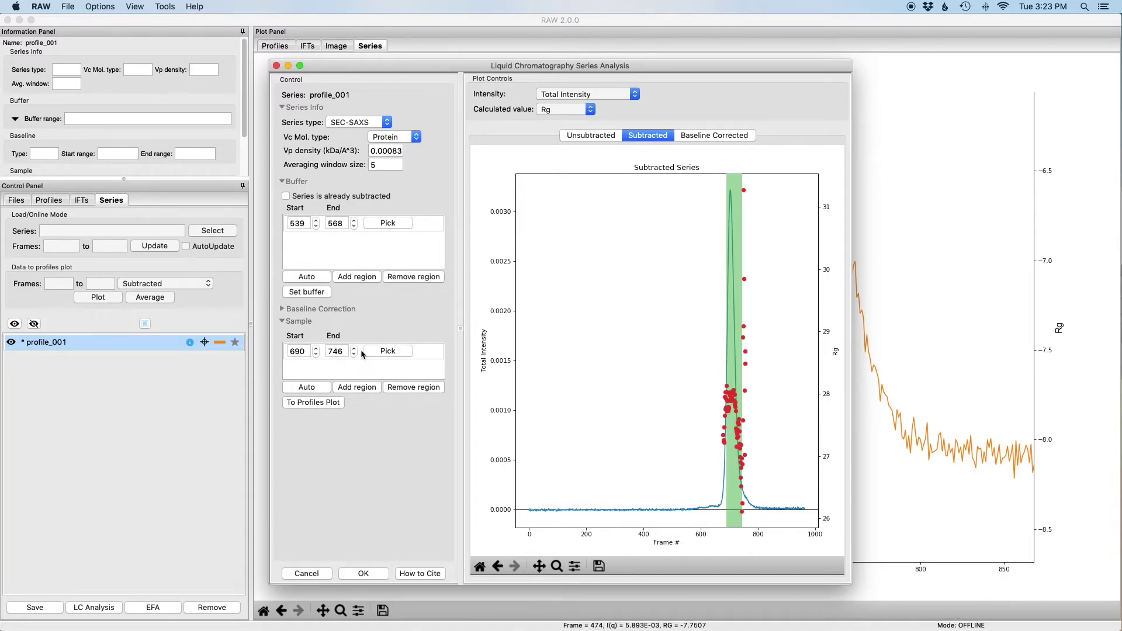
click(333, 403)
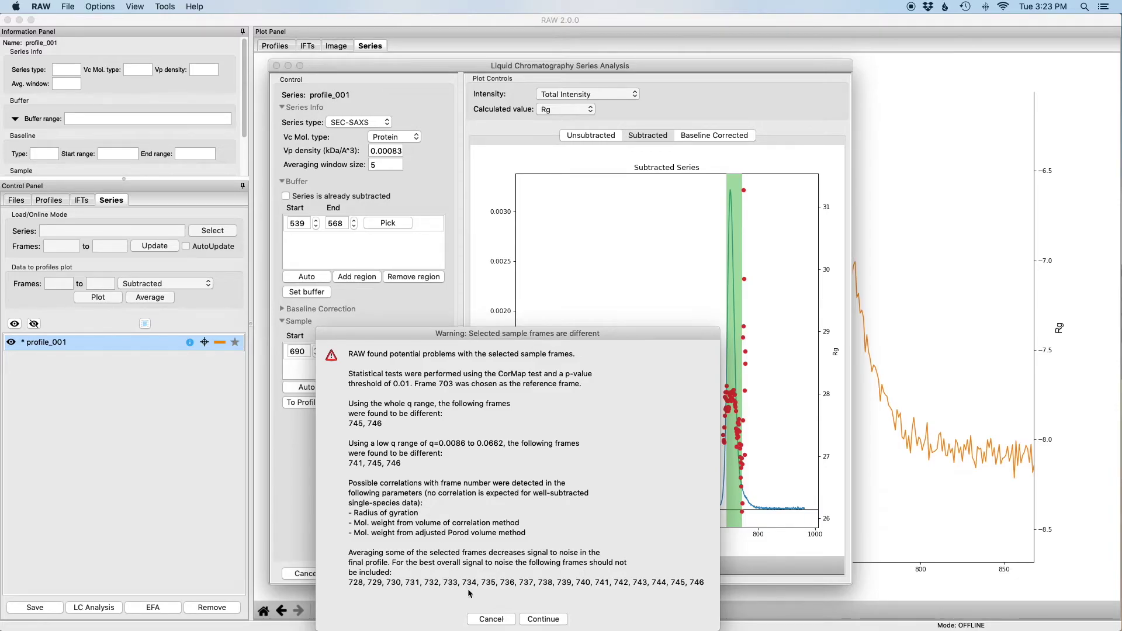
click(491, 620)
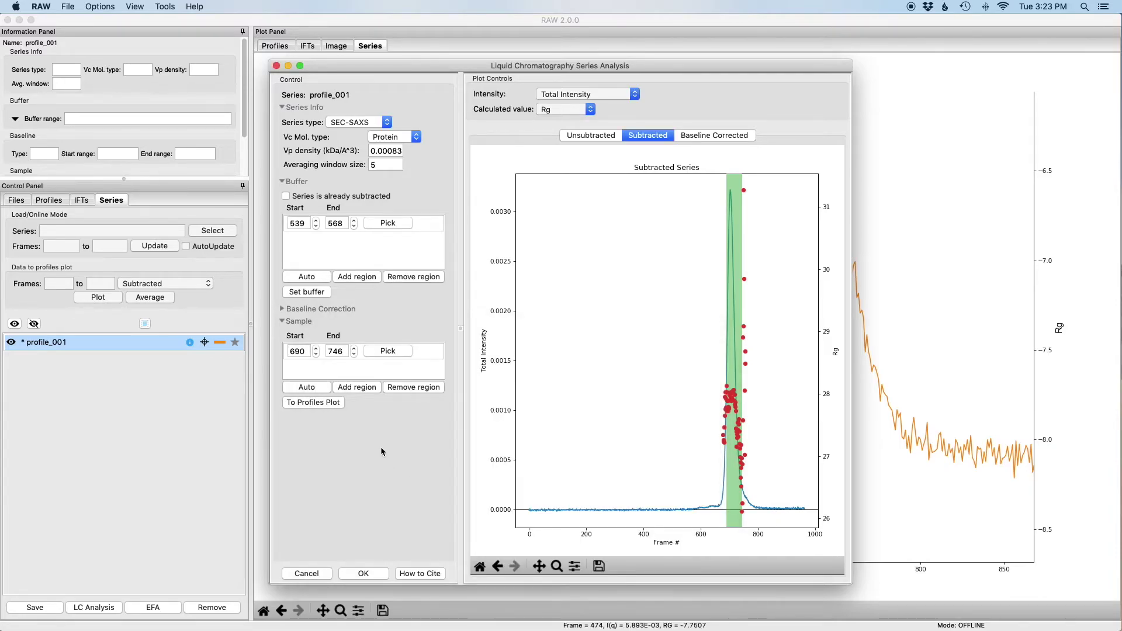
double_click(343, 352)
text(719)
key(Return)
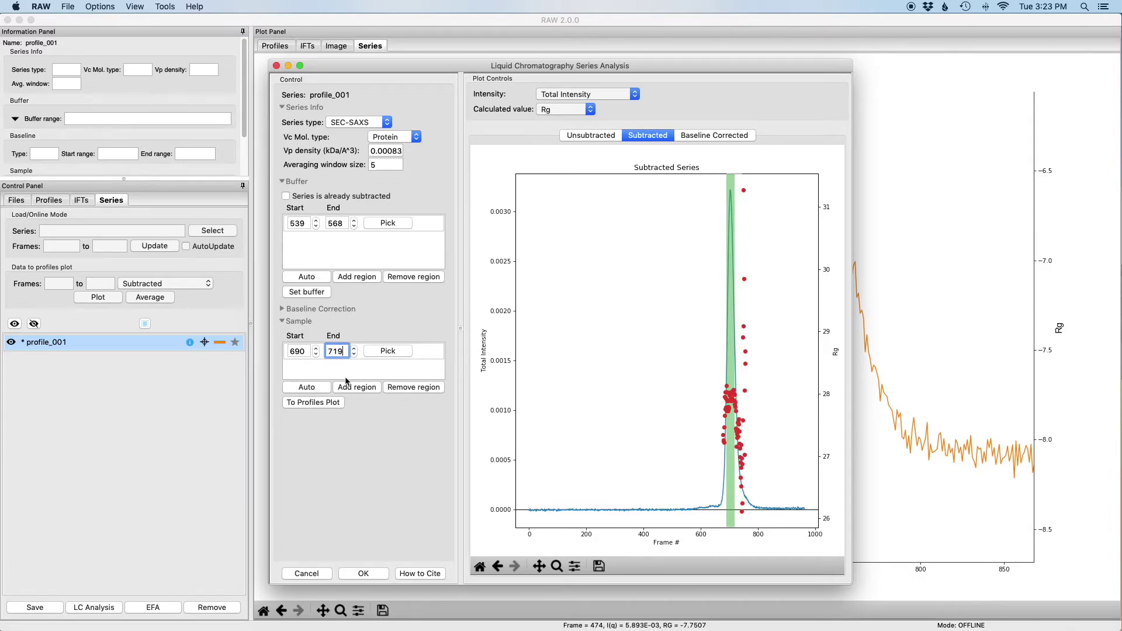
Step: Send the averaged sample frames 690 to 719 to the profiles plot, accept the LC analysis, and show the loaded profiles
click(364, 574)
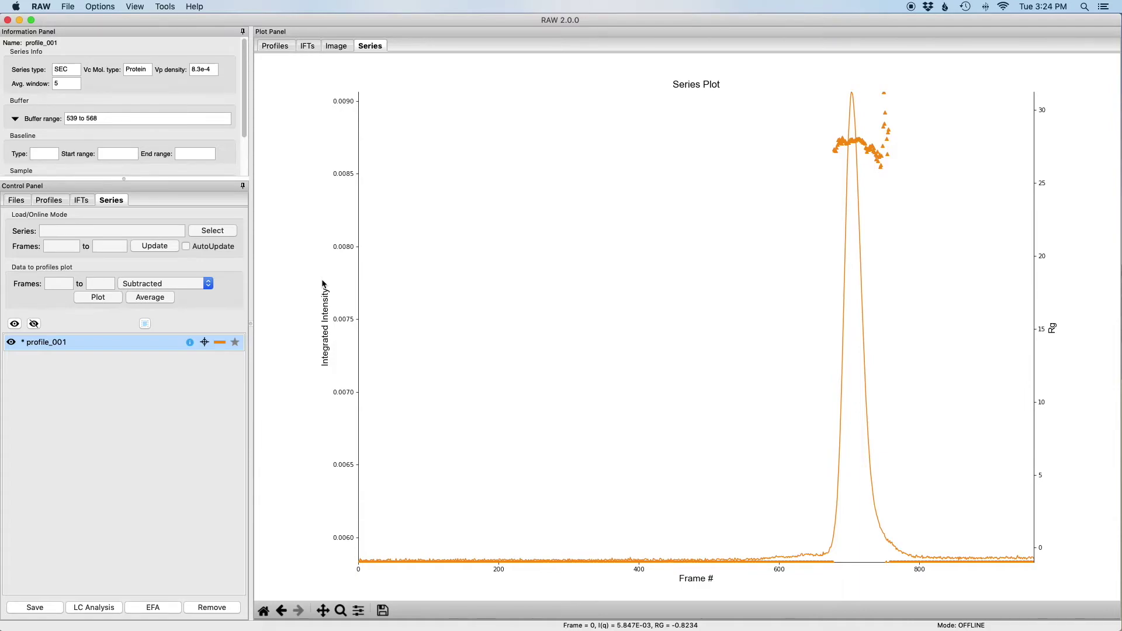
click(285, 46)
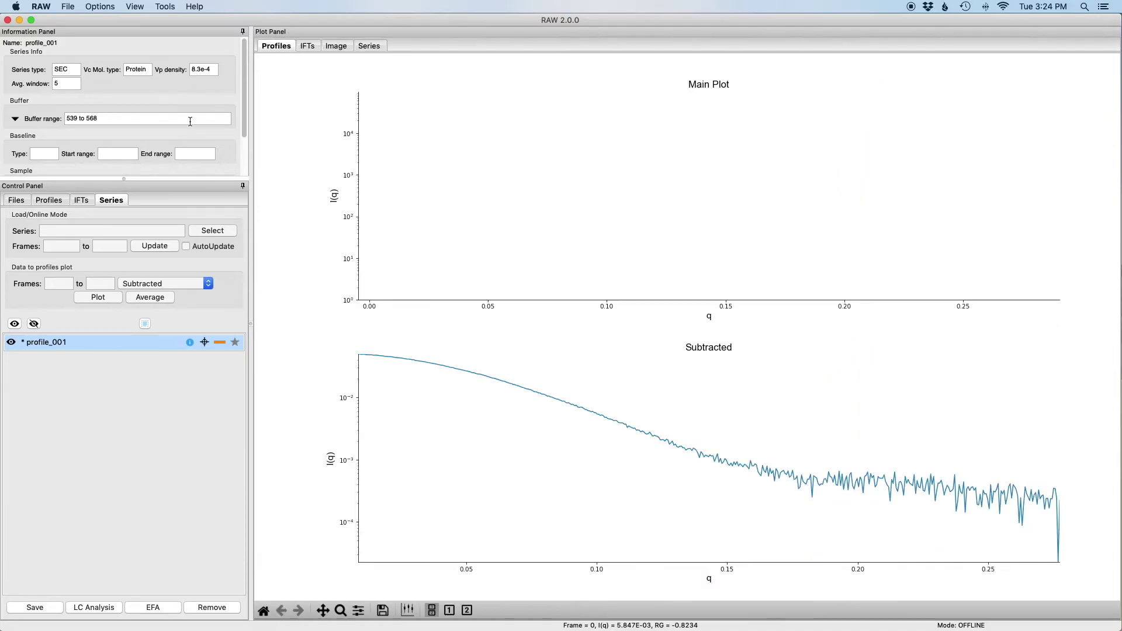
click(61, 201)
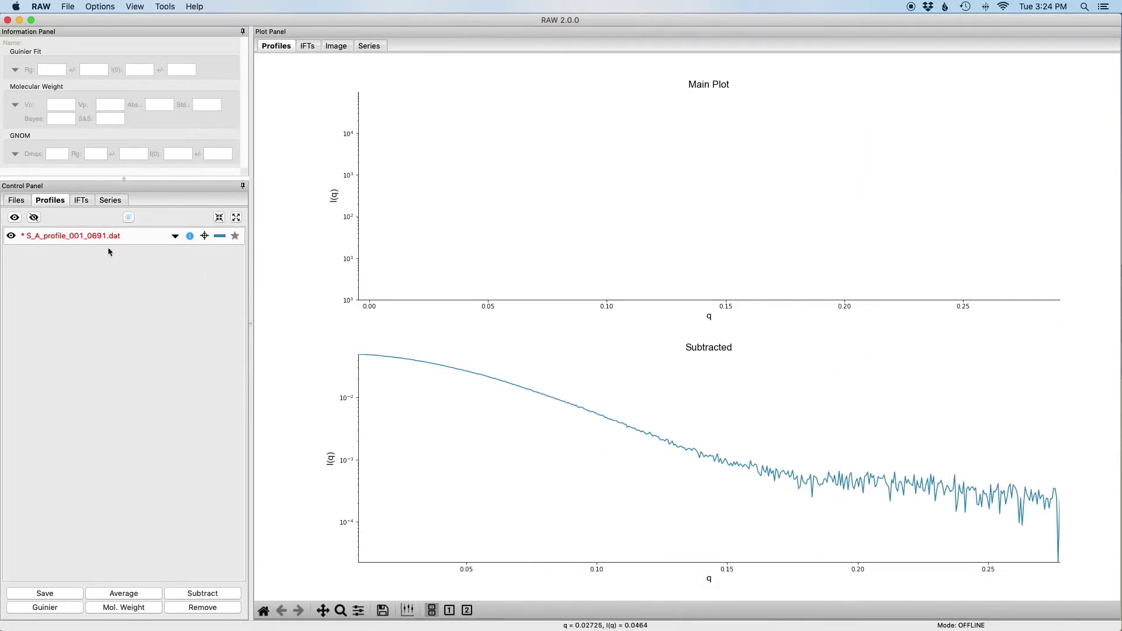
Step: Run a Guinier fit on S_A_profile_001_0691.dat and accept the automatically chosen q range
right_click(61, 240)
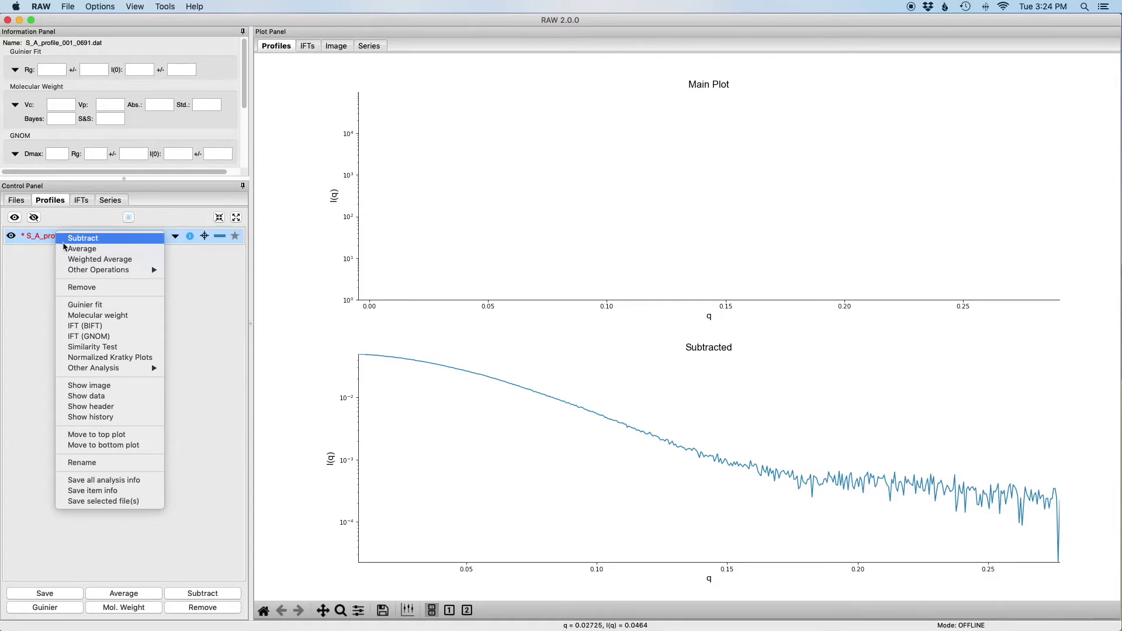
click(94, 305)
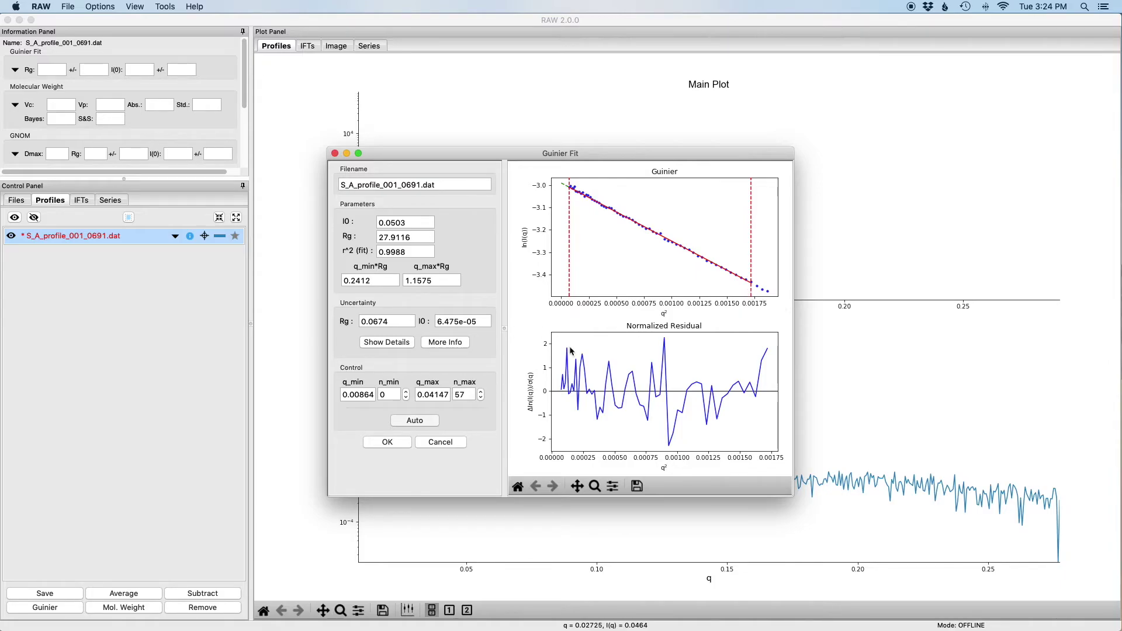
click(389, 443)
Step: Calculate the molecular weight of S_A_profile_001_0691.dat and accept the results
right_click(144, 239)
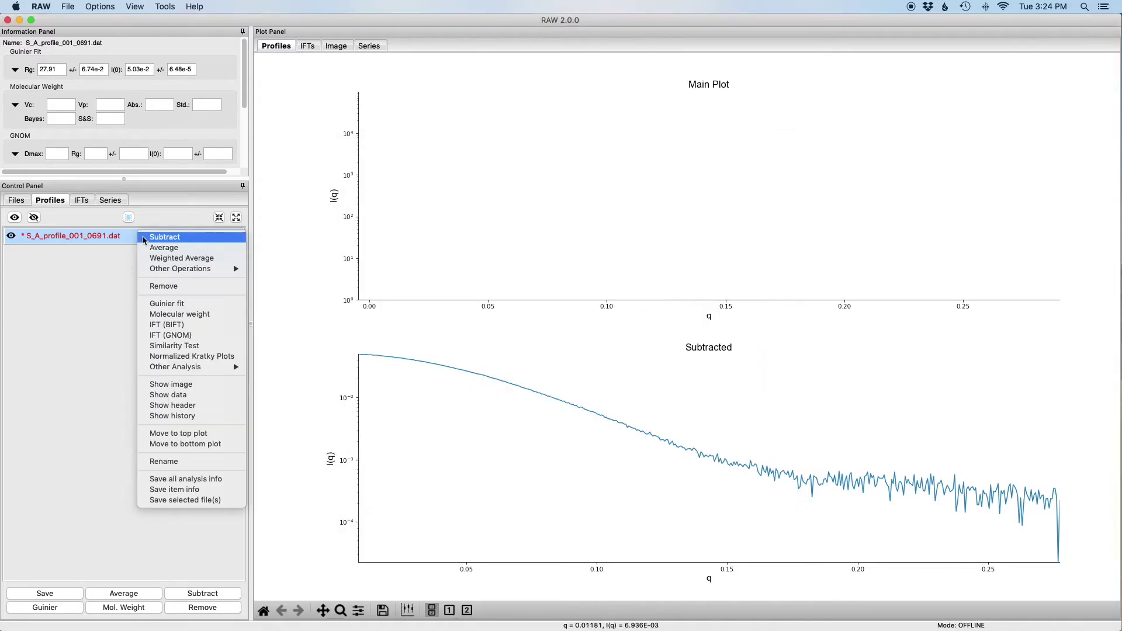
click(170, 314)
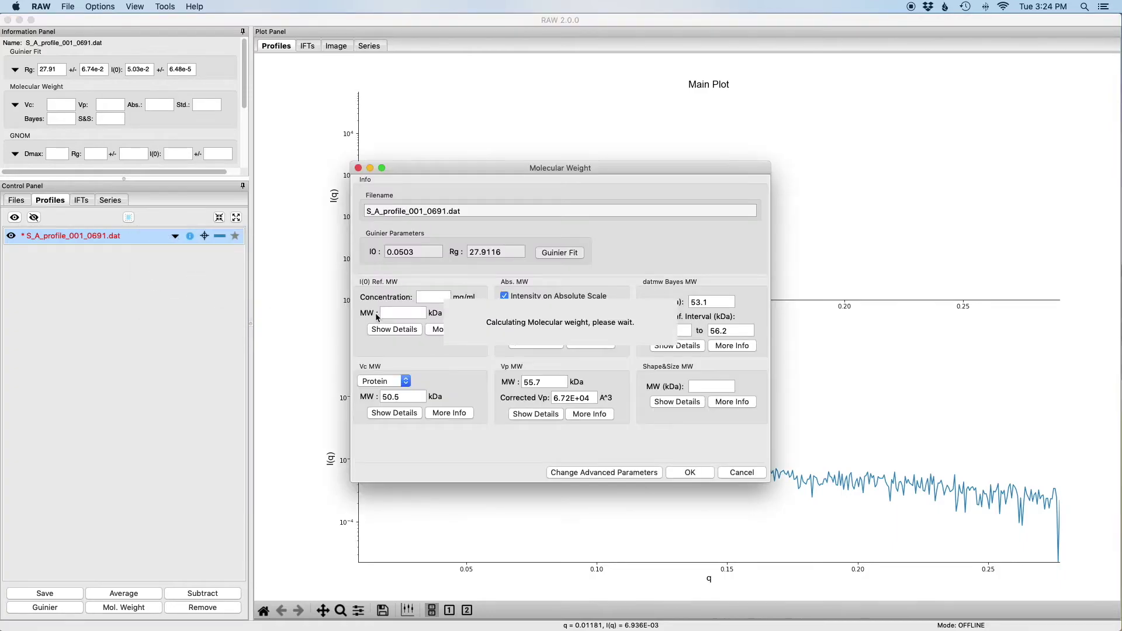
click(688, 474)
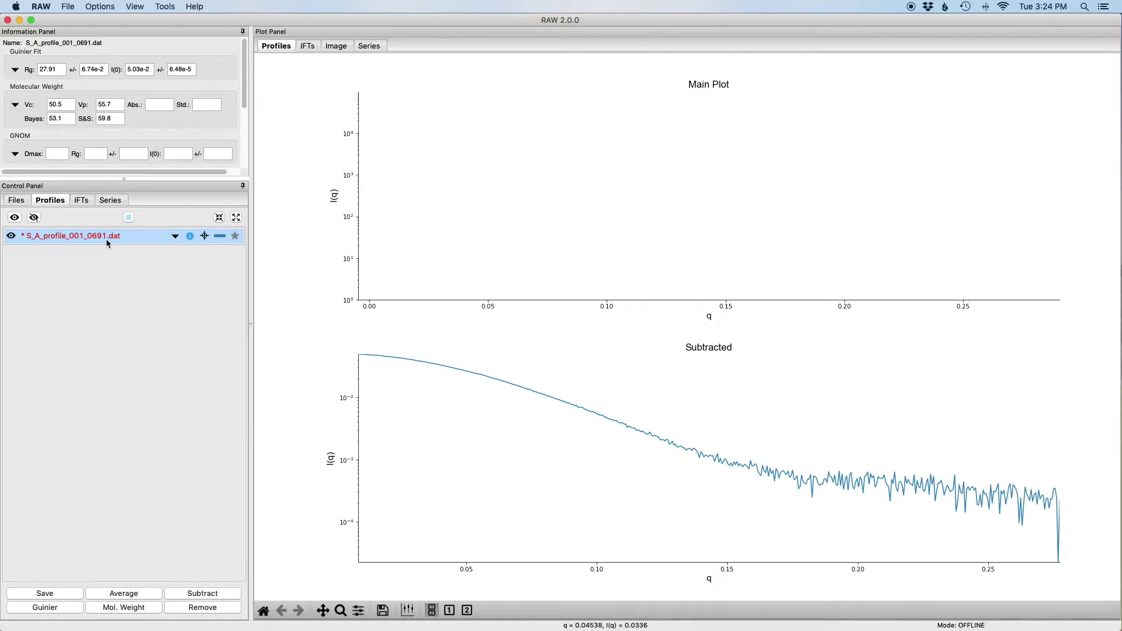
Step: Return to the series plot, reopen the LC Series analysis of profile_001, and show its unsubtracted series
click(110, 201)
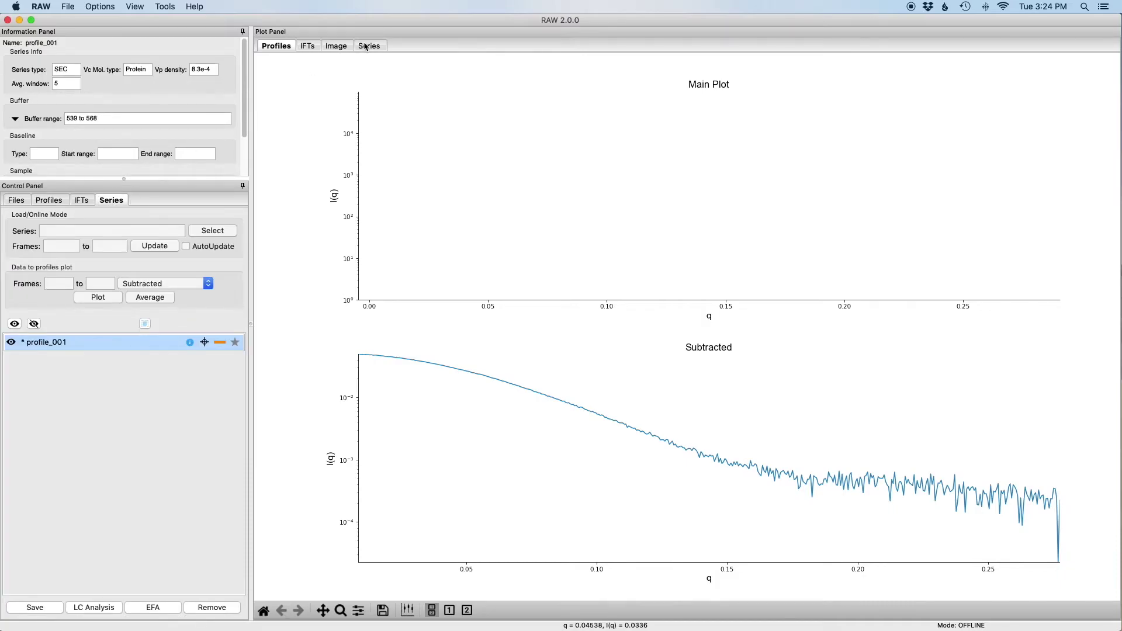
click(369, 46)
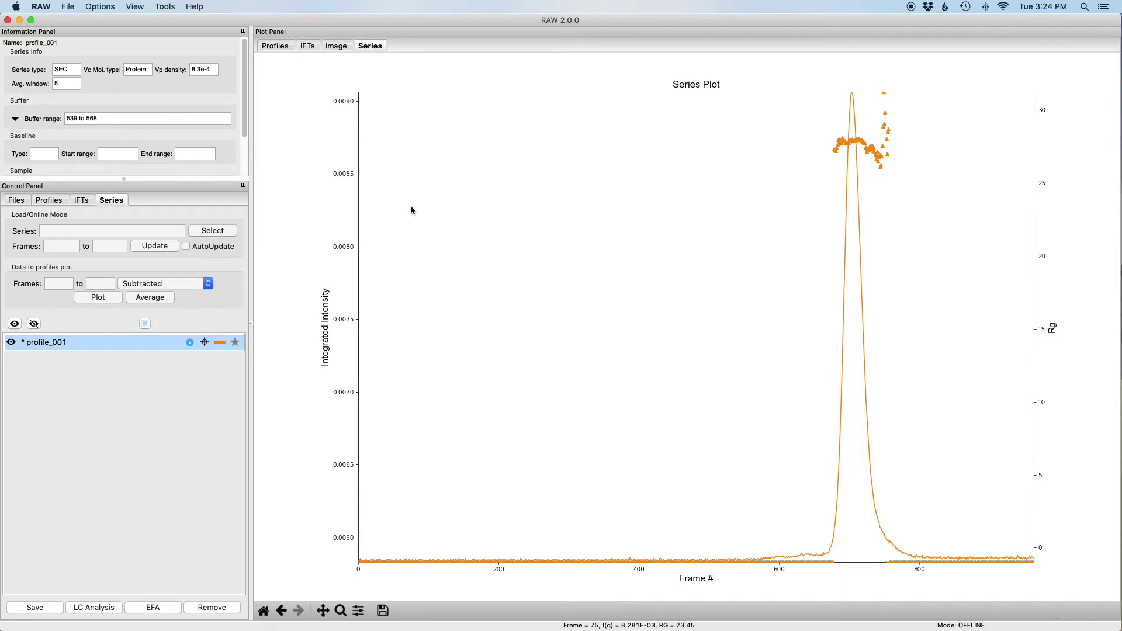
right_click(163, 346)
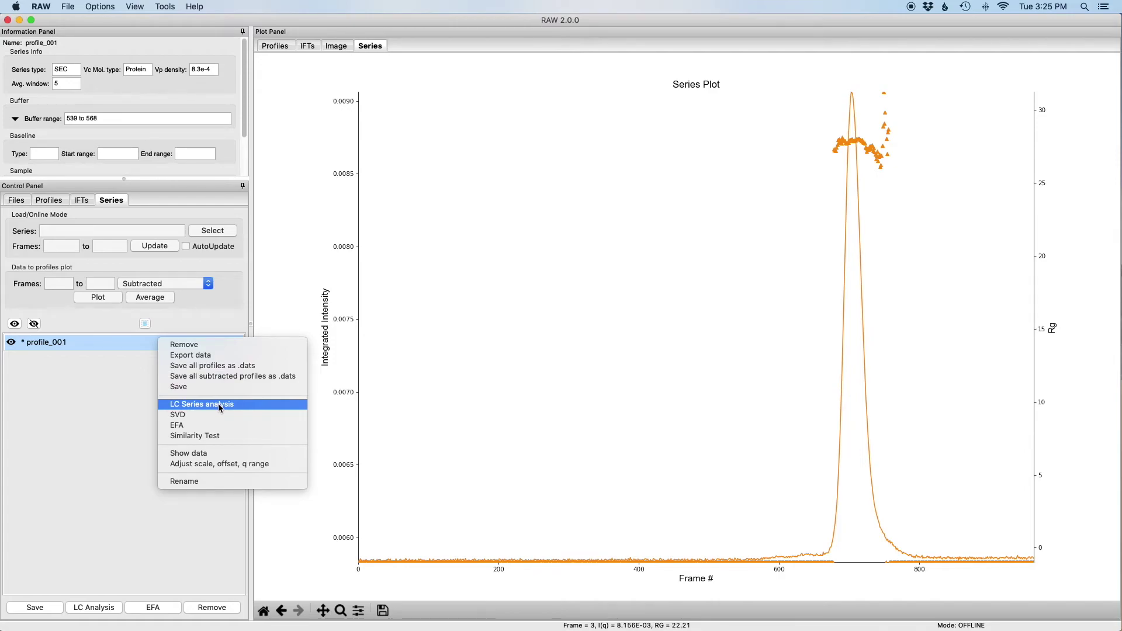
click(220, 408)
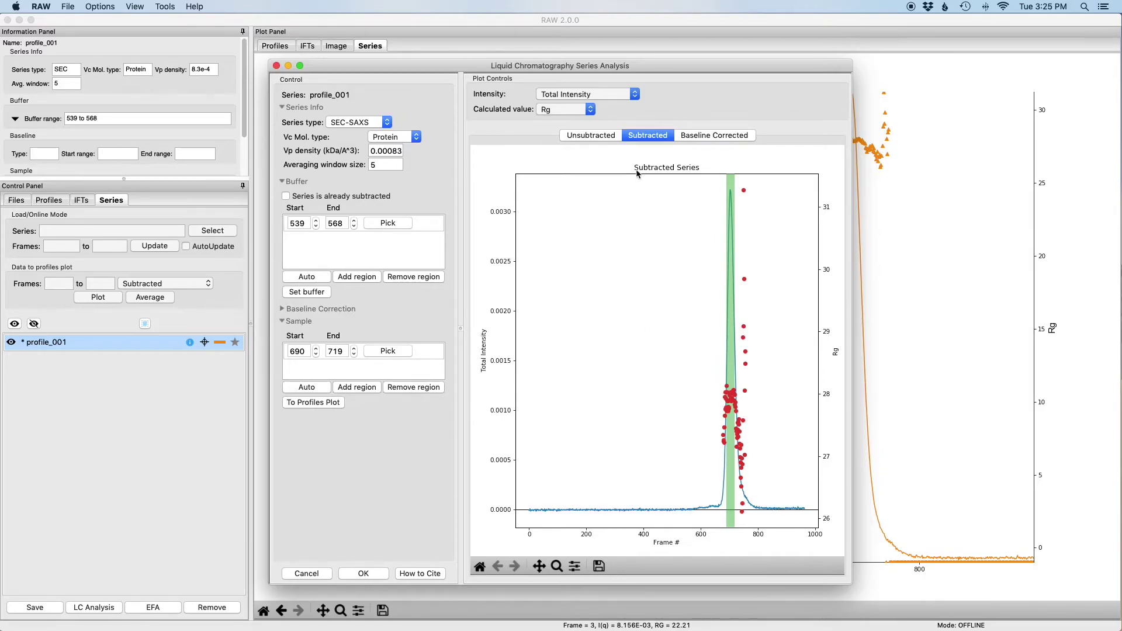
click(608, 139)
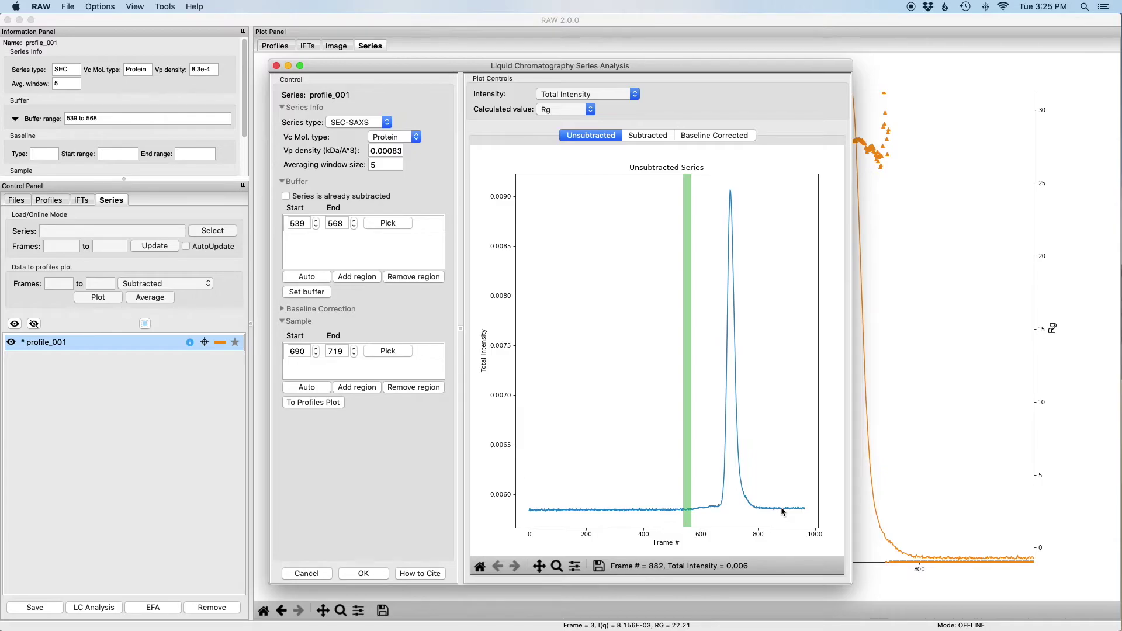
Step: Add a second buffer region covering frames 871 to 900 after the peak, and set the buffer despite the frame-difference warning
click(366, 278)
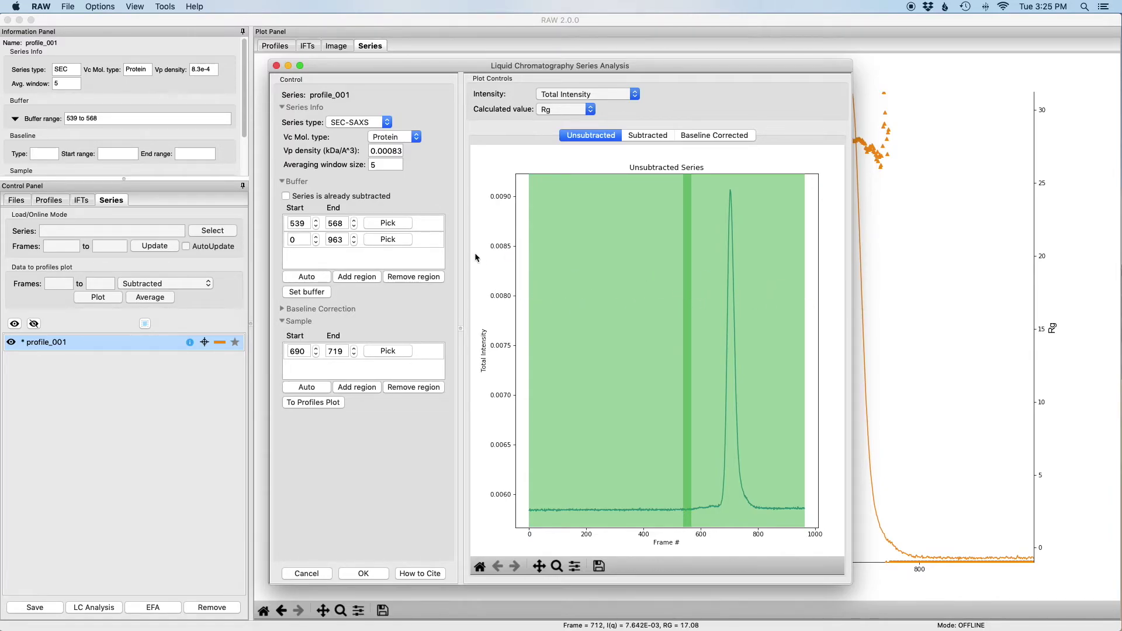
click(391, 243)
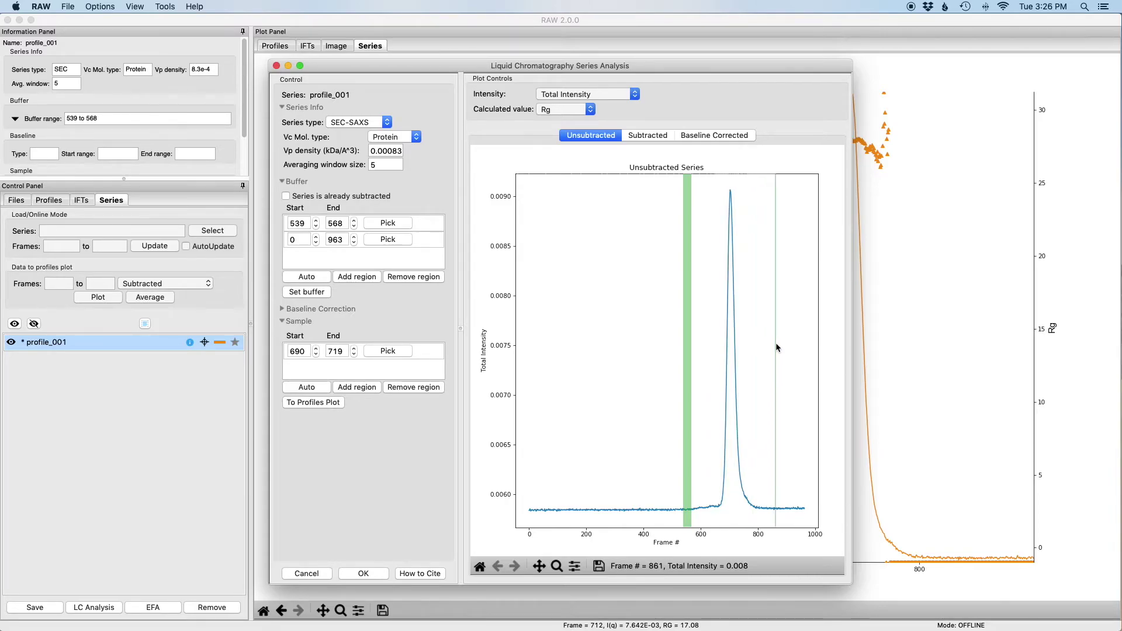
click(778, 347)
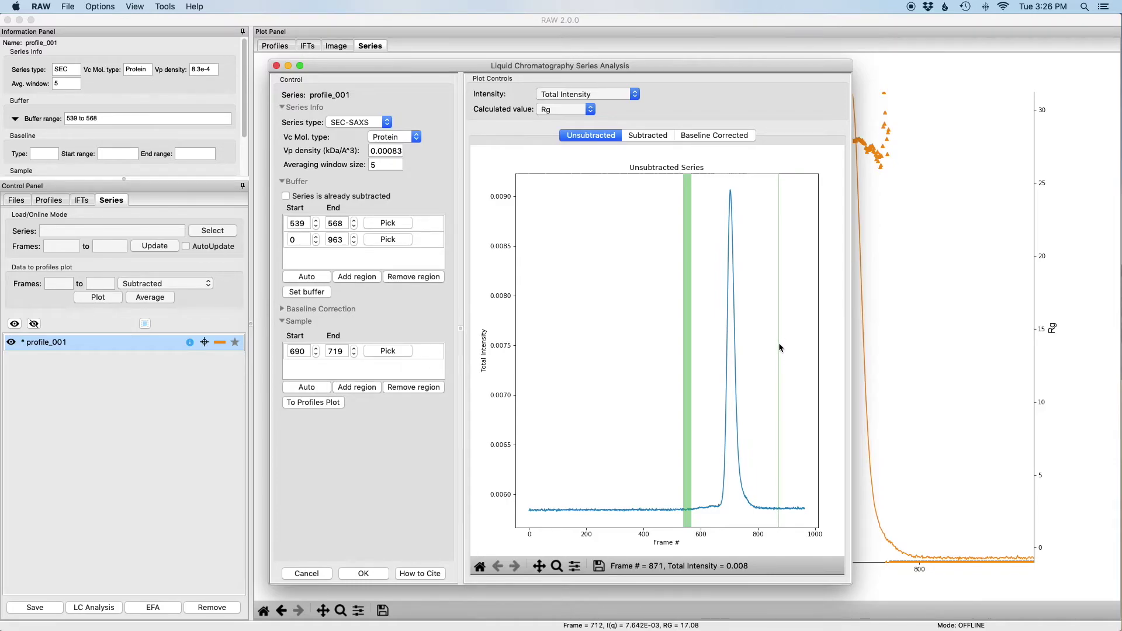
mouse_move(780, 347)
mouse_down()
mouse_move(771, 348)
mouse_move(787, 345)
mouse_up()
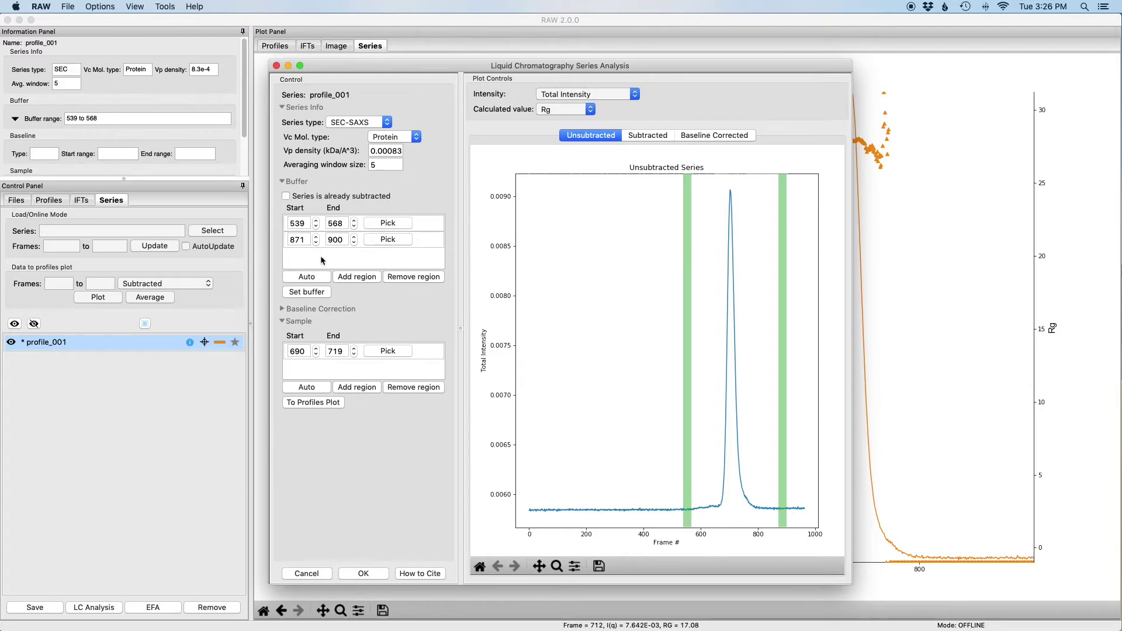
click(318, 293)
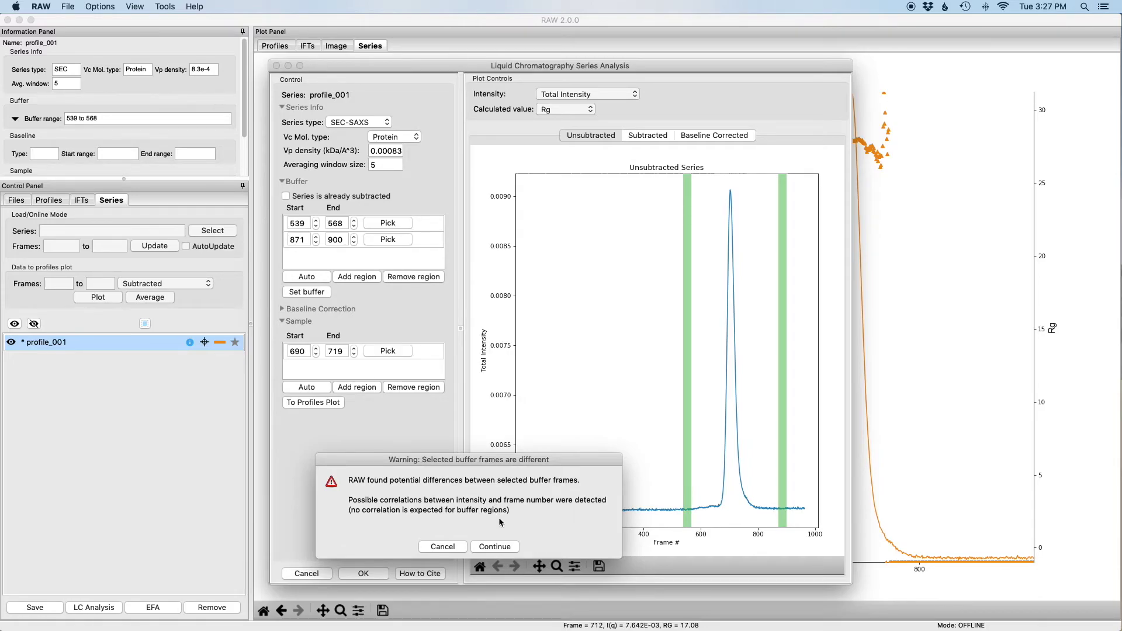
click(496, 548)
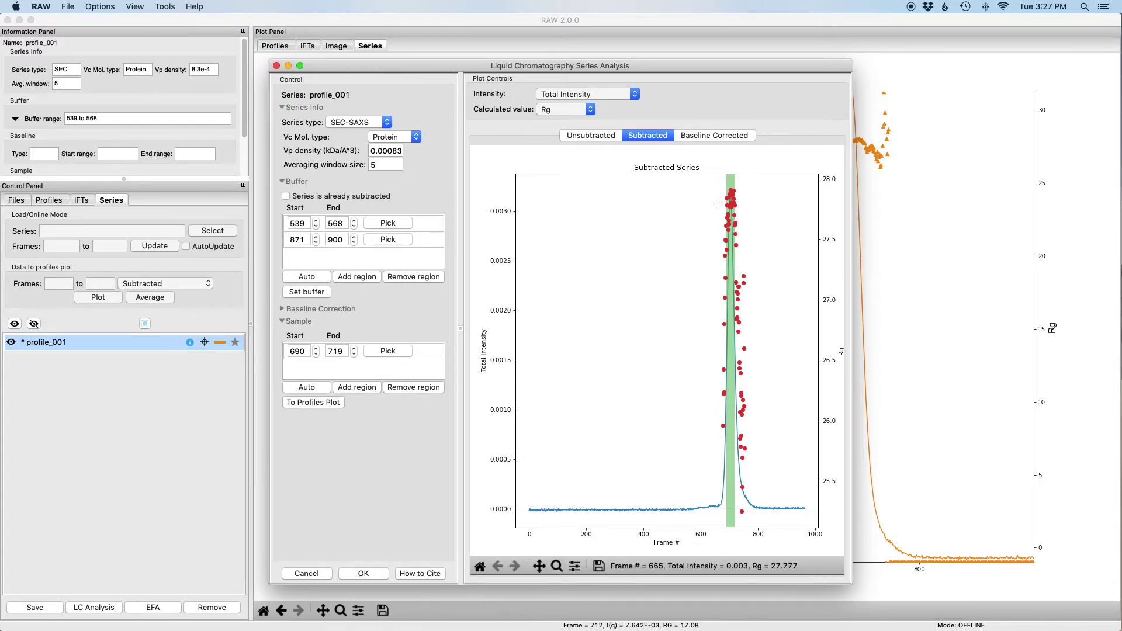
Step: Replace the sample region with the automatically found frames 699 to 713, send it to the profiles plot, and cancel the LC analysis
drag(707, 208, 767, 505)
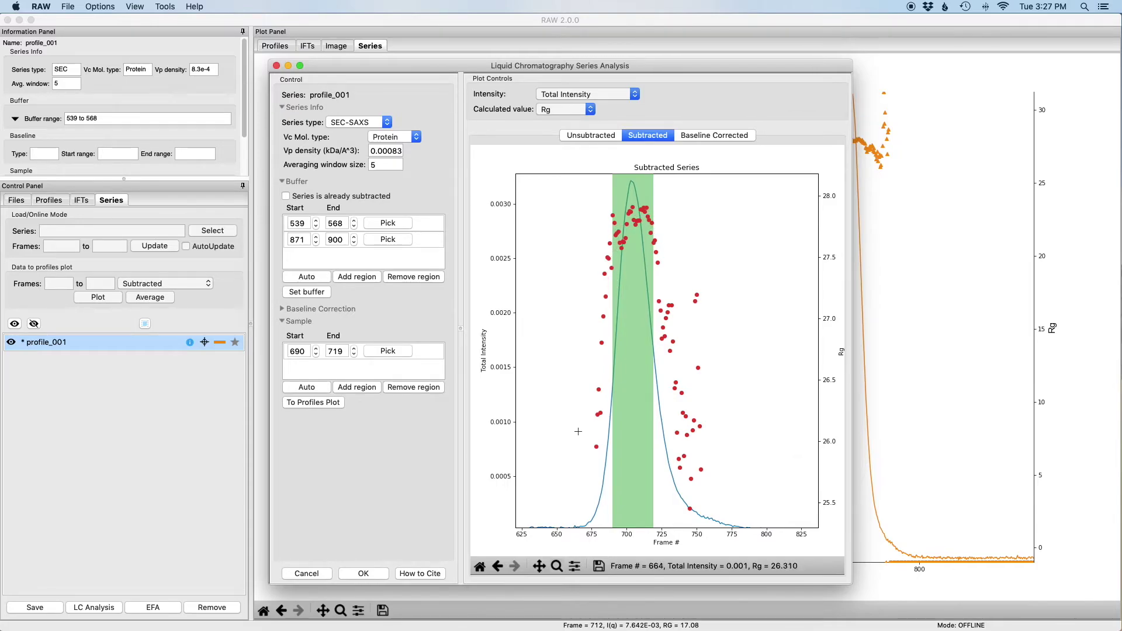
click(422, 349)
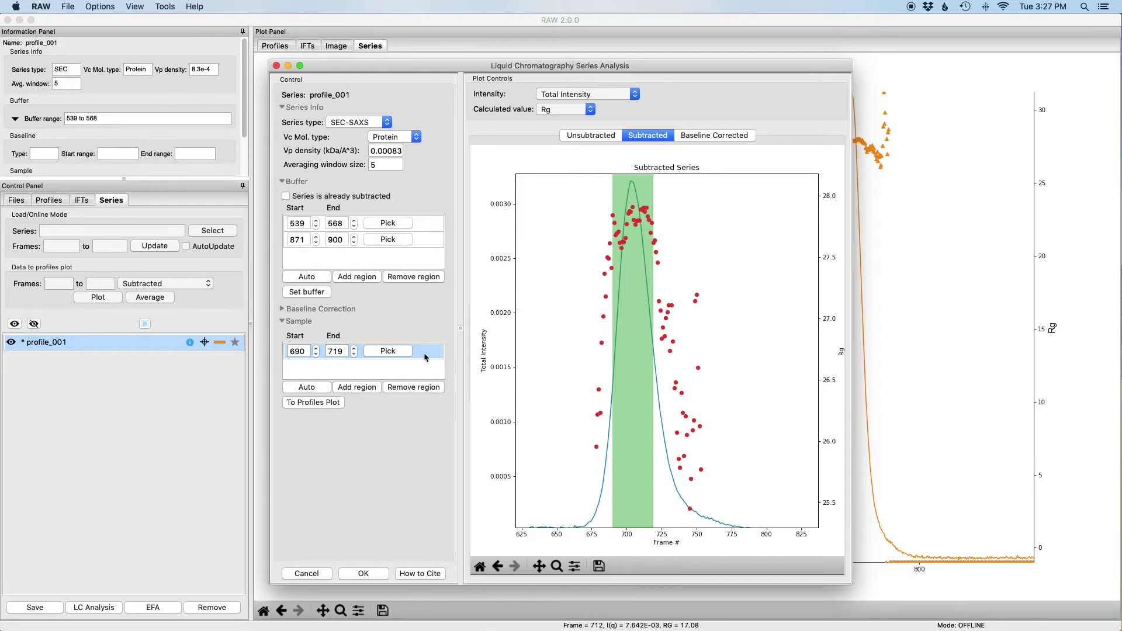
click(426, 389)
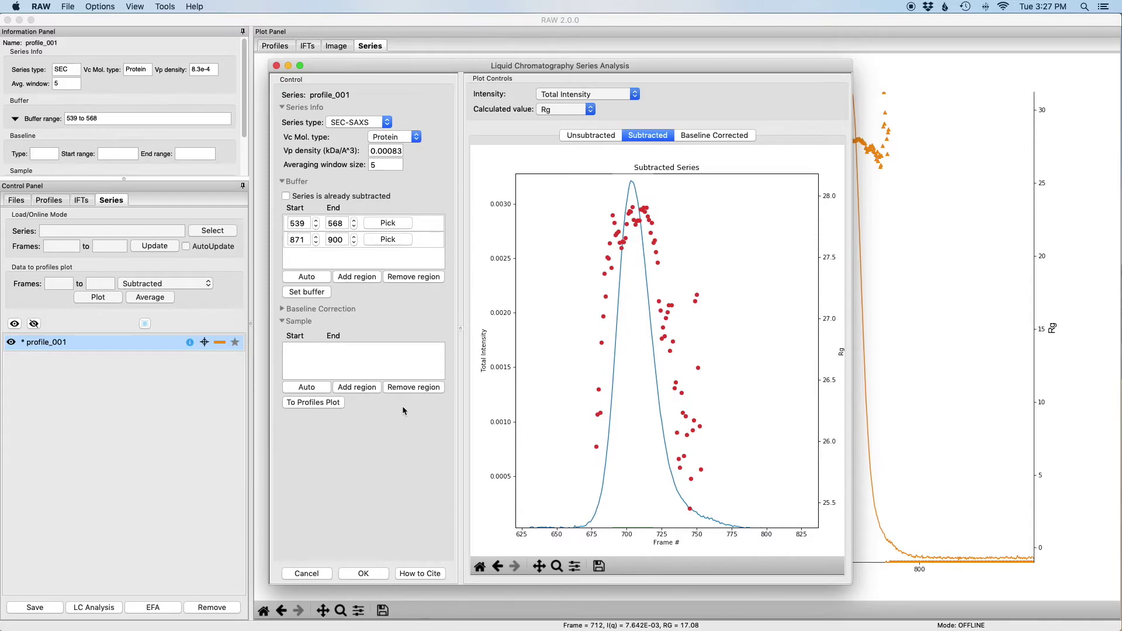
click(307, 388)
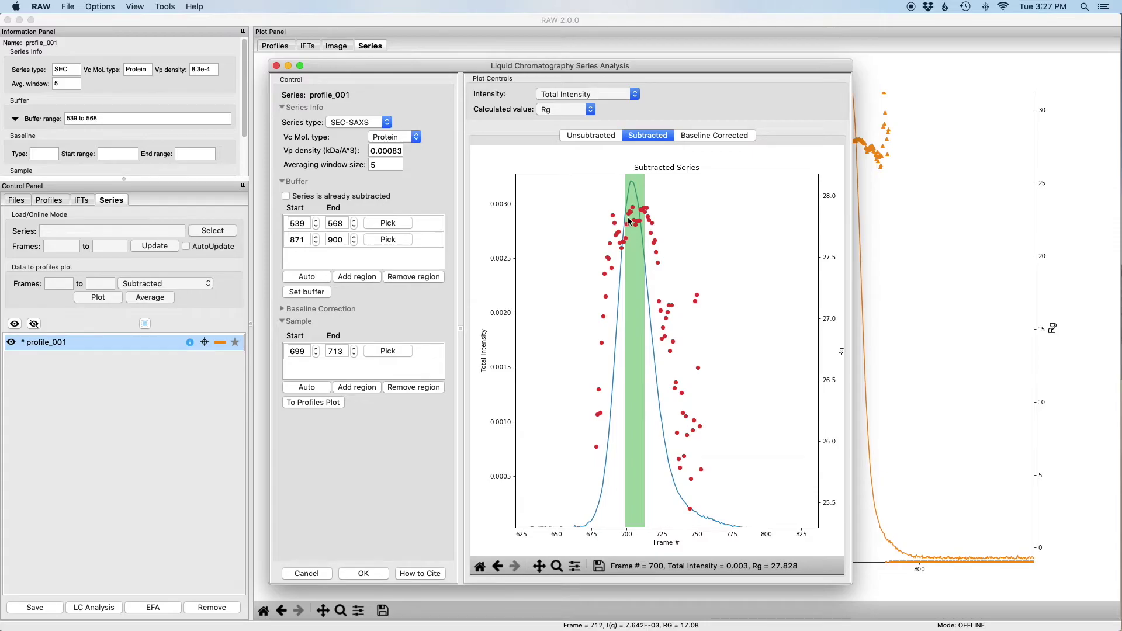
click(325, 402)
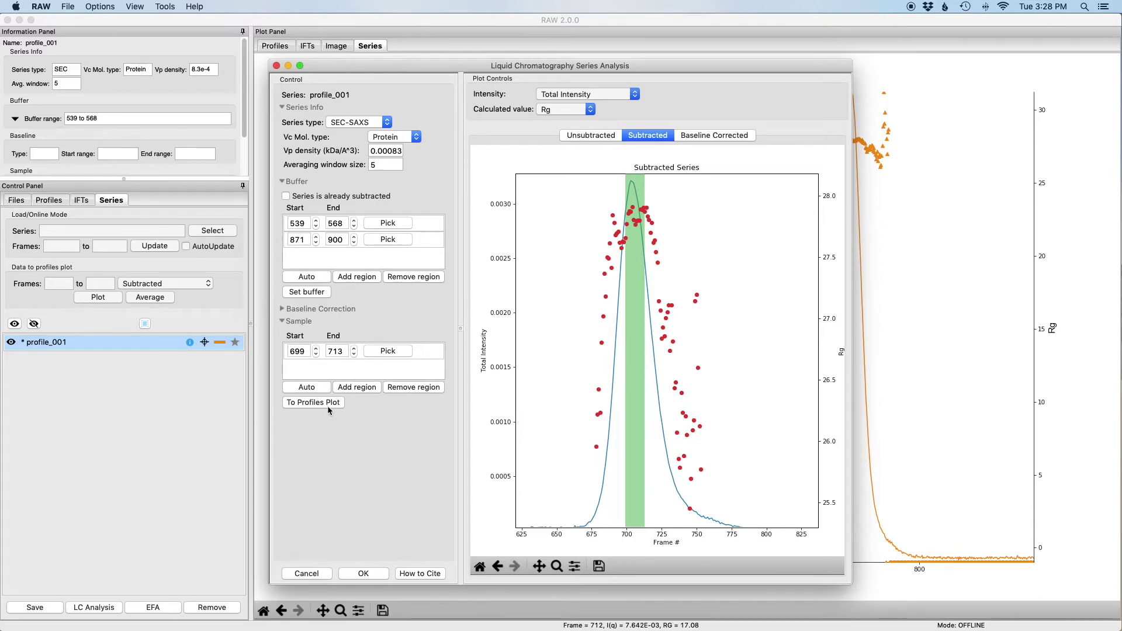
click(595, 135)
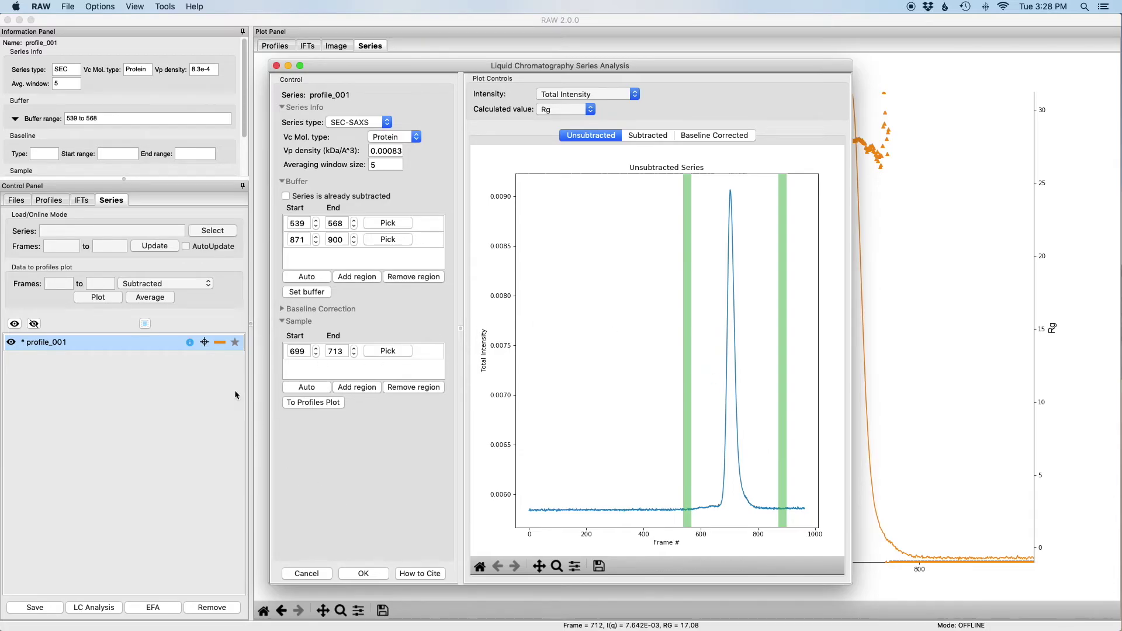
click(307, 574)
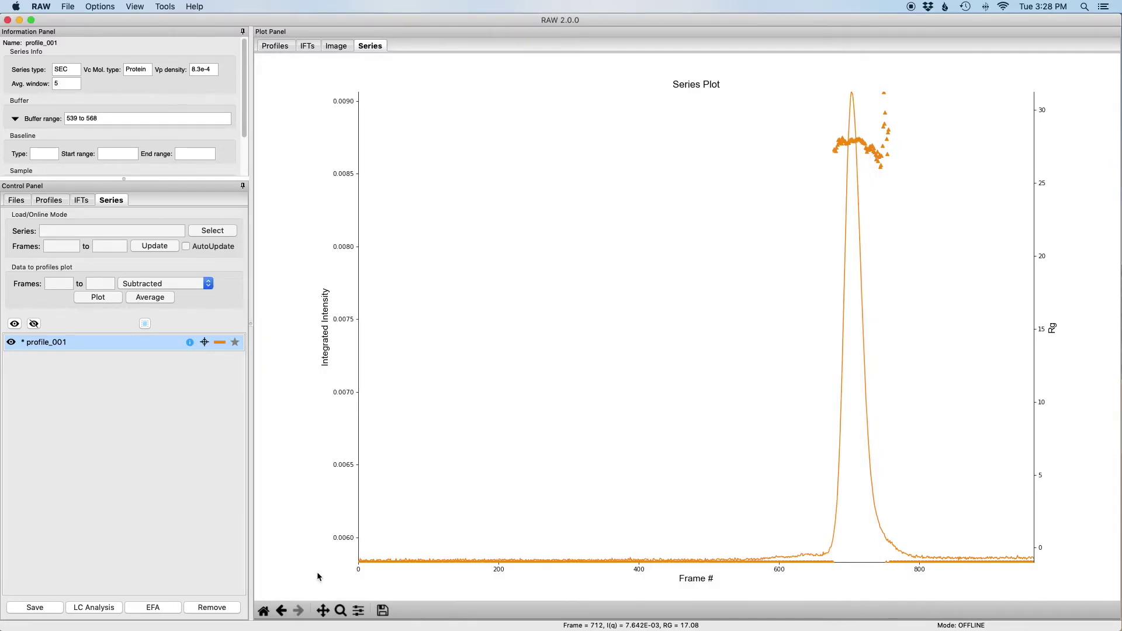
Step: Reopen the LC Series analysis of profile_001 to check its stored buffer and sample ranges, and close it without saving changes
right_click(149, 341)
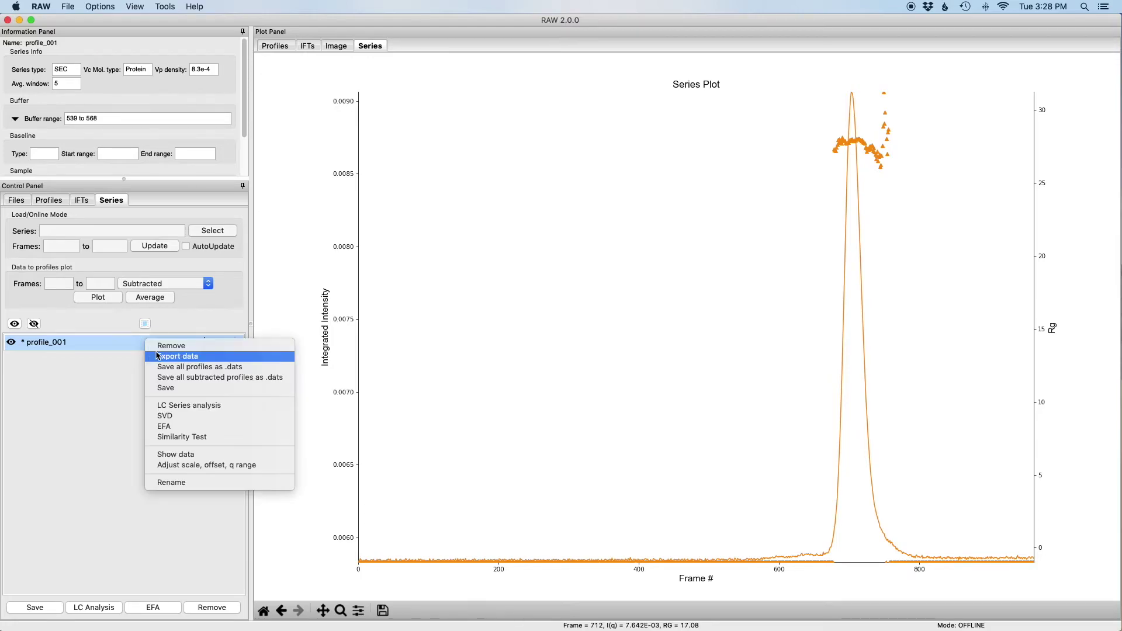
click(197, 403)
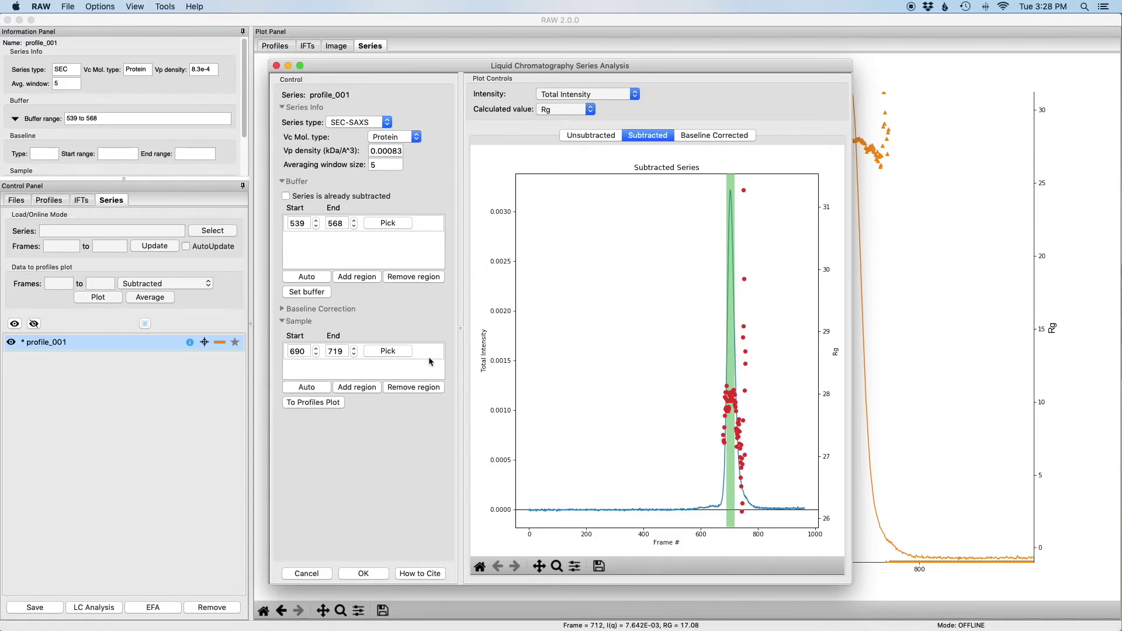
click(313, 575)
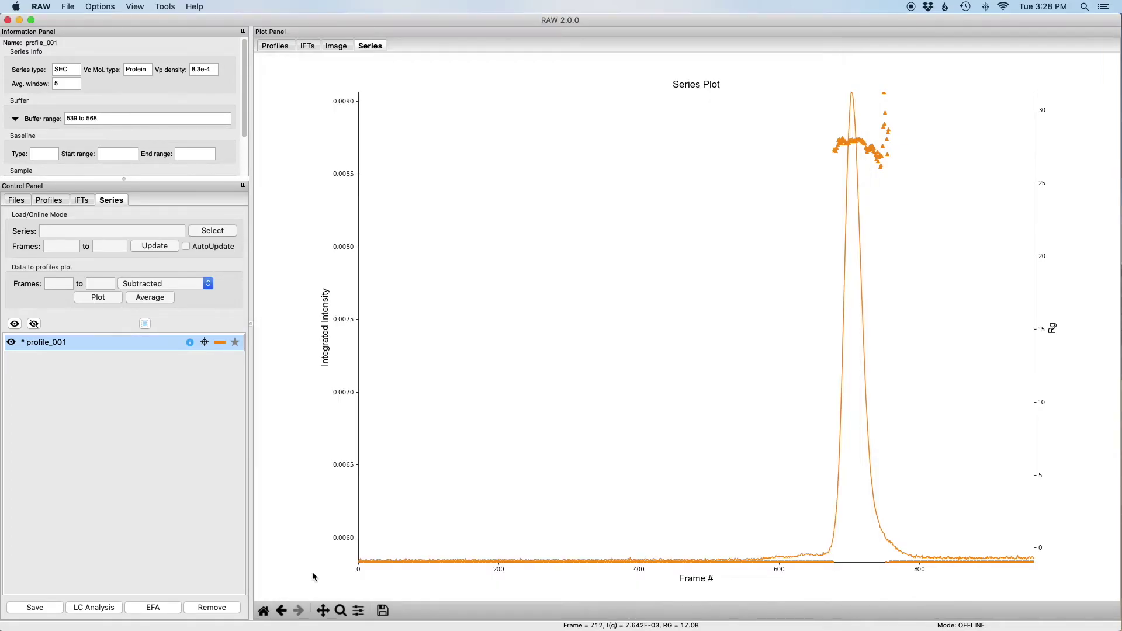
Step: Show the loaded profiles, run a Guinier fit on S_A_profile_001_0700.dat, and accept the automatic q range
click(58, 201)
click(275, 46)
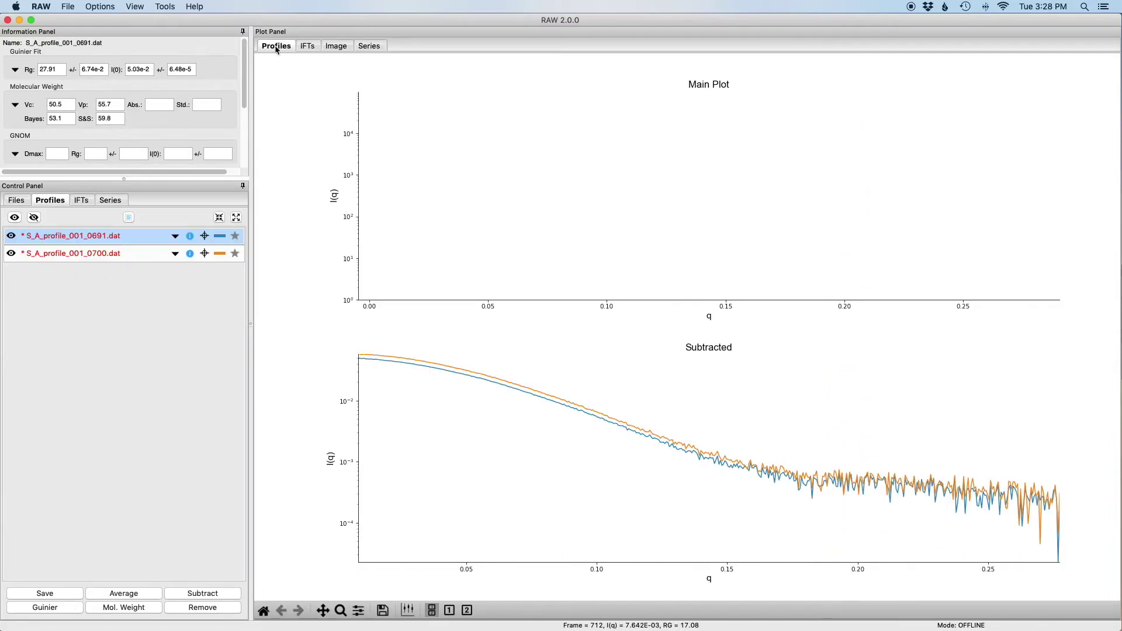
click(118, 256)
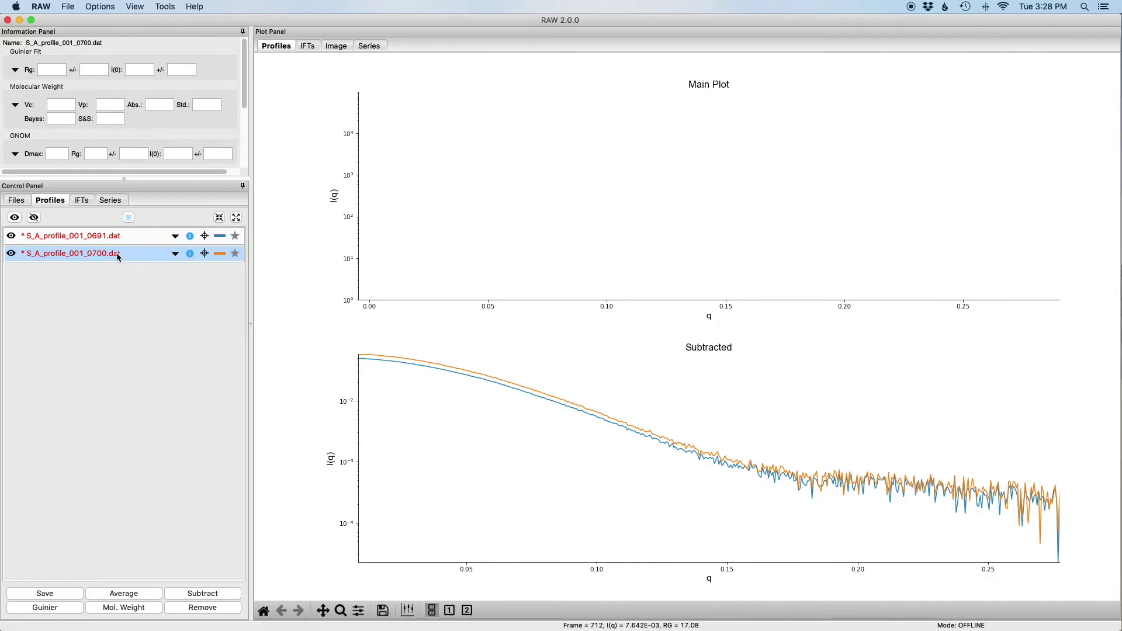
right_click(117, 258)
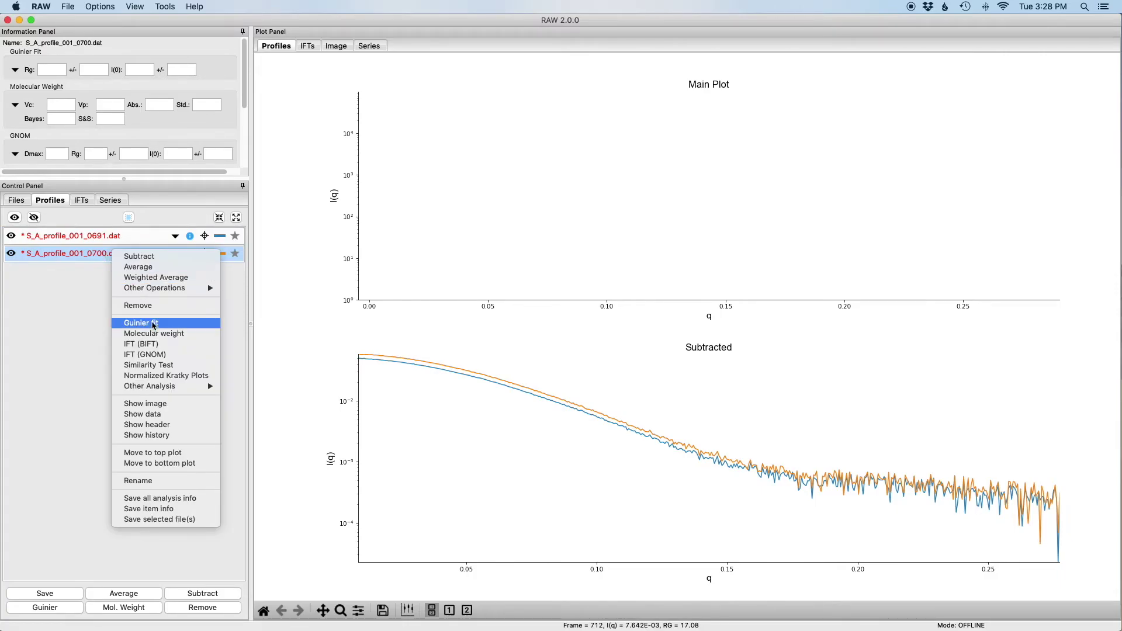
click(152, 325)
click(387, 442)
Step: Calculate the molecular weight of S_A_profile_001_0700.dat and accept the results
right_click(148, 258)
click(243, 336)
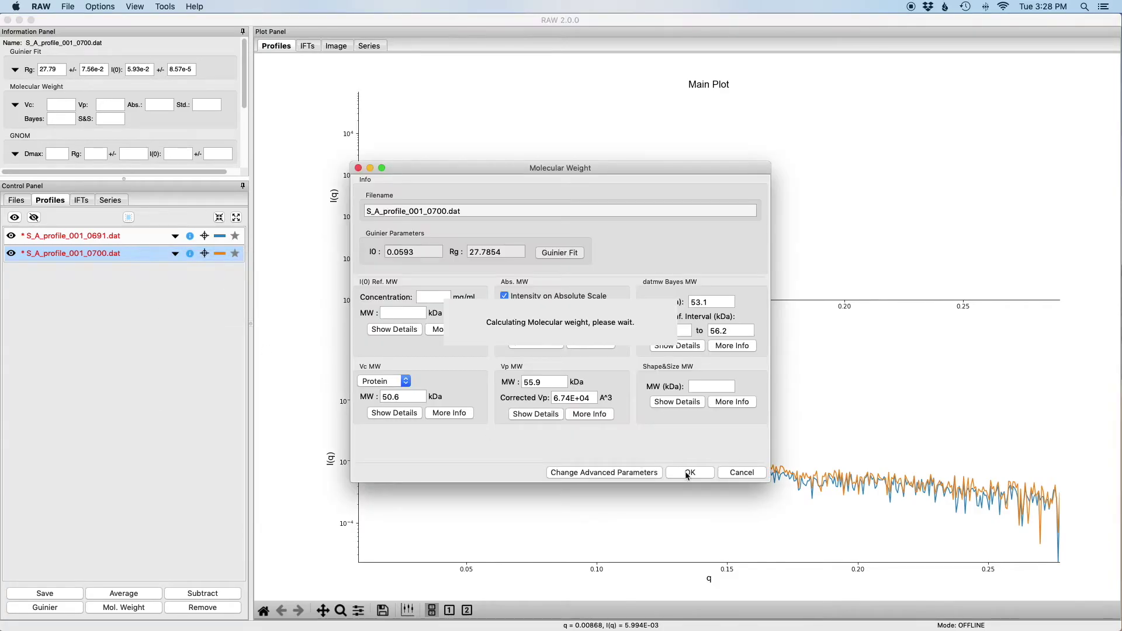
click(687, 473)
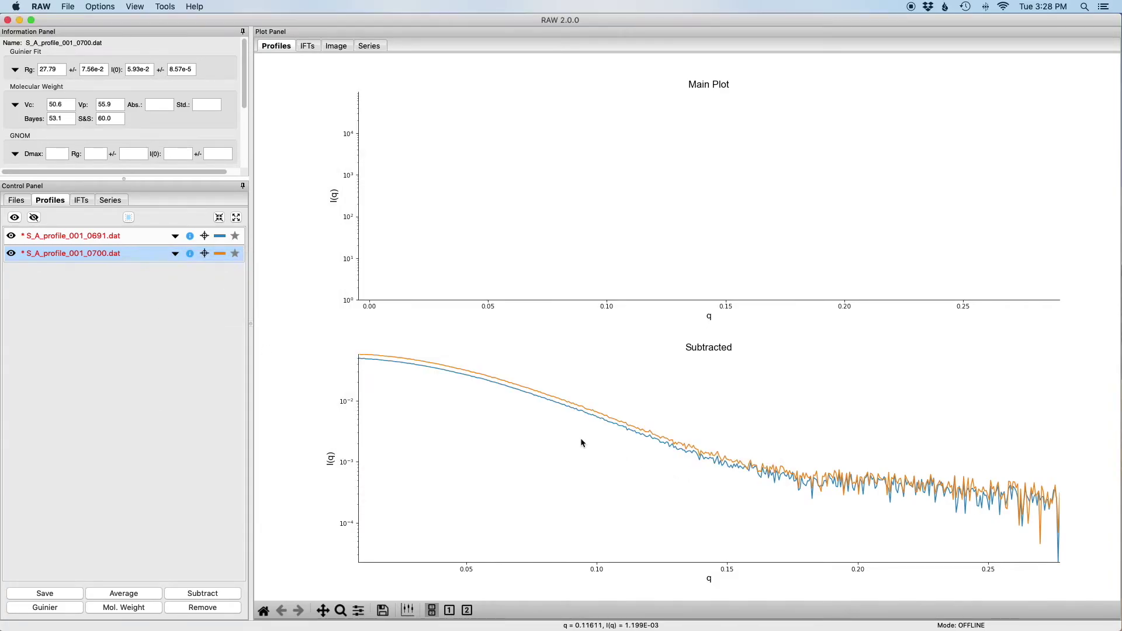
Step: Compare the Rg, I(0) and molecular weight values of S_A_profile_001_0691.dat and S_A_profile_001_0700.dat
click(95, 237)
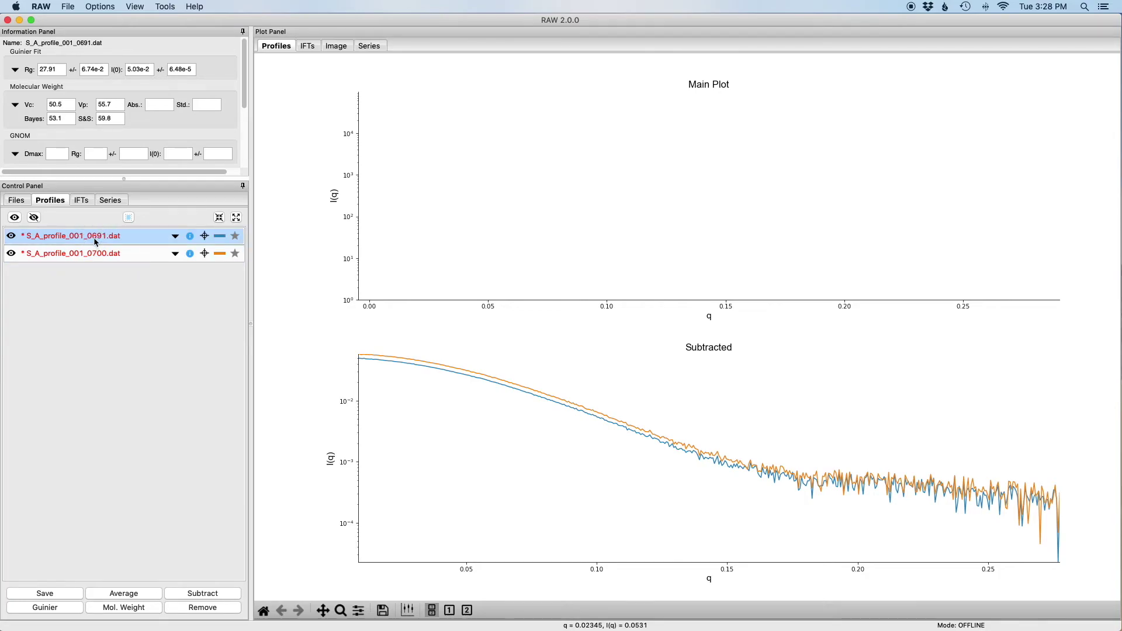
click(100, 258)
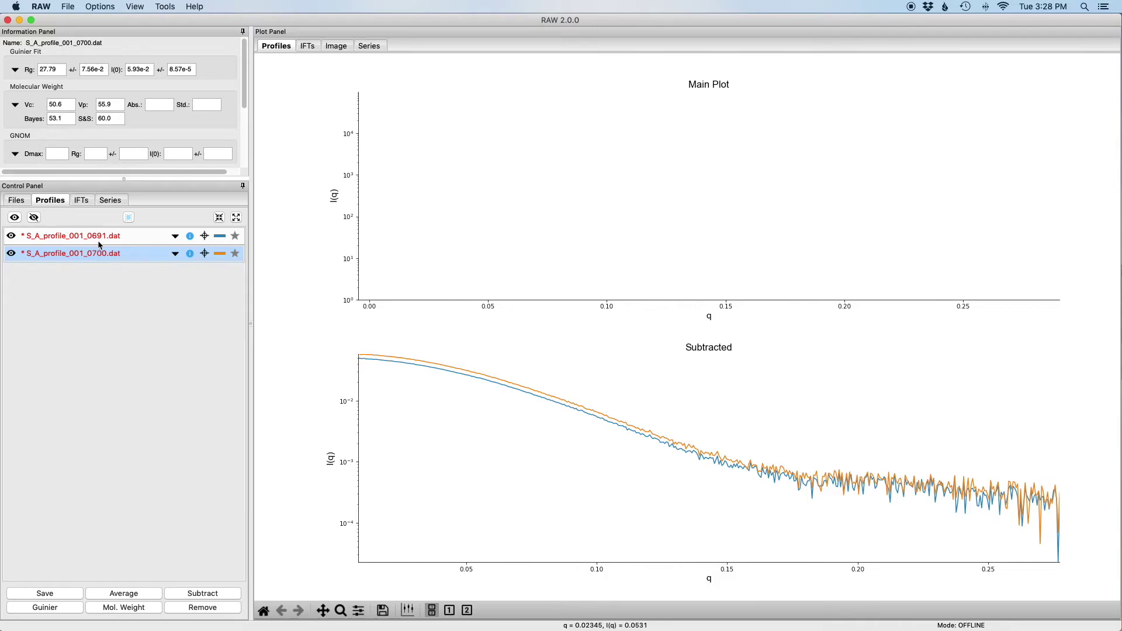
key(Up)
key(Down)
key(Up)
click(101, 255)
Step: Show the series plot and inspect the series and calculated line properties of profile_001, cancelling without changes
click(112, 200)
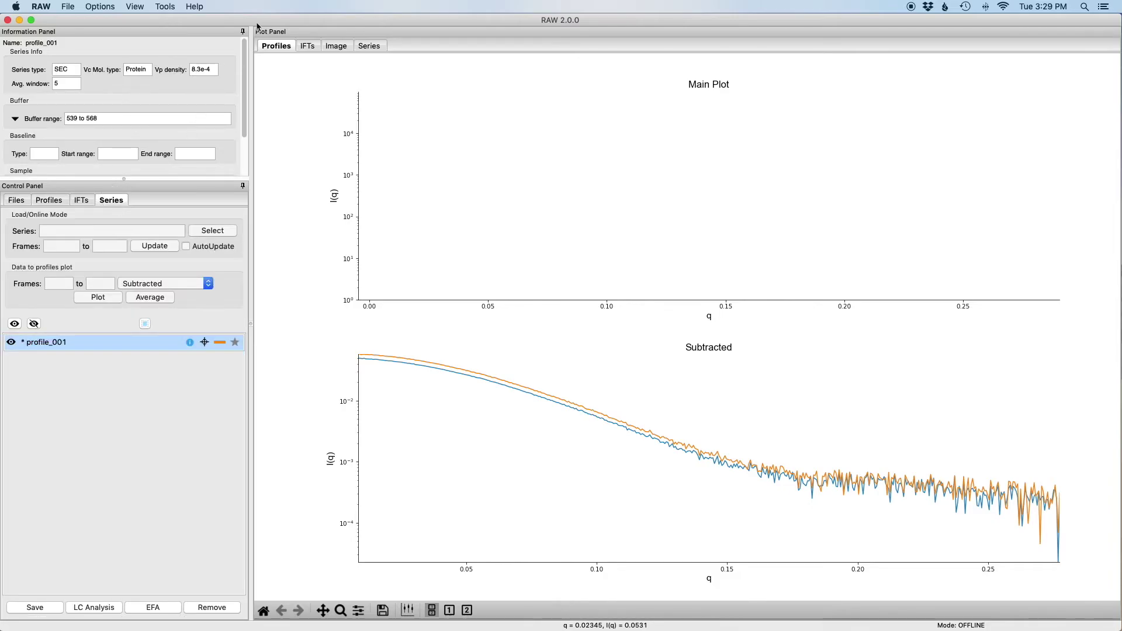
click(370, 46)
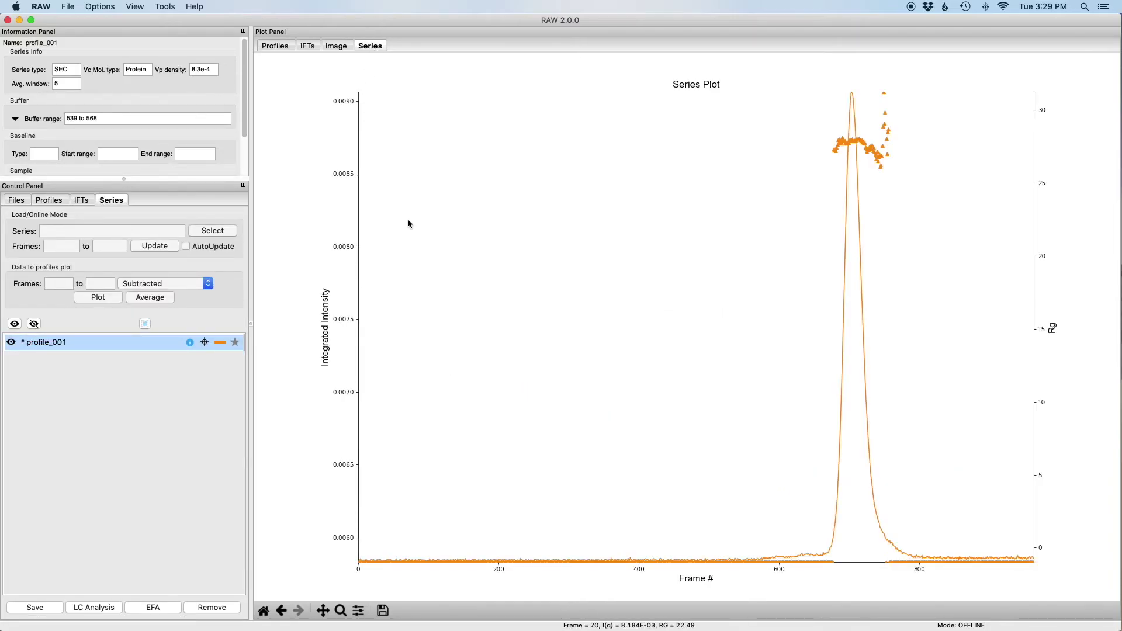
click(220, 348)
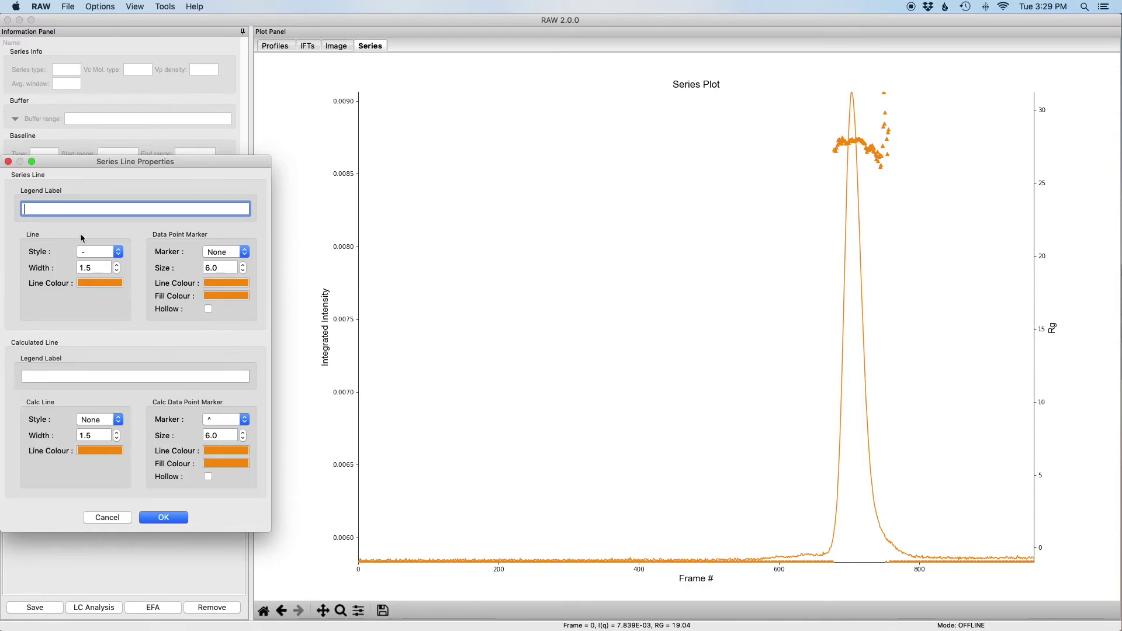
click(115, 522)
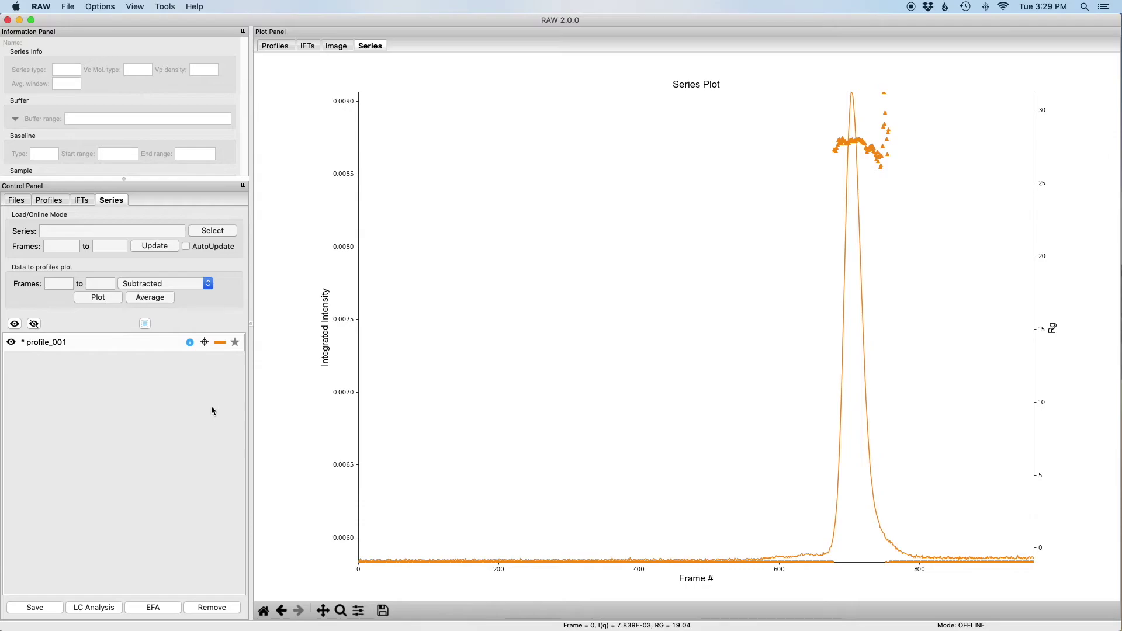
Step: Average unsubtracted frames 539 to 568 of profile_001 into the profiles plot and view the averaged profile
click(237, 346)
click(54, 284)
text(539)
key(Tab)
text(568)
click(161, 284)
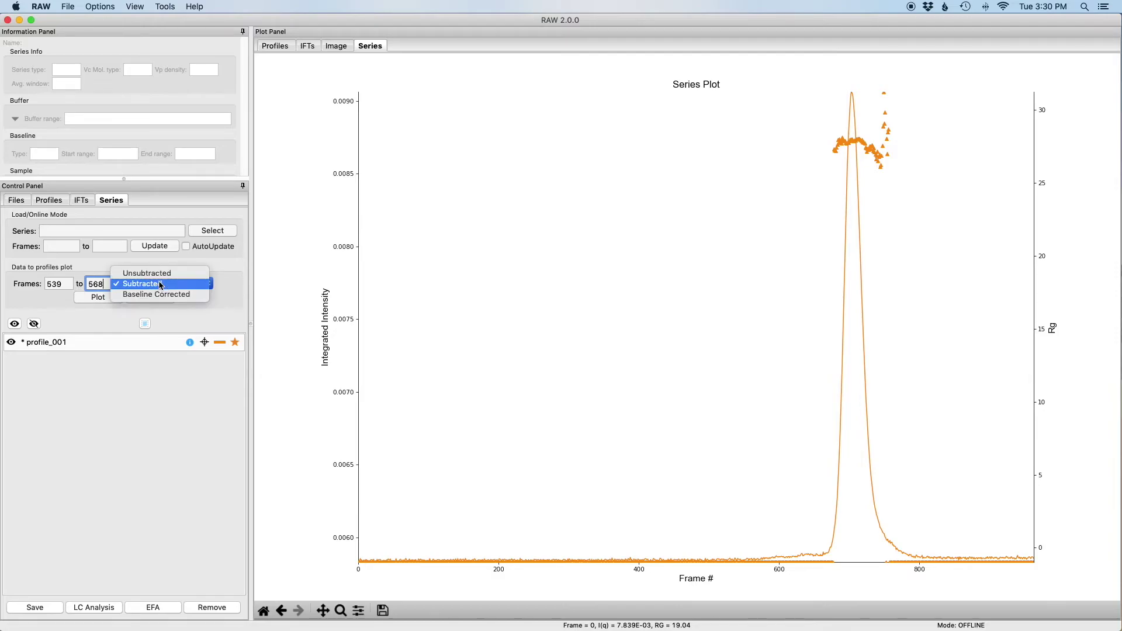
click(161, 276)
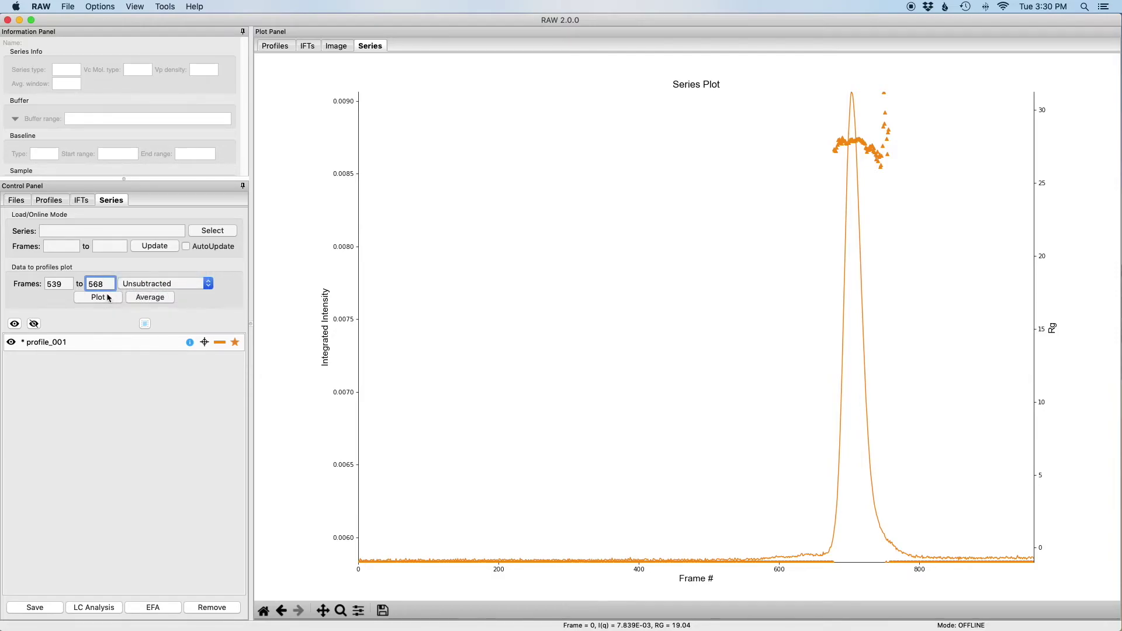
click(151, 298)
click(274, 46)
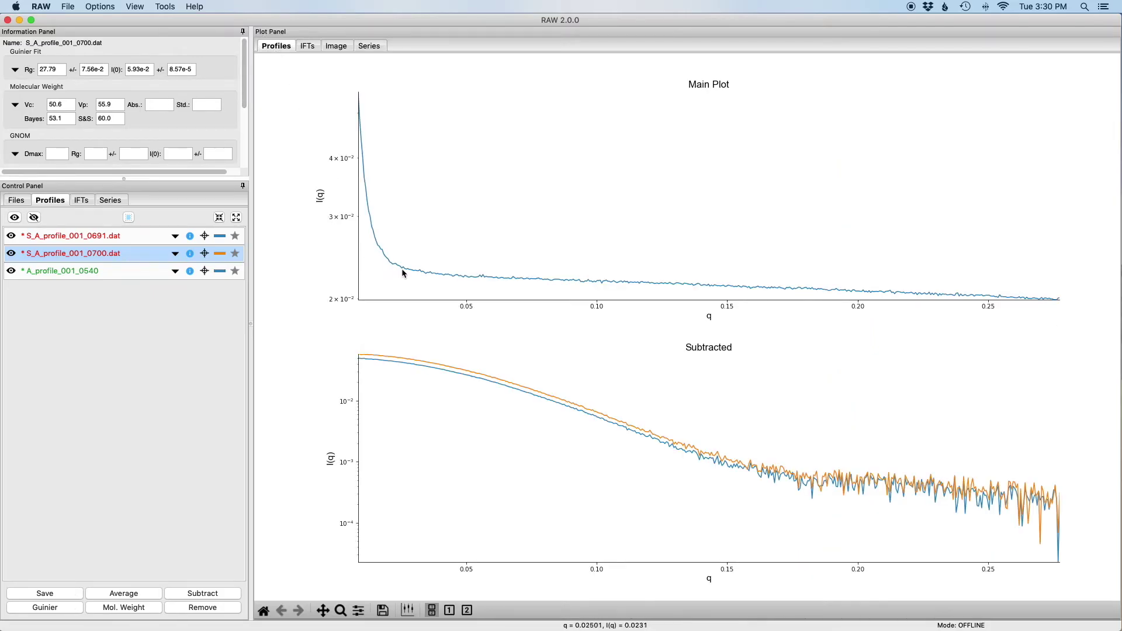
Step: Plot subtracted frames 693 to 722 of profile_001 as individual profiles and view them in the profiles plot
click(110, 201)
click(370, 46)
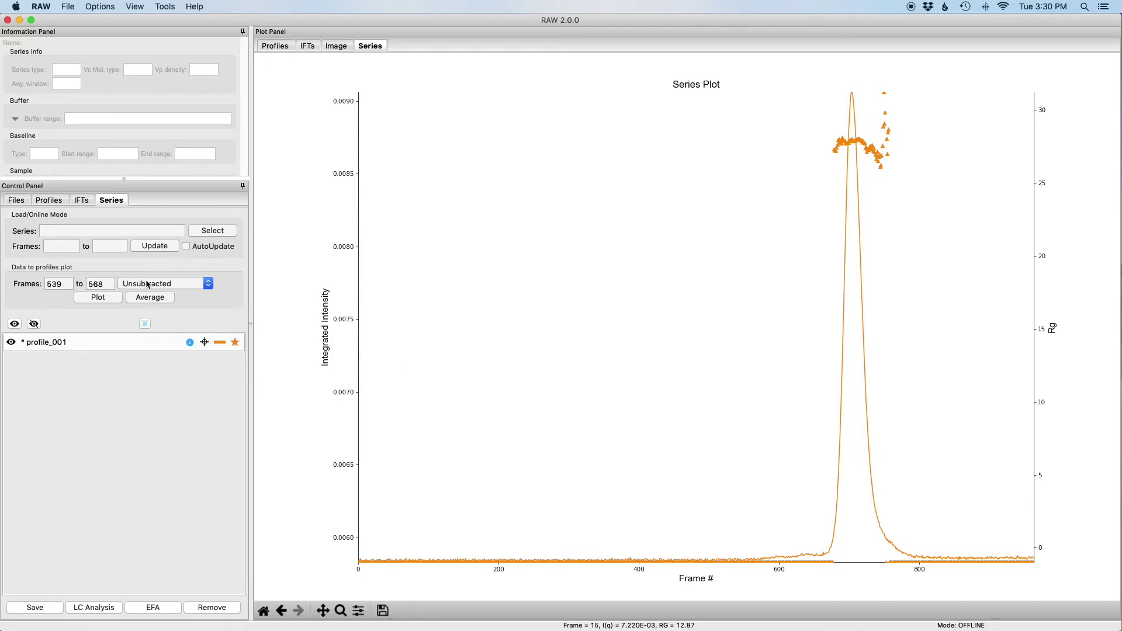
click(61, 286)
drag(63, 287, 47, 287)
text(693)
click(102, 284)
text(72)
key(BackSpace)
key(BackSpace)
key(BackSpace)
key(BackSpace)
key(BackSpace)
text(722)
click(128, 286)
click(125, 294)
click(98, 299)
click(59, 200)
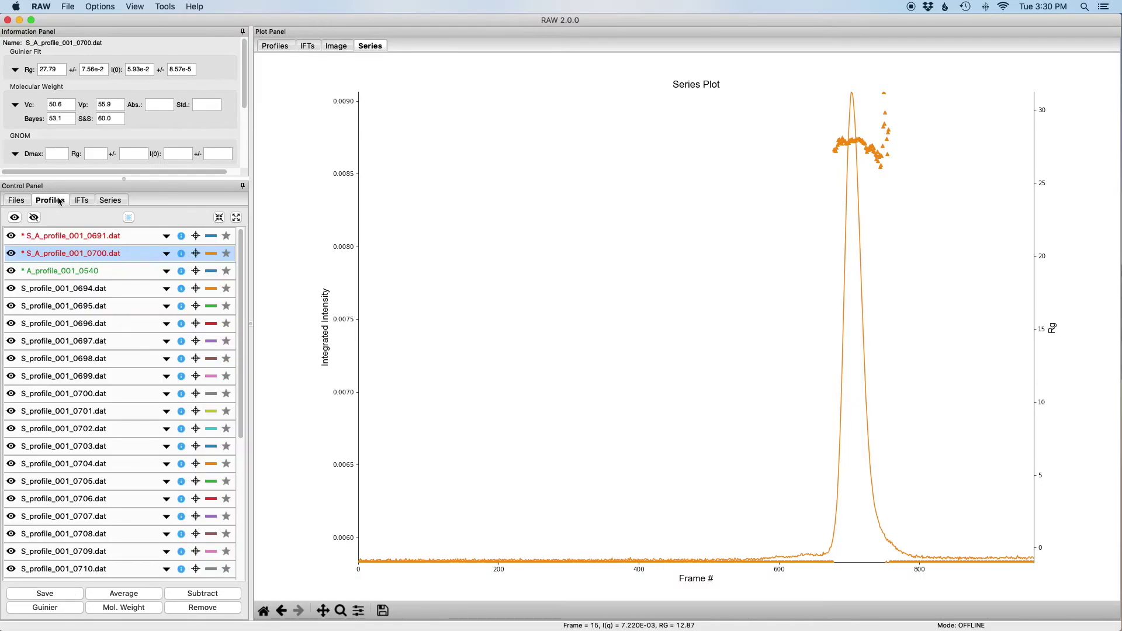
click(279, 47)
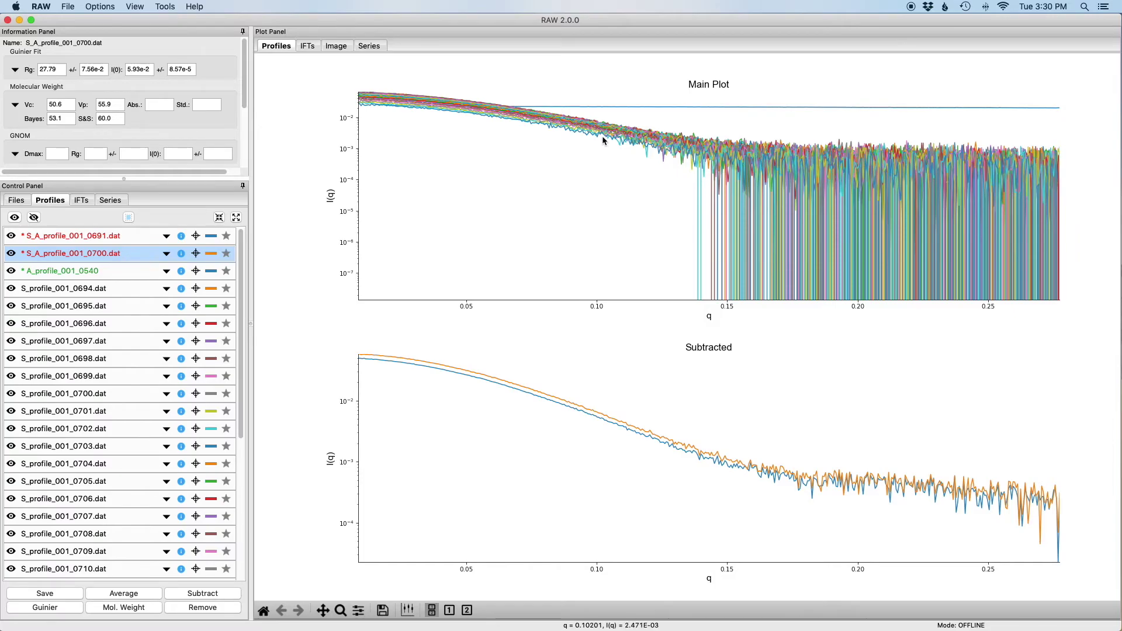
Step: Load the BSA_001 series into the series plot by selecting BSA_001_0004.dat from the sec_sample_2 folder
click(113, 201)
click(369, 47)
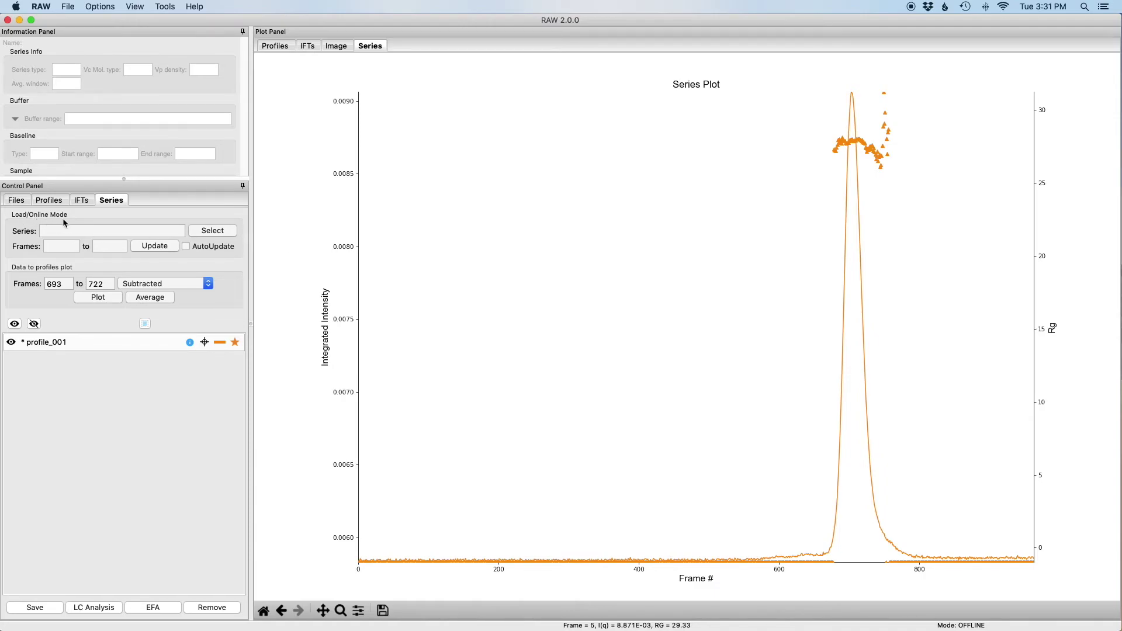
click(214, 236)
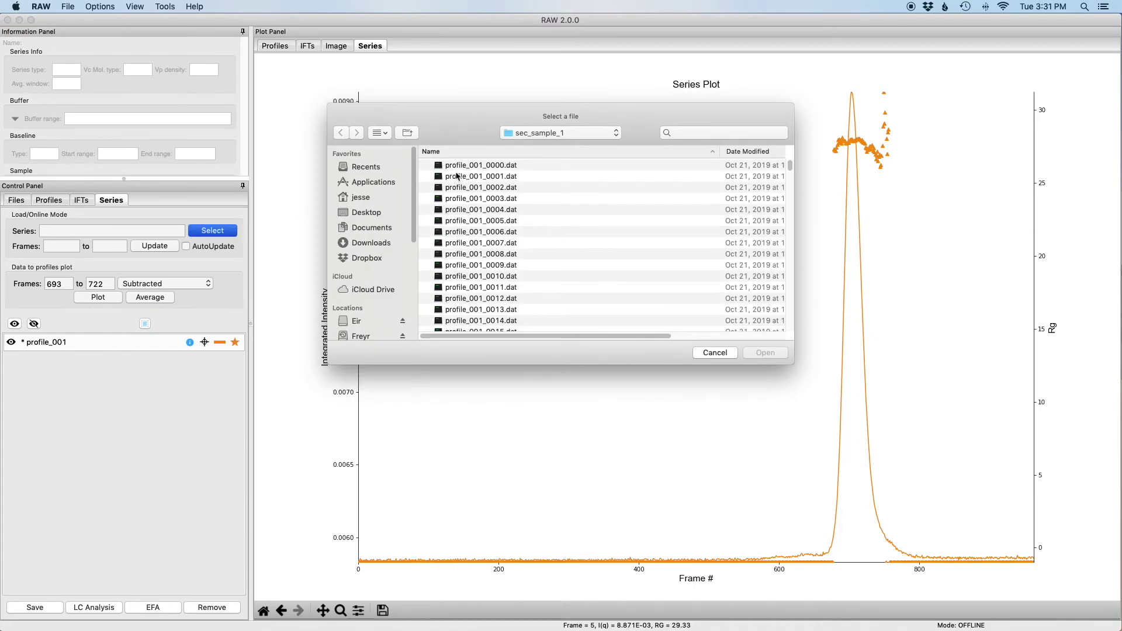
click(553, 133)
click(532, 143)
double_click(487, 199)
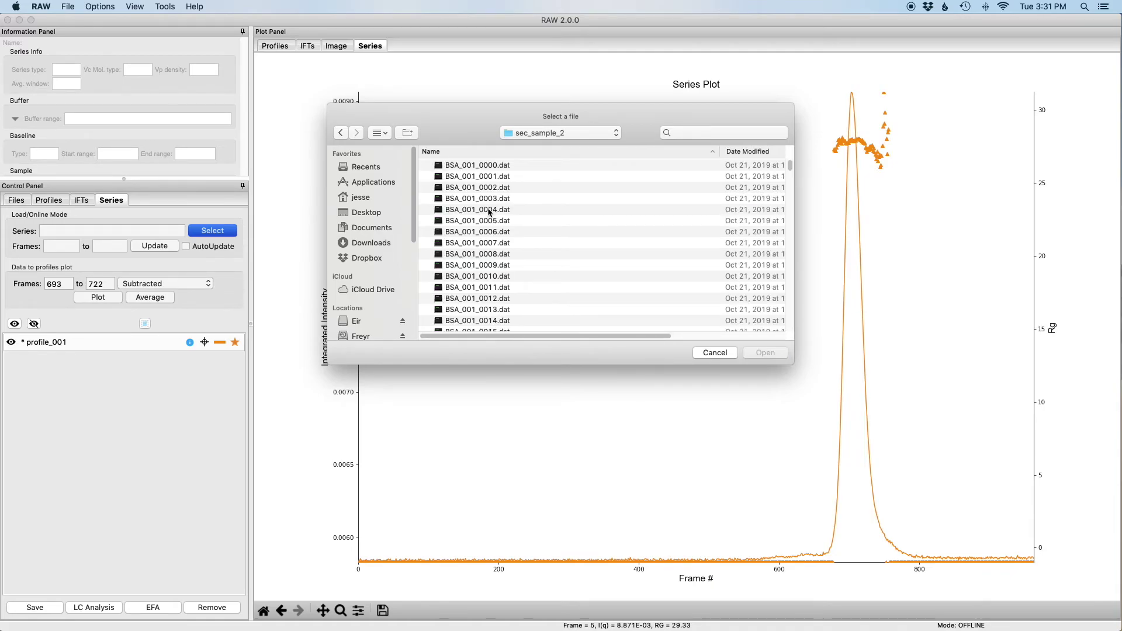
click(490, 211)
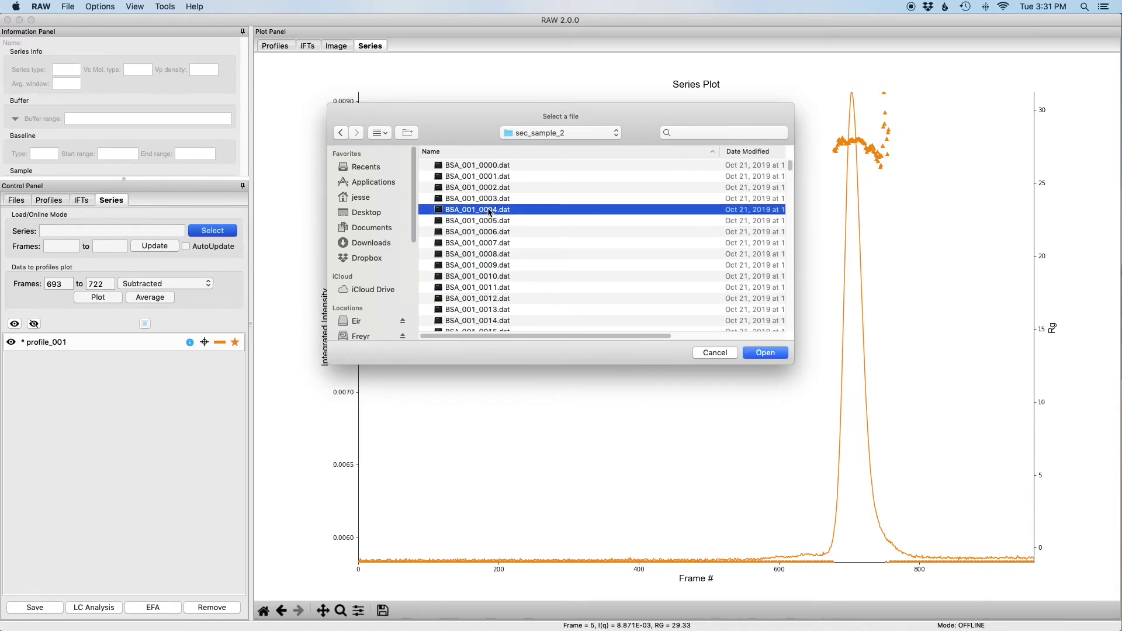
click(771, 355)
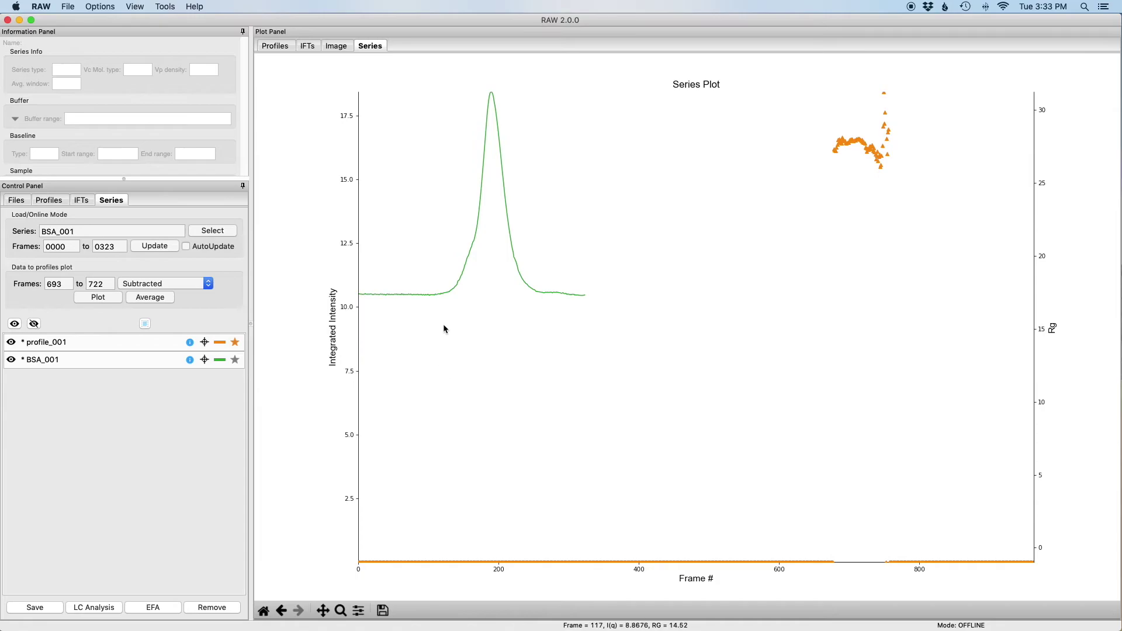
Step: Adjust the profile_001 series with a scale of 1800 and accept the change
click(67, 344)
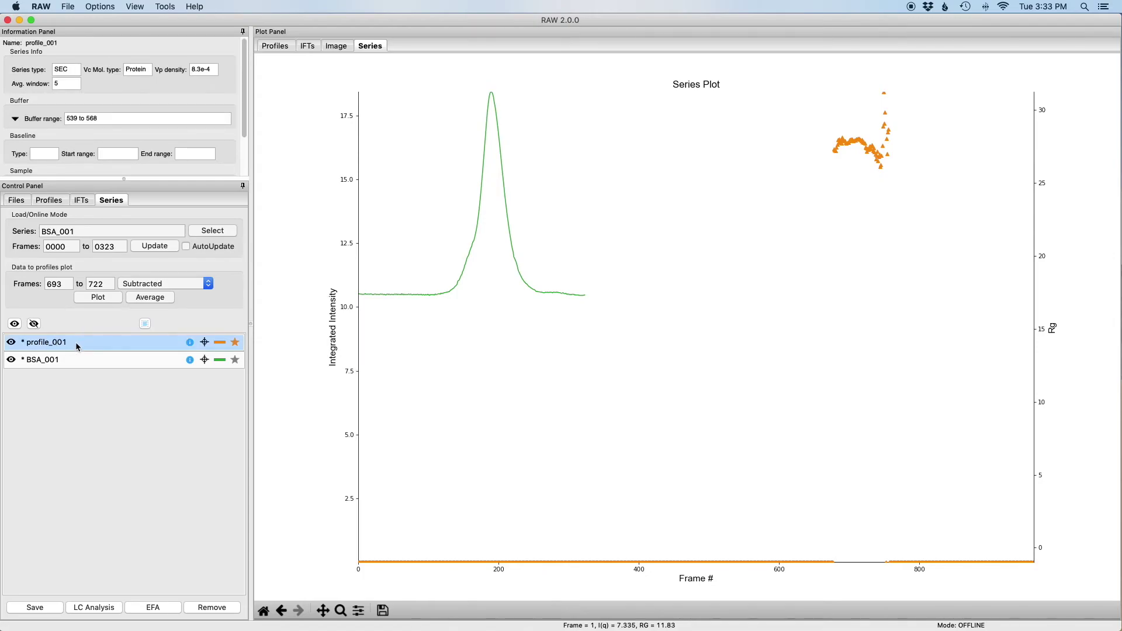
right_click(76, 342)
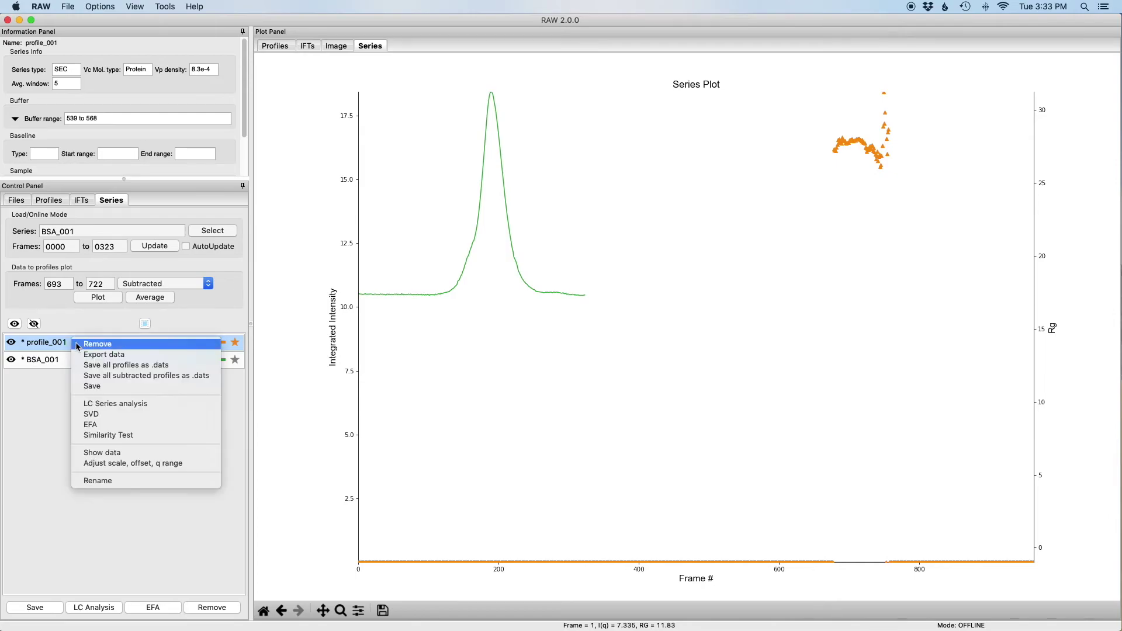
click(139, 465)
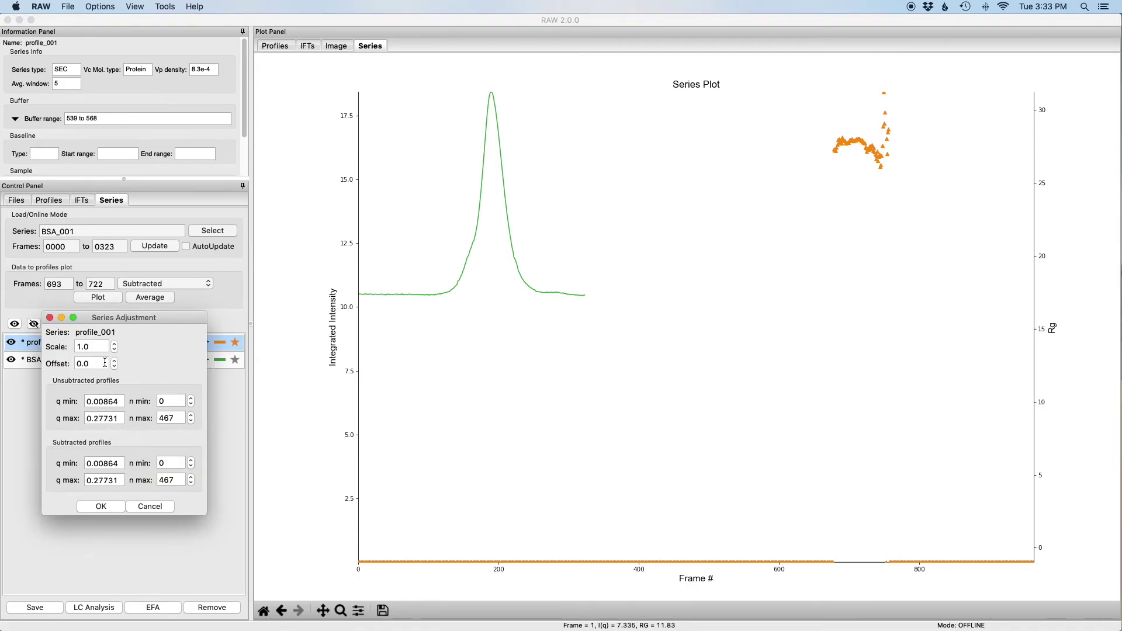
click(79, 347)
click(93, 347)
click(99, 364)
click(92, 347)
text(1800)
key(Return)
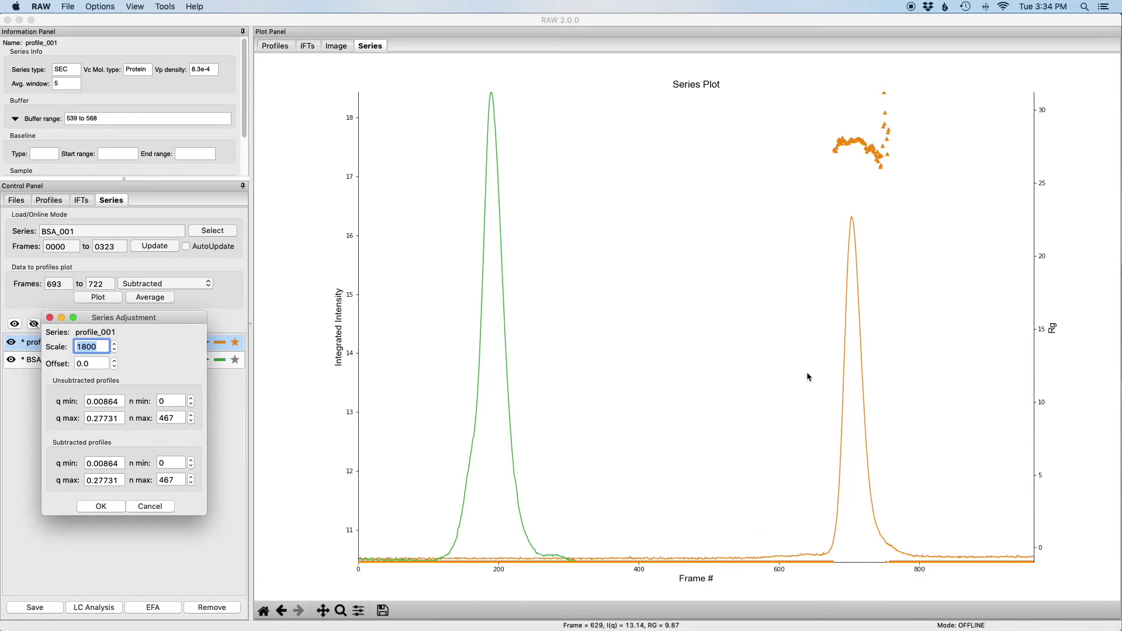
click(110, 509)
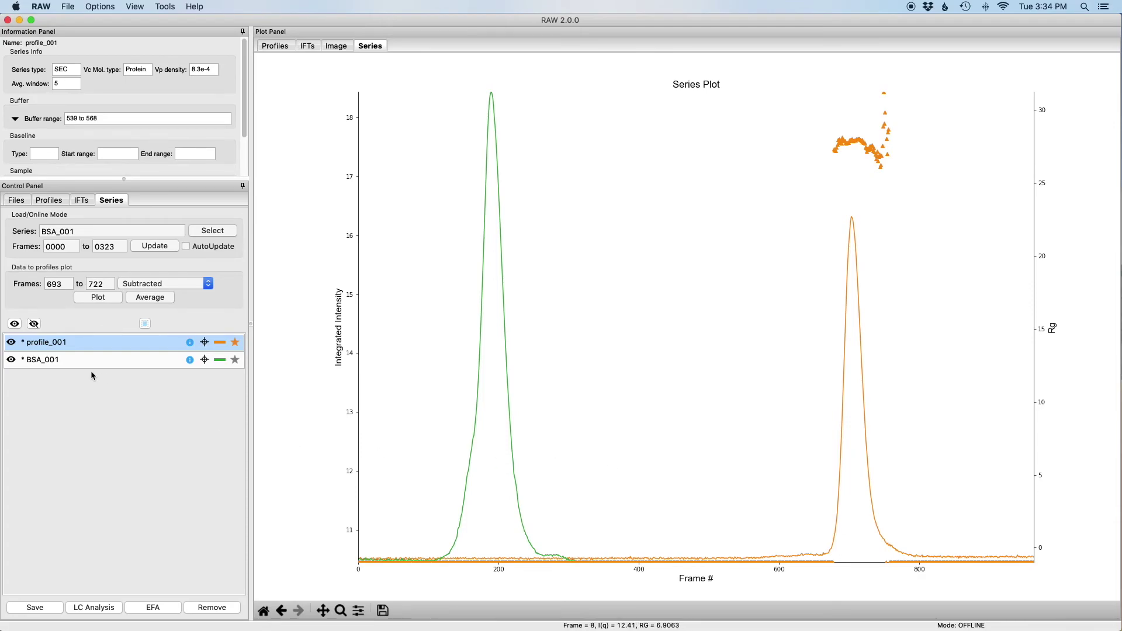
Step: Hide profile_001 in the series plot and open LC Series analysis for BSA_001
click(11, 345)
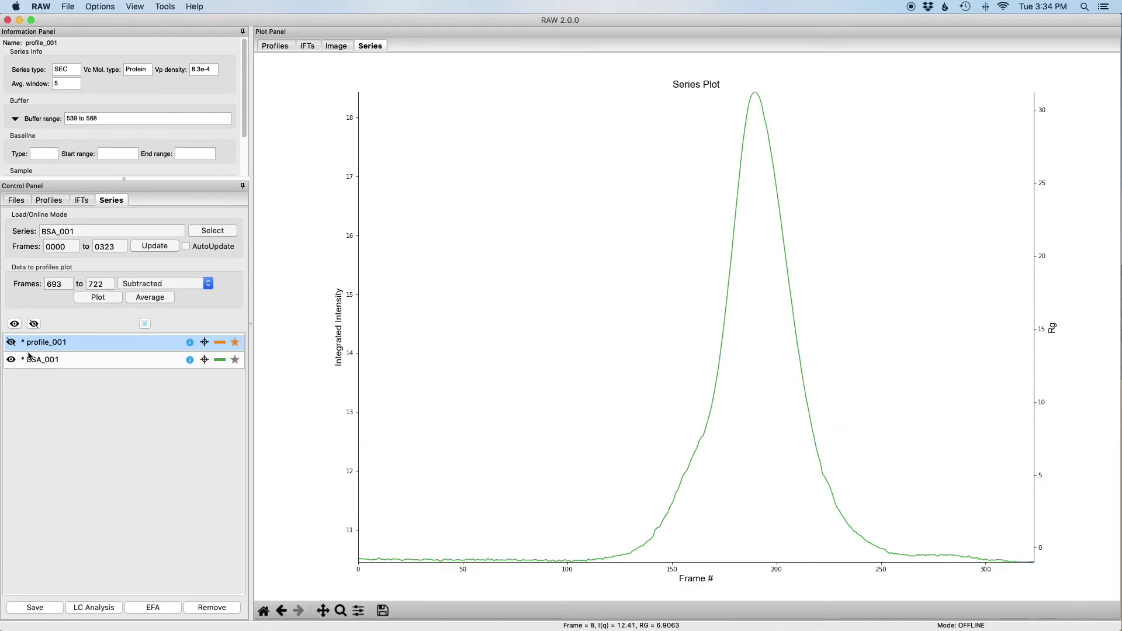
click(94, 362)
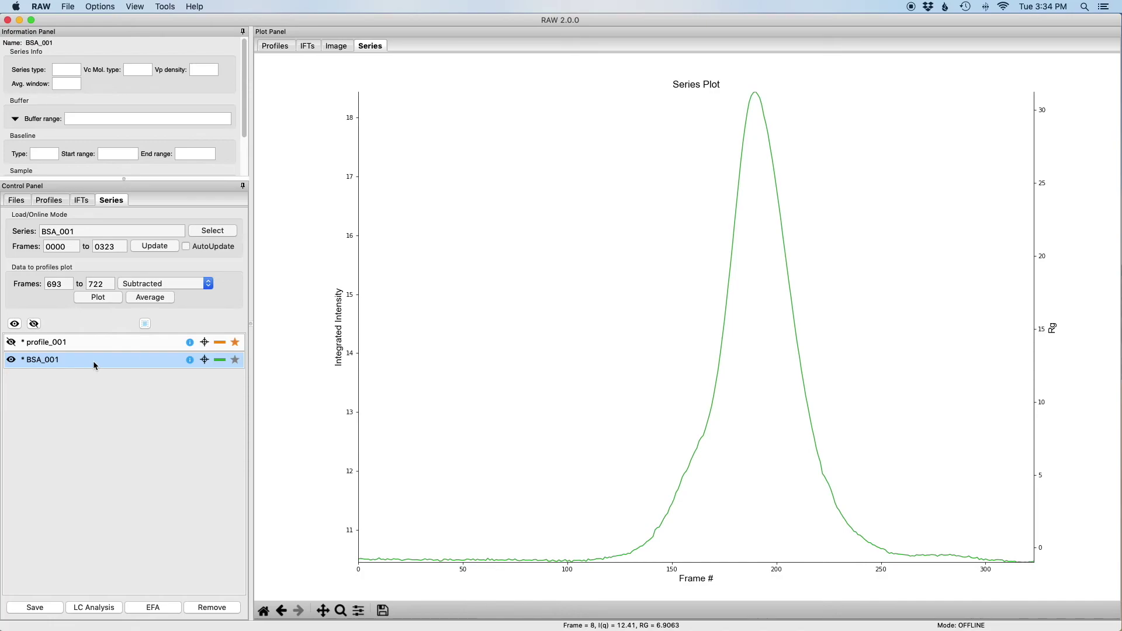
right_click(93, 360)
click(141, 411)
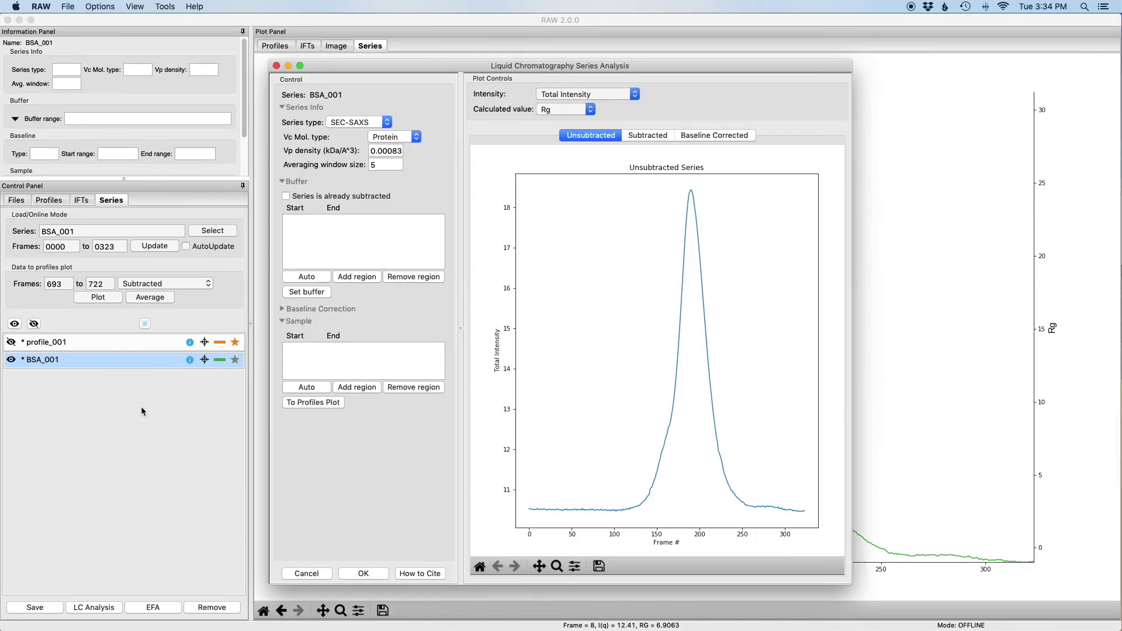
Step: Find and set the buffer region for BSA_001 automatically, then send an automatically chosen sample region to the profiles plot
click(319, 278)
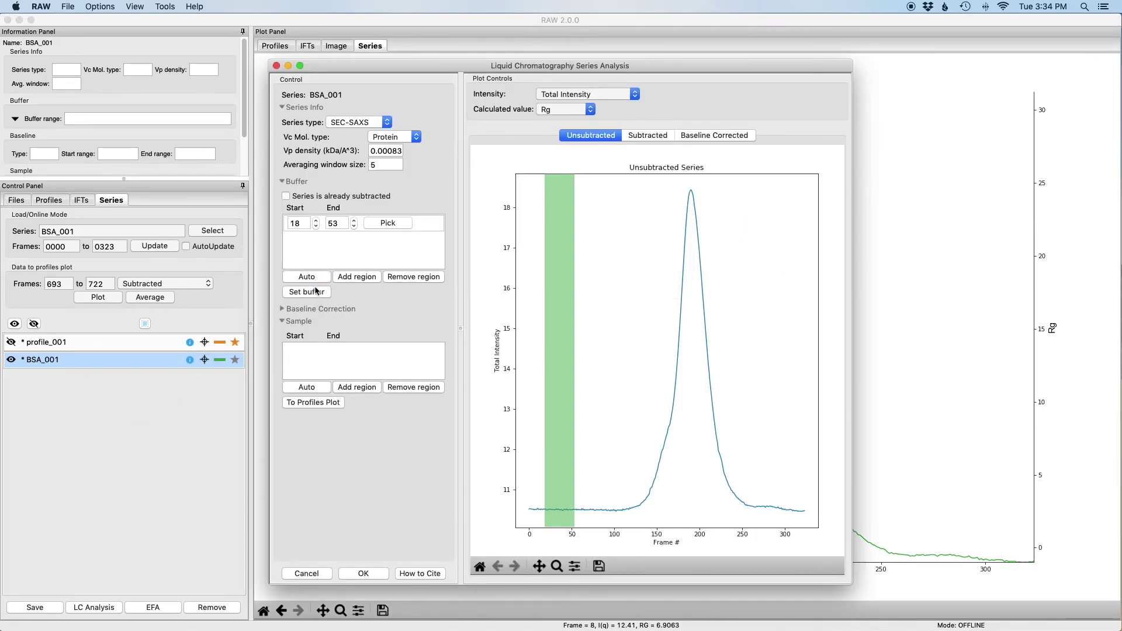
click(310, 293)
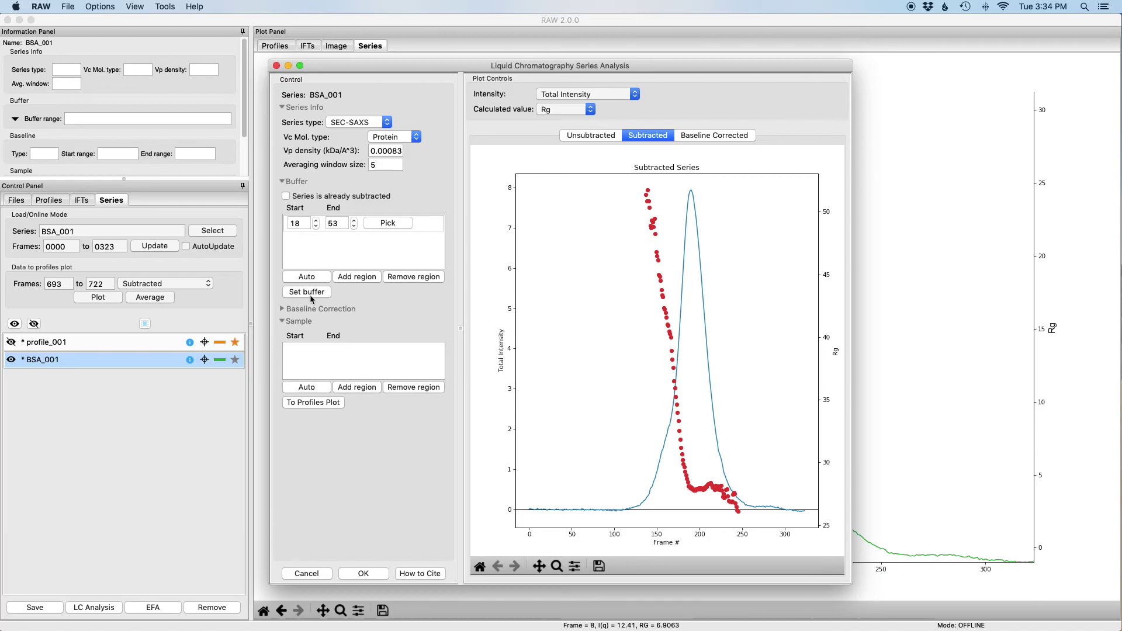
click(315, 388)
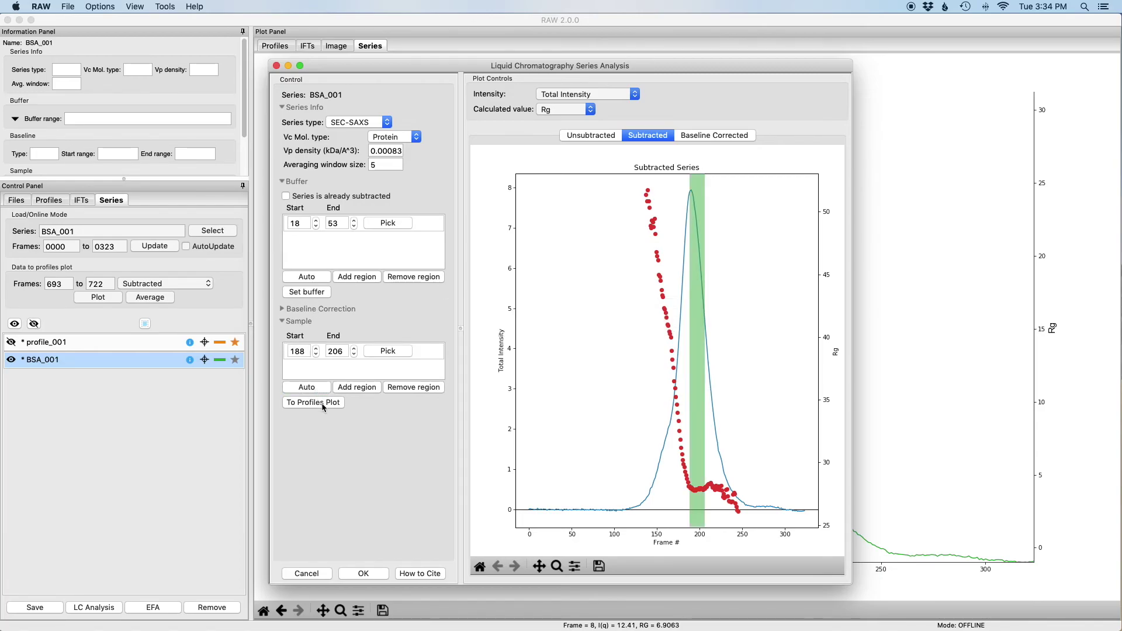
click(322, 403)
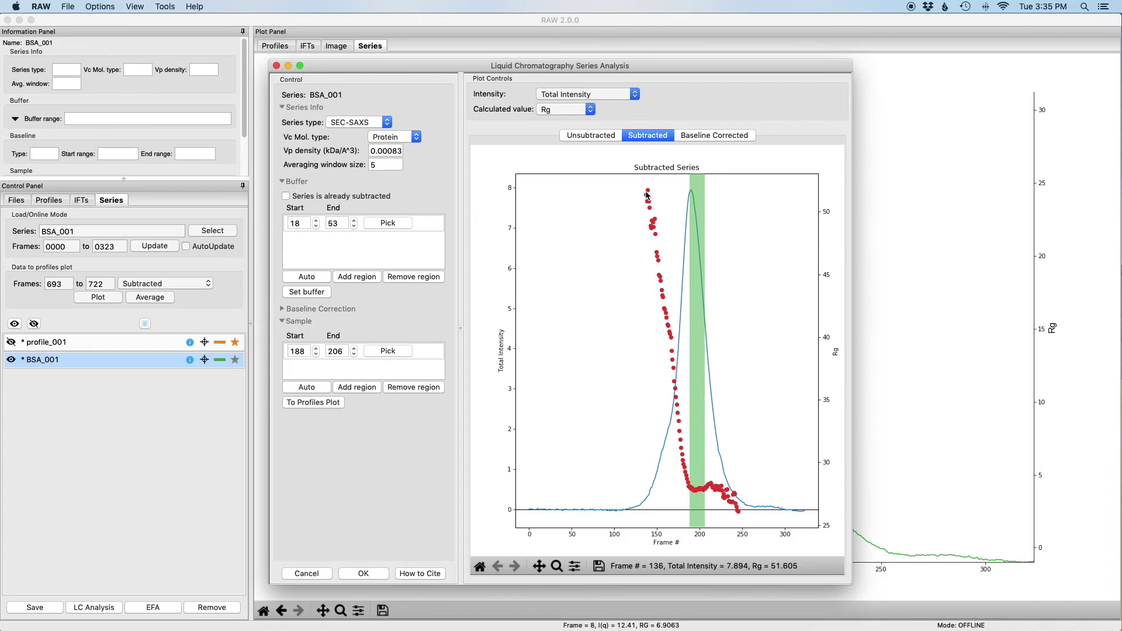
Step: Examine MW (Vc) across the subtracted BSA_001 peak, switch the calculated value back to Rg, and accept the series analysis
click(590, 110)
click(583, 121)
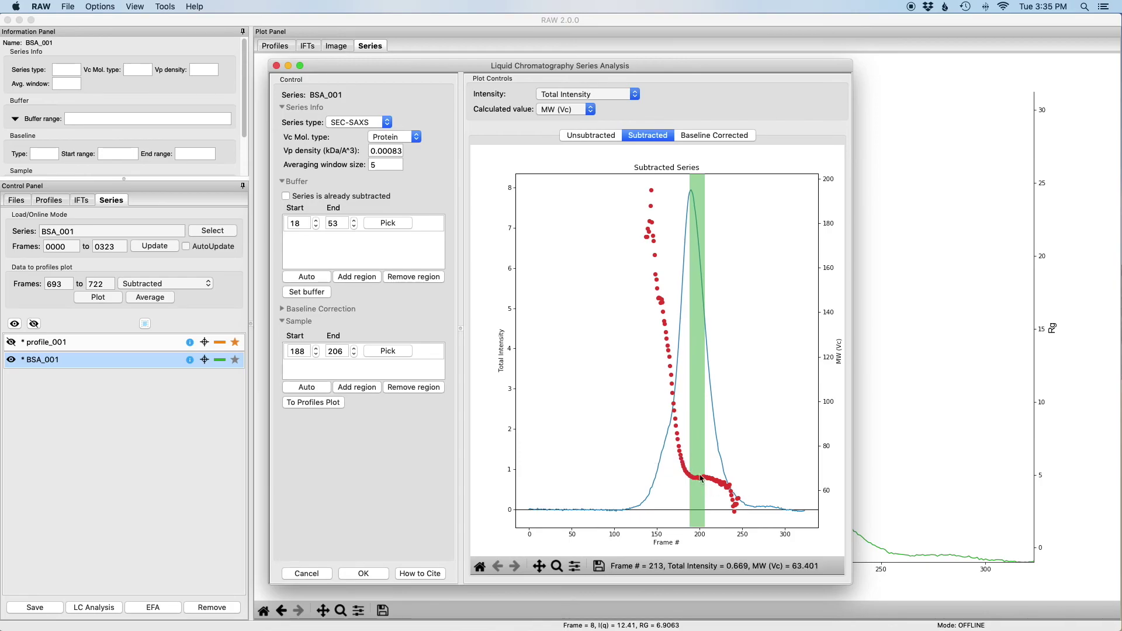
click(594, 110)
click(576, 95)
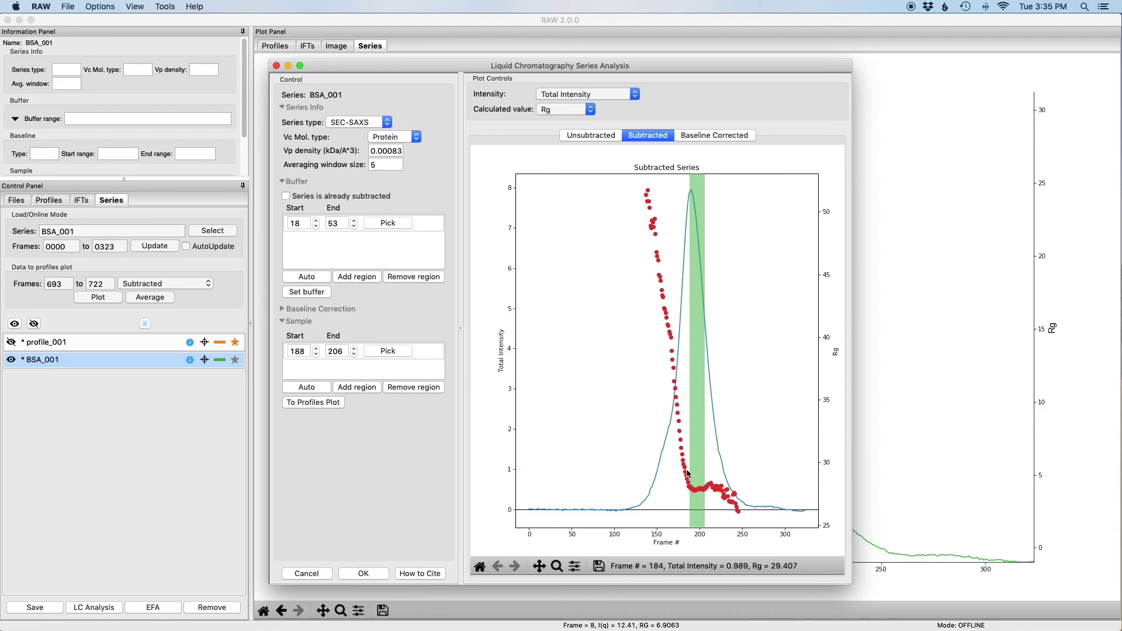
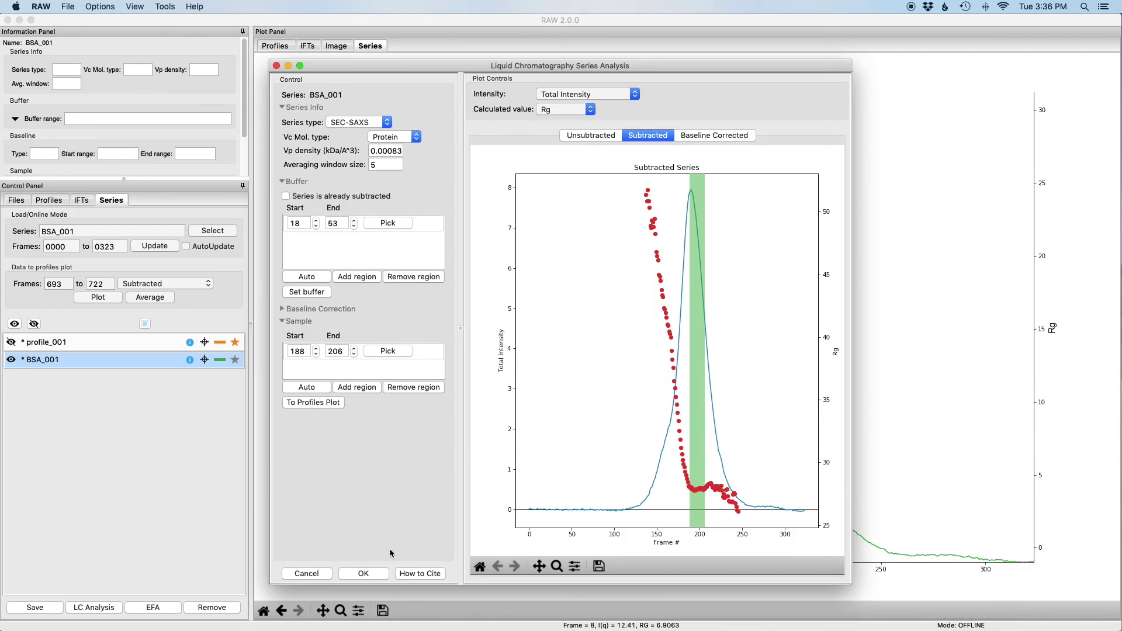
click(363, 573)
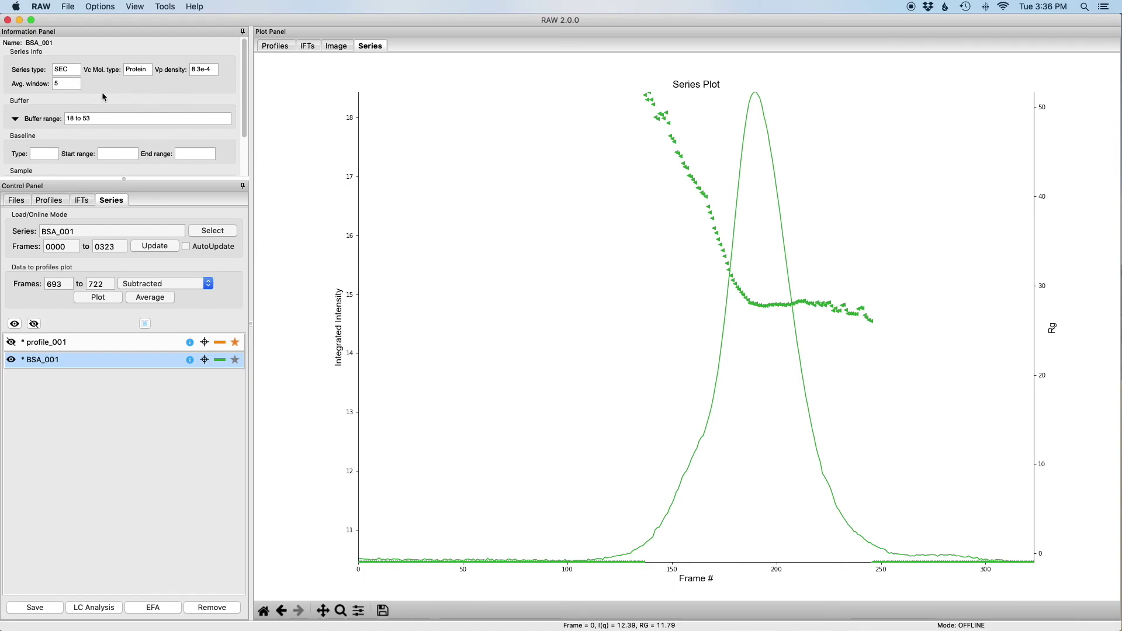
Step: Compare the recorded series information of profile_001 and BSA_001, including the buffer and sample ranges
click(52, 346)
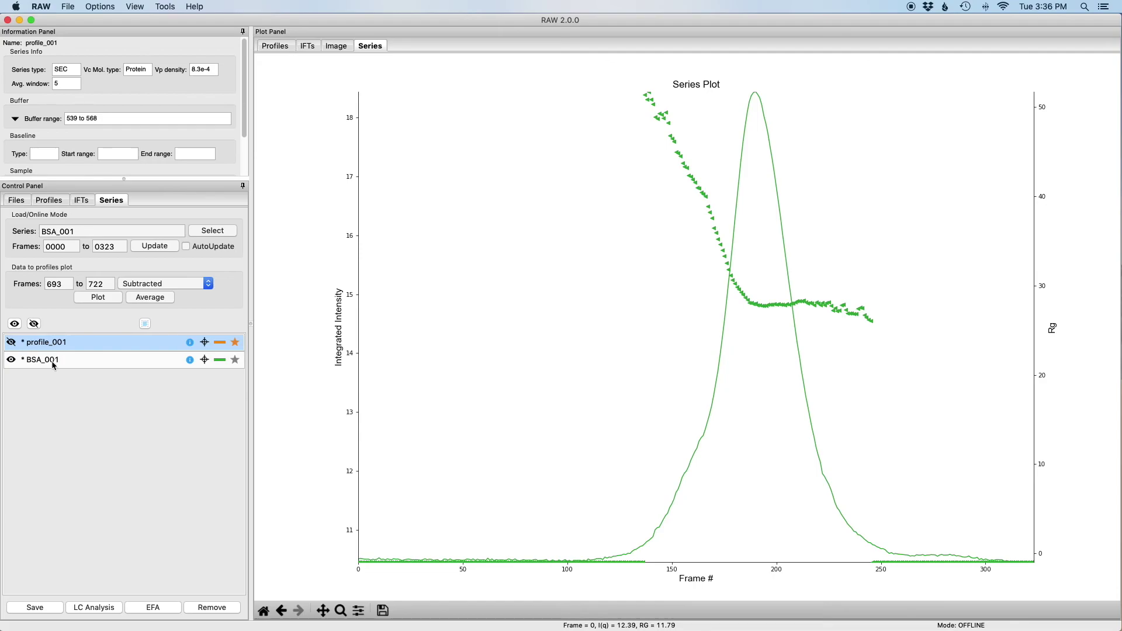
click(53, 361)
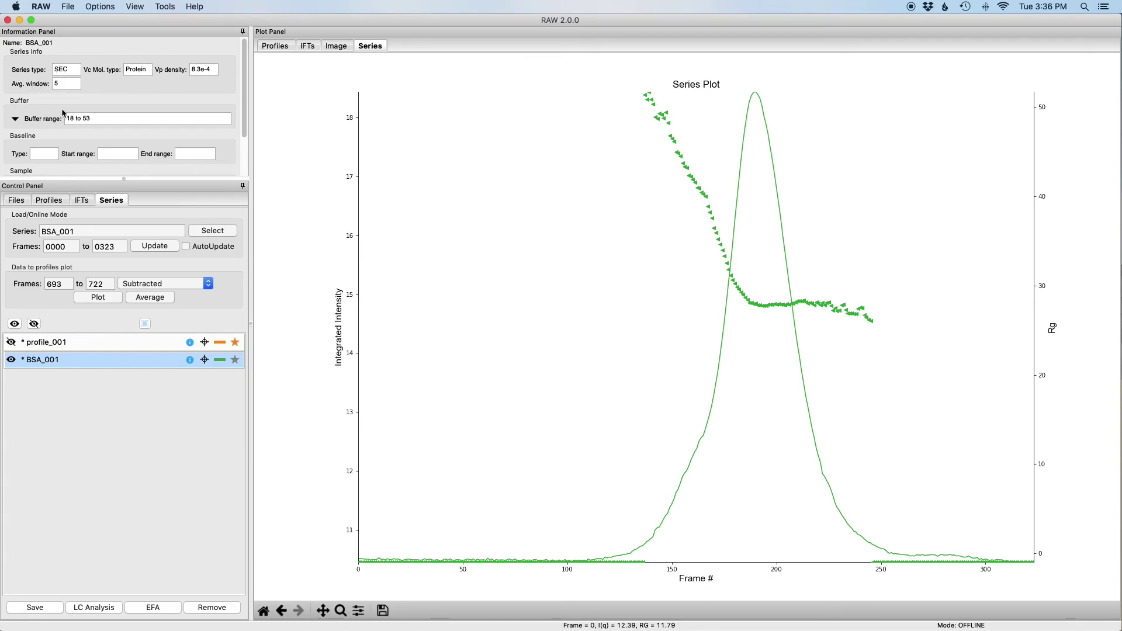
scroll(64, 113, down, 3)
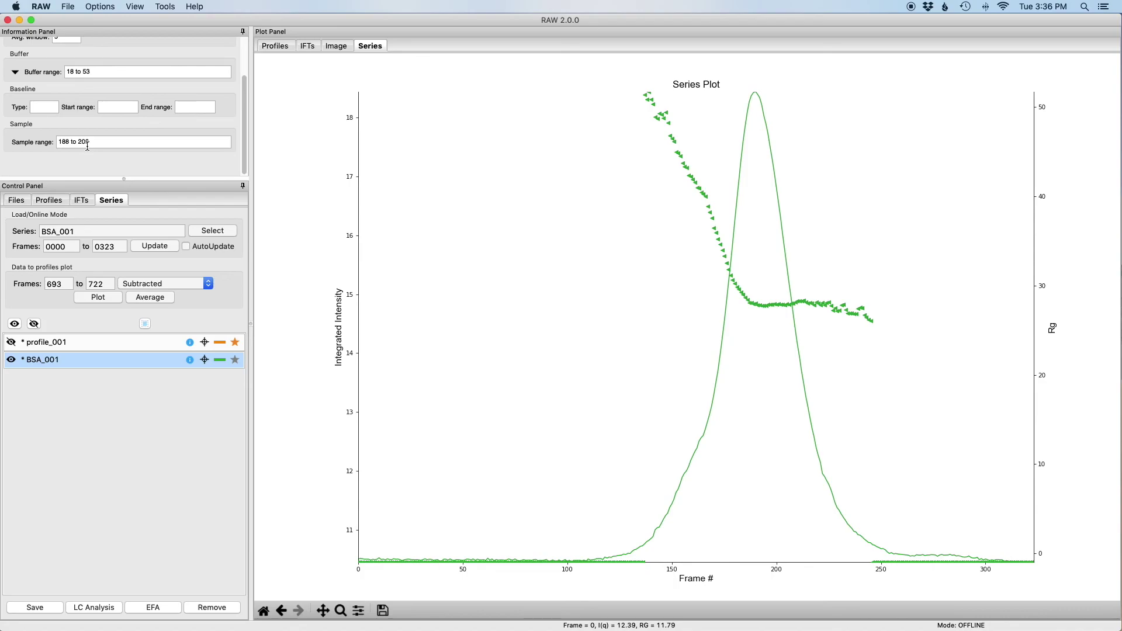
scroll(87, 146, up, 3)
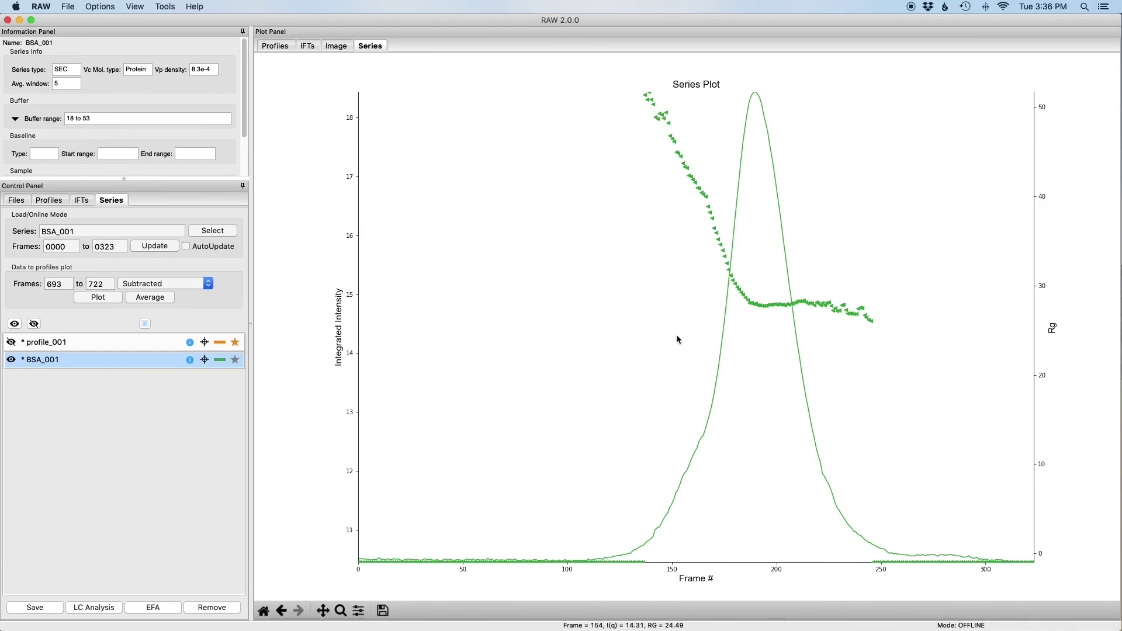
Step: Export the BSA_001 series data to the sec_data folder as BSA_sec_intensity.csv
right_click(110, 359)
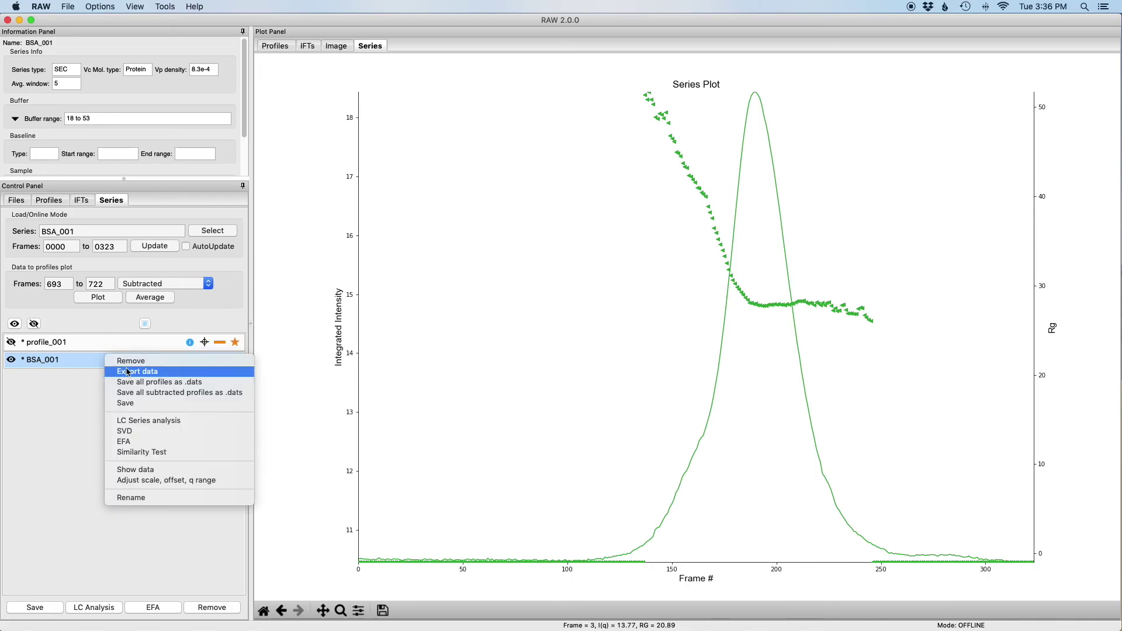
click(158, 374)
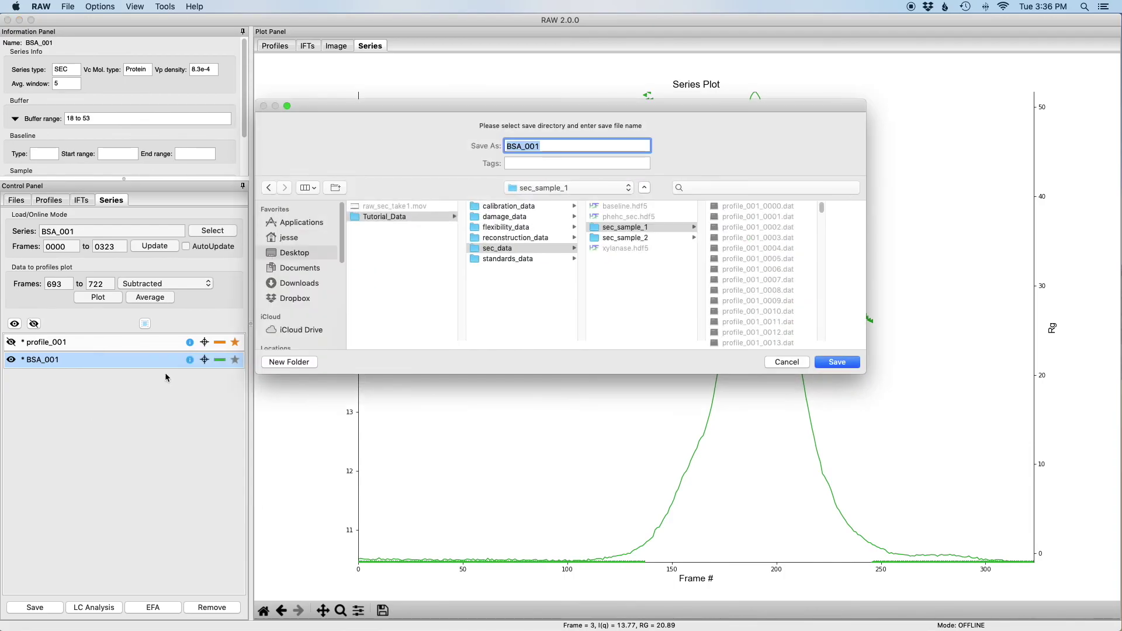
click(549, 251)
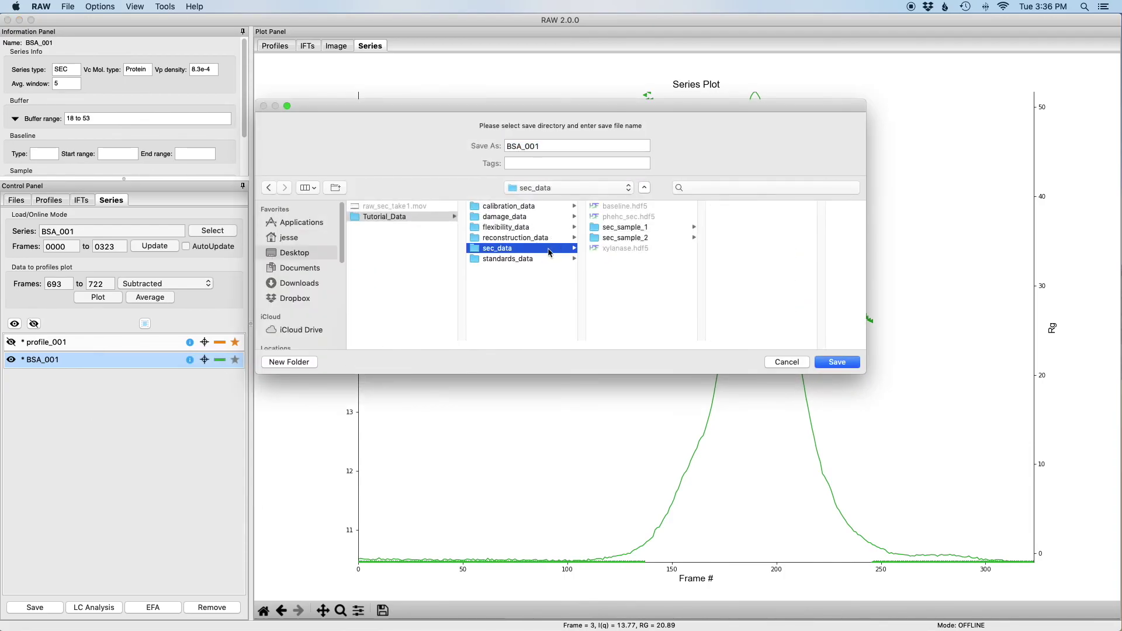
click(558, 145)
key(BackSpace)
text(sec_)
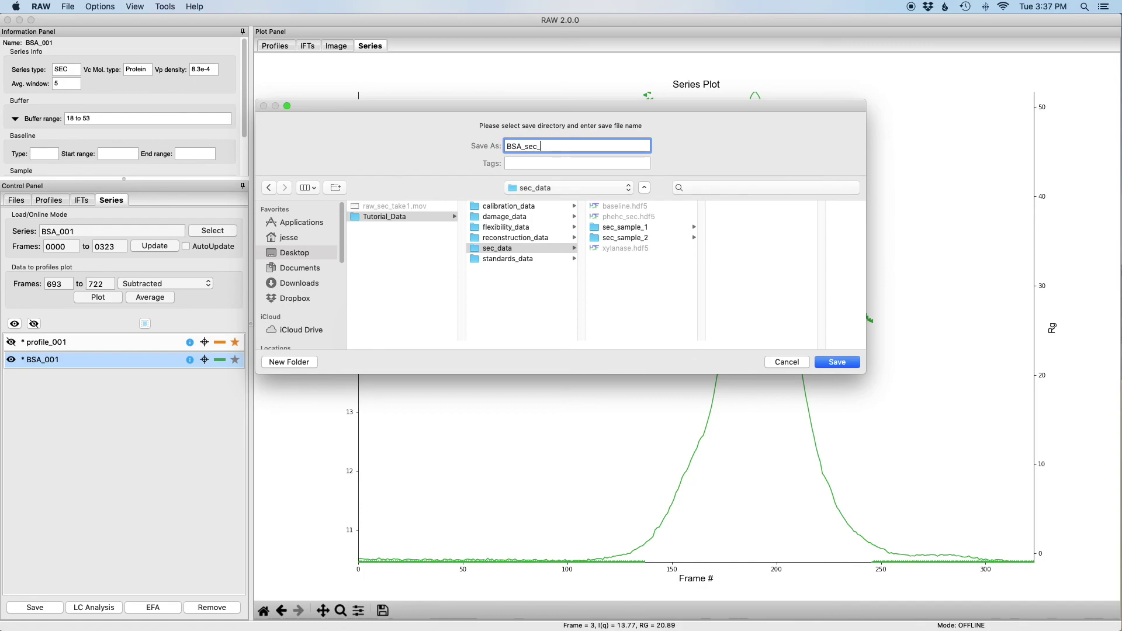
text(ensity.csv)
key(Return)
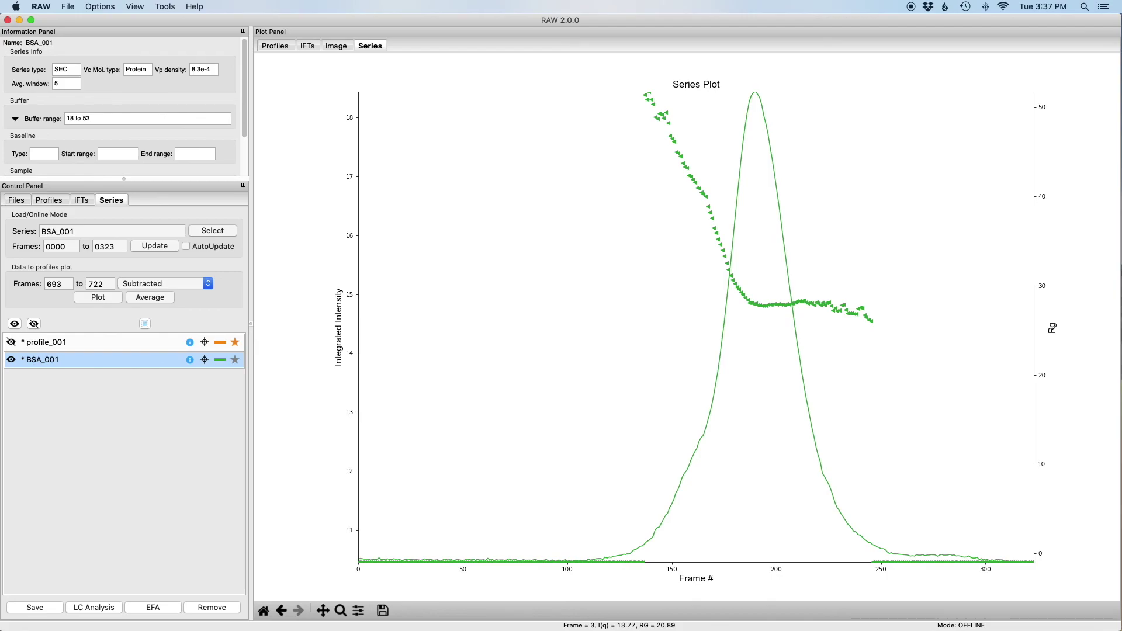
Step: Switch to Finder, open the exported BSA_sec_intensity.csv in Excel, and widen the Subtracted_Integrated_Intensity column
key(super+Tab)
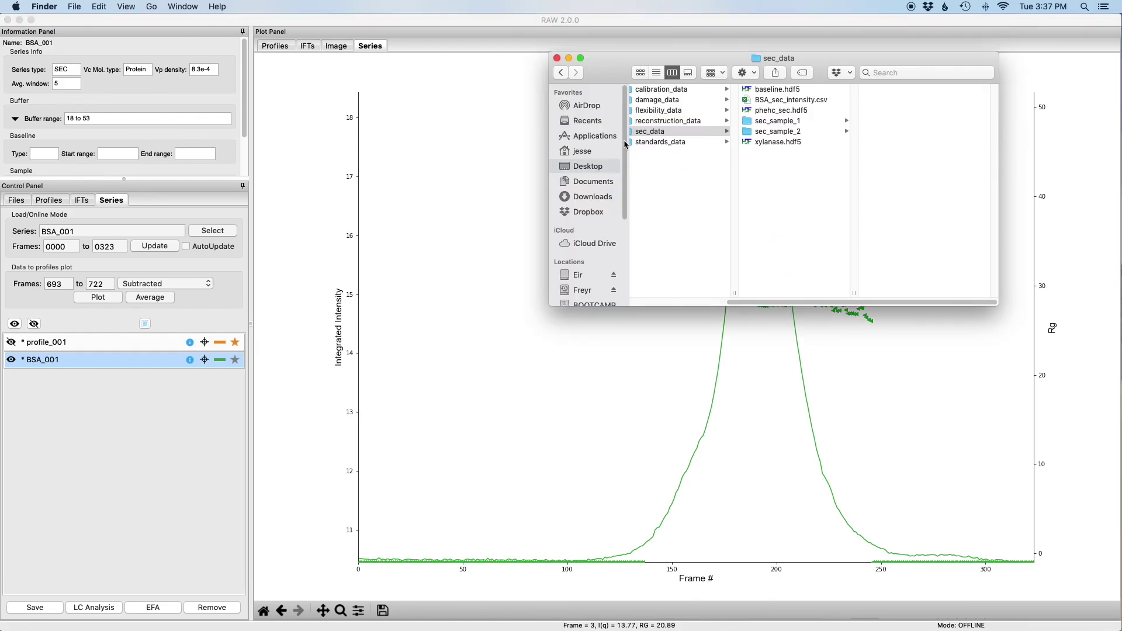
double_click(799, 103)
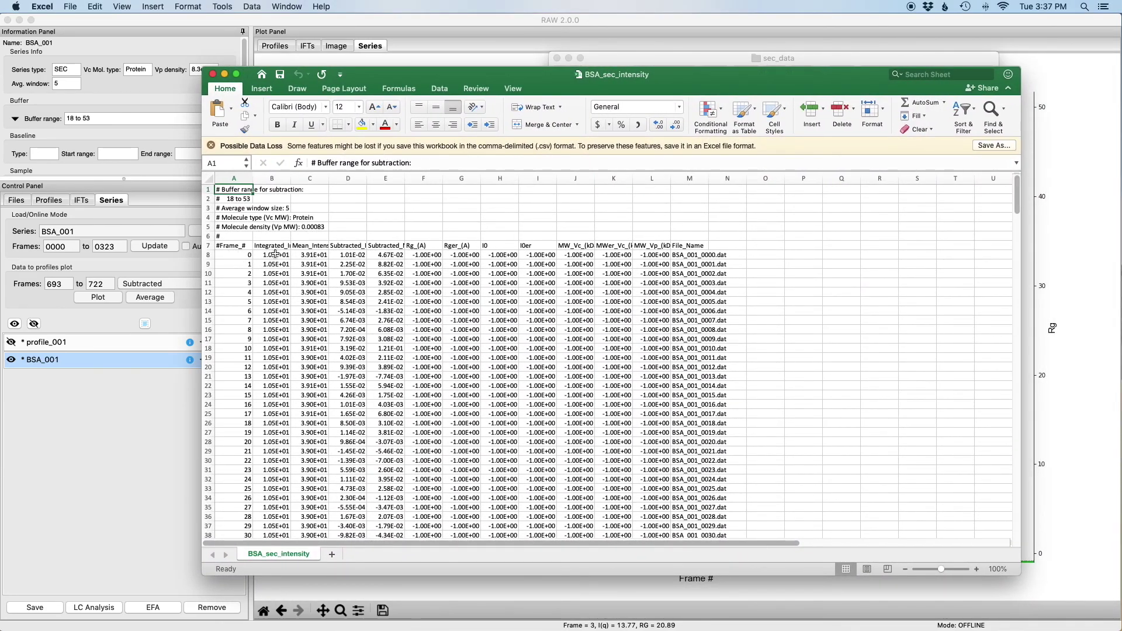
click(348, 247)
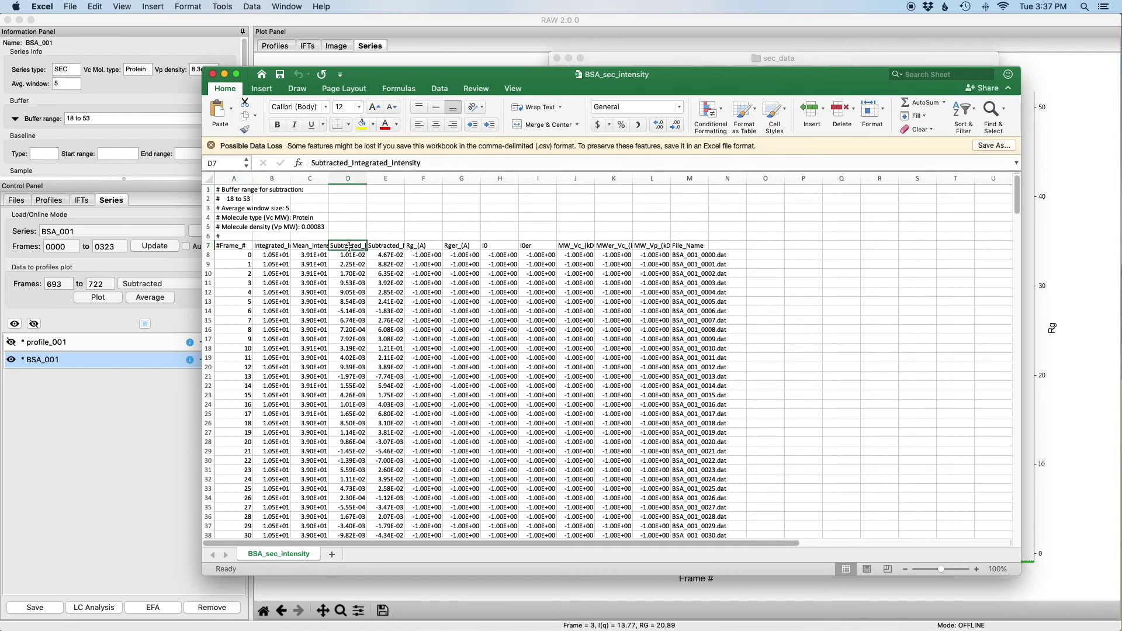
drag(367, 183, 396, 183)
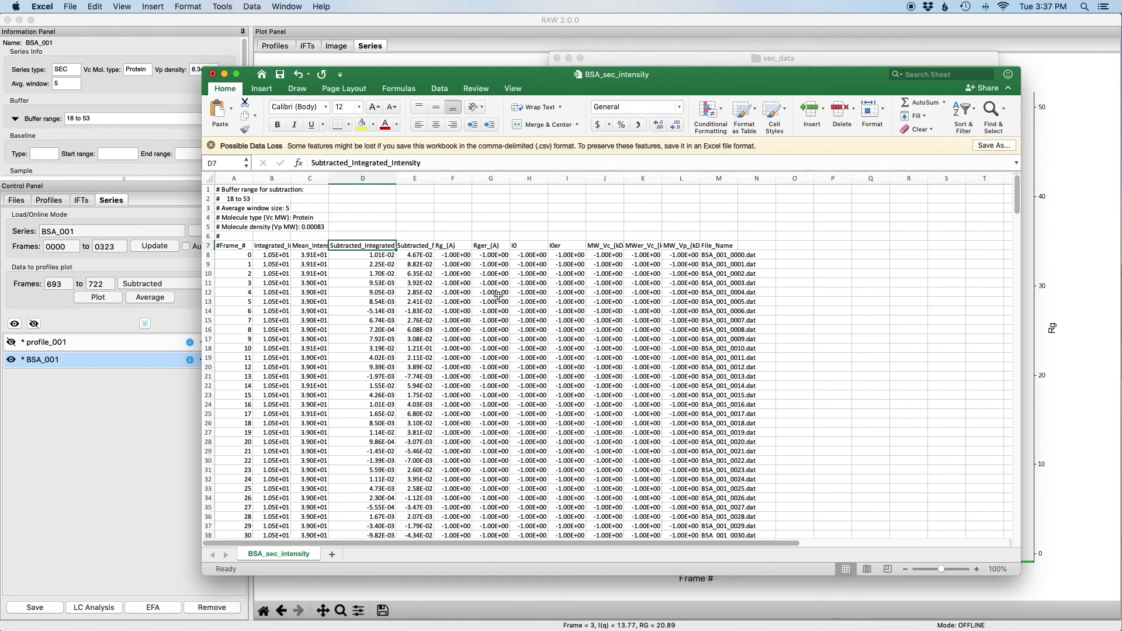
Step: Examine the per-frame Rg and MW values across the peak in the exported sheet, then close it without saving and return to RAW
scroll(498, 298, down, 20)
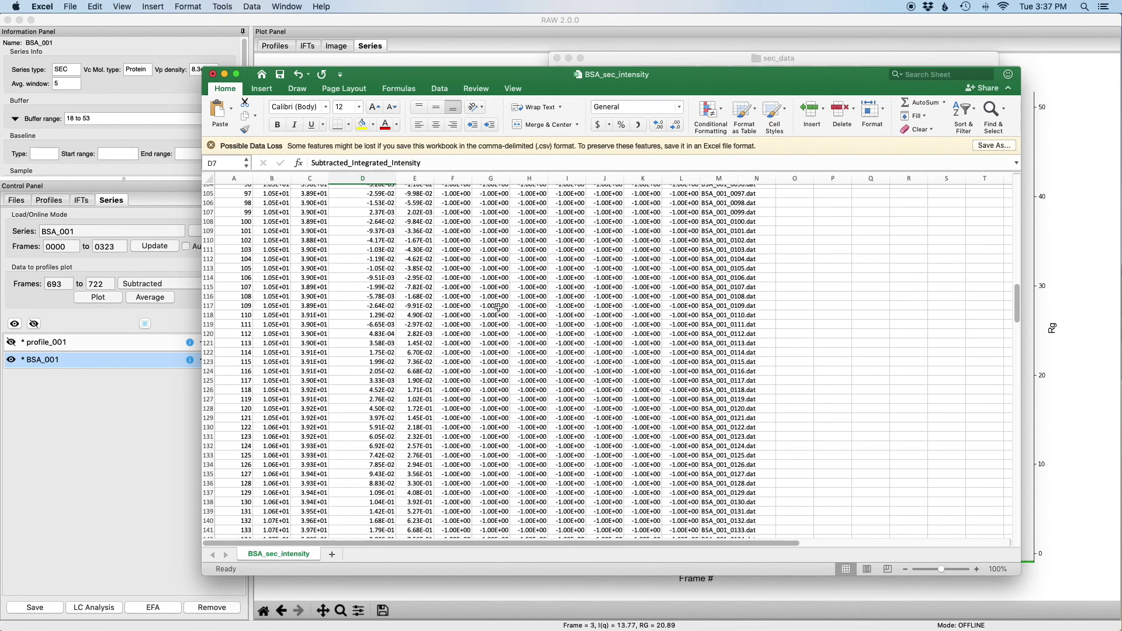
scroll(499, 307, down, 10)
click(499, 286)
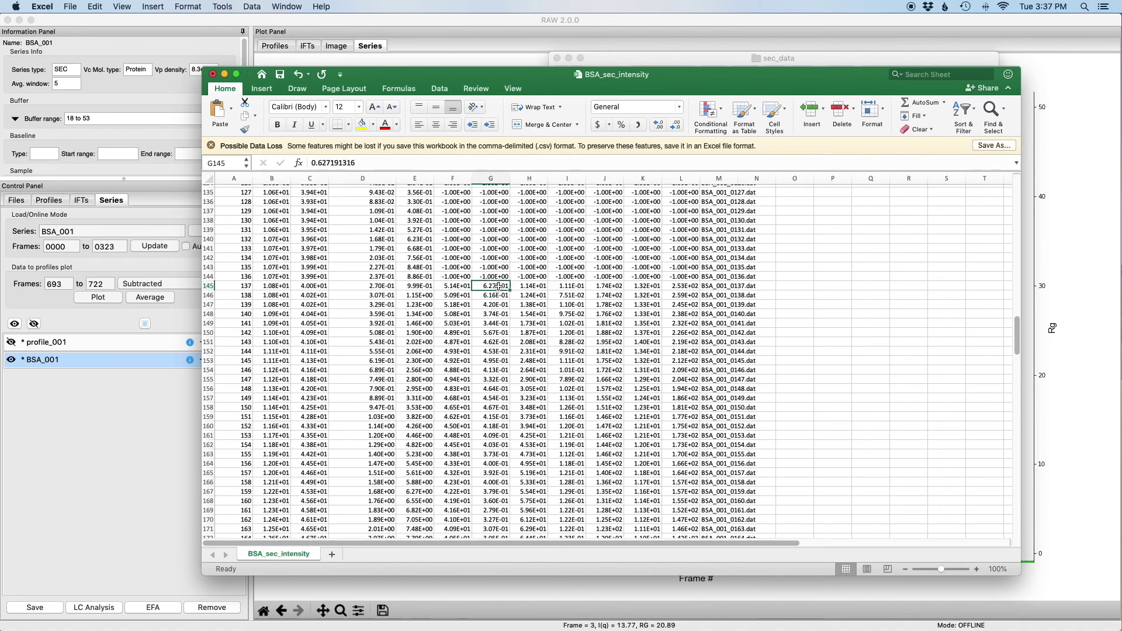
click(459, 287)
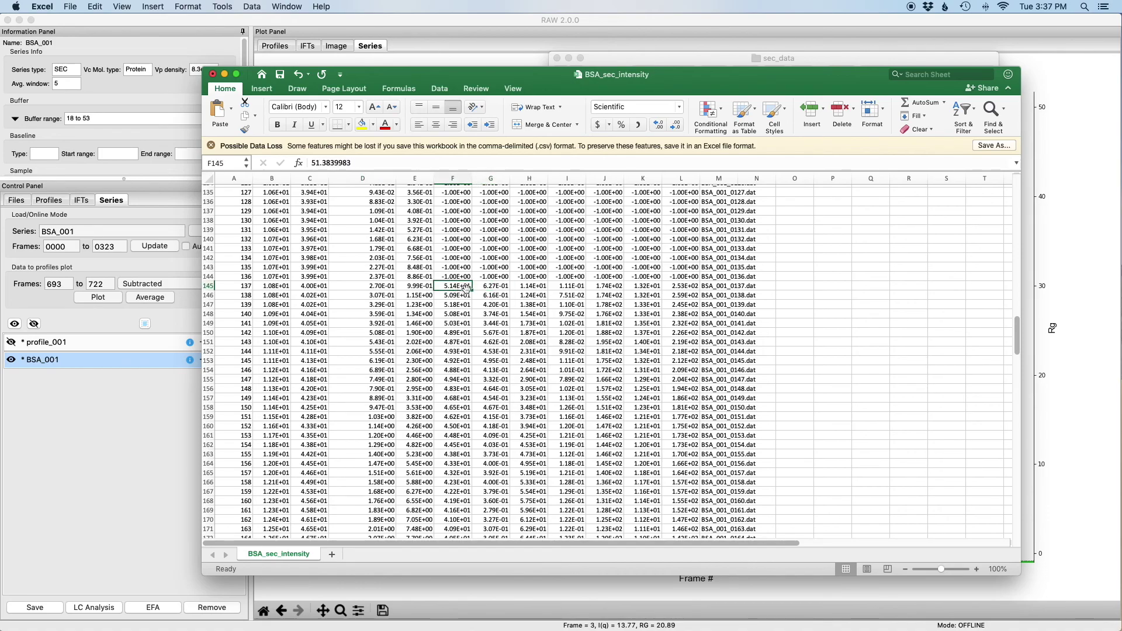
click(457, 464)
scroll(447, 453, down, 13)
scroll(447, 453, up, 20)
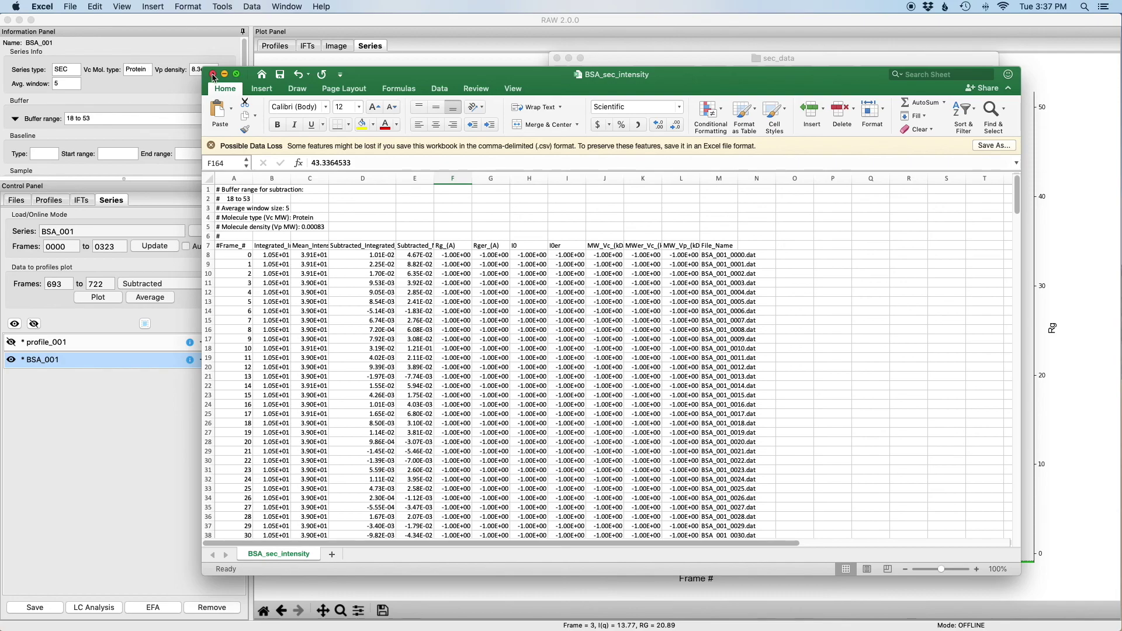
click(214, 75)
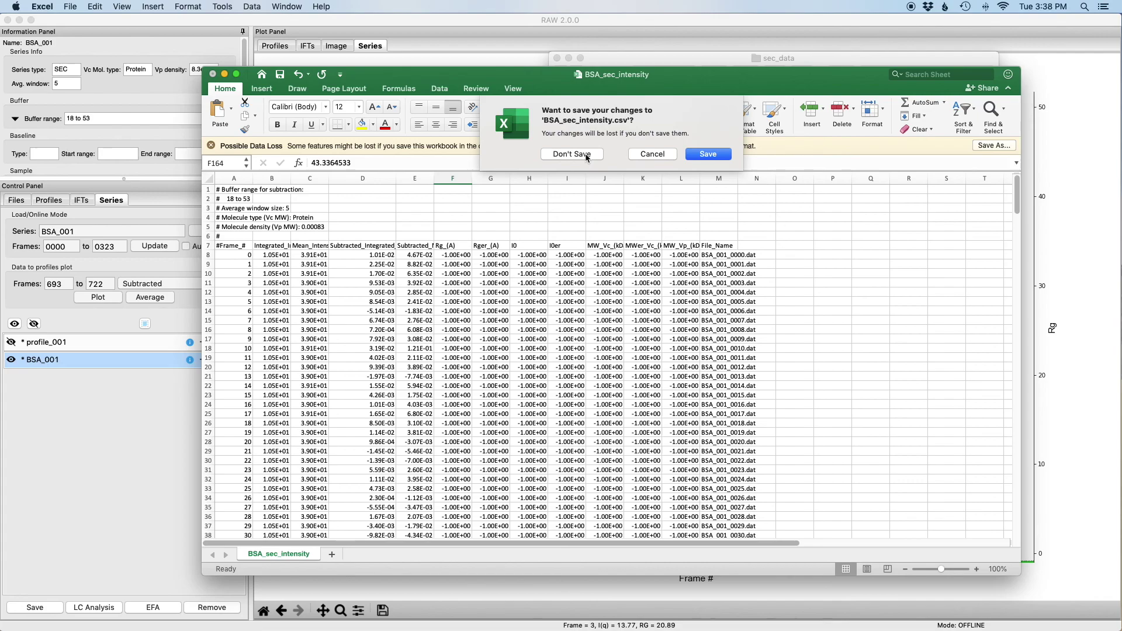
click(572, 154)
click(486, 152)
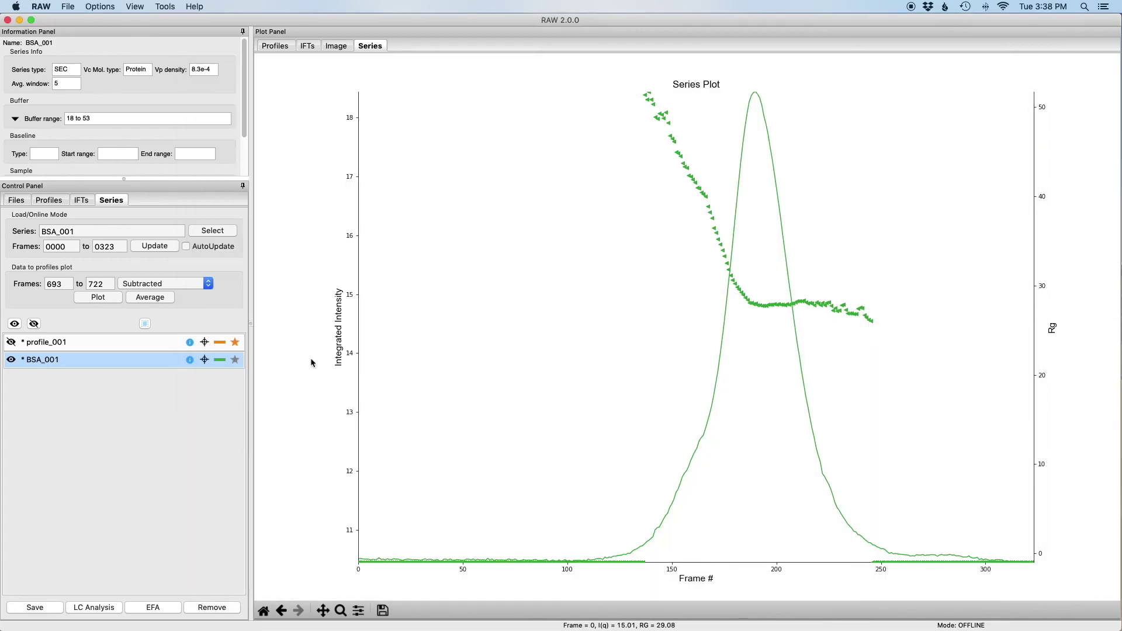
Step: Save both the profile_001 and BSA_001 series into the sec_data folder
super+click(93, 342)
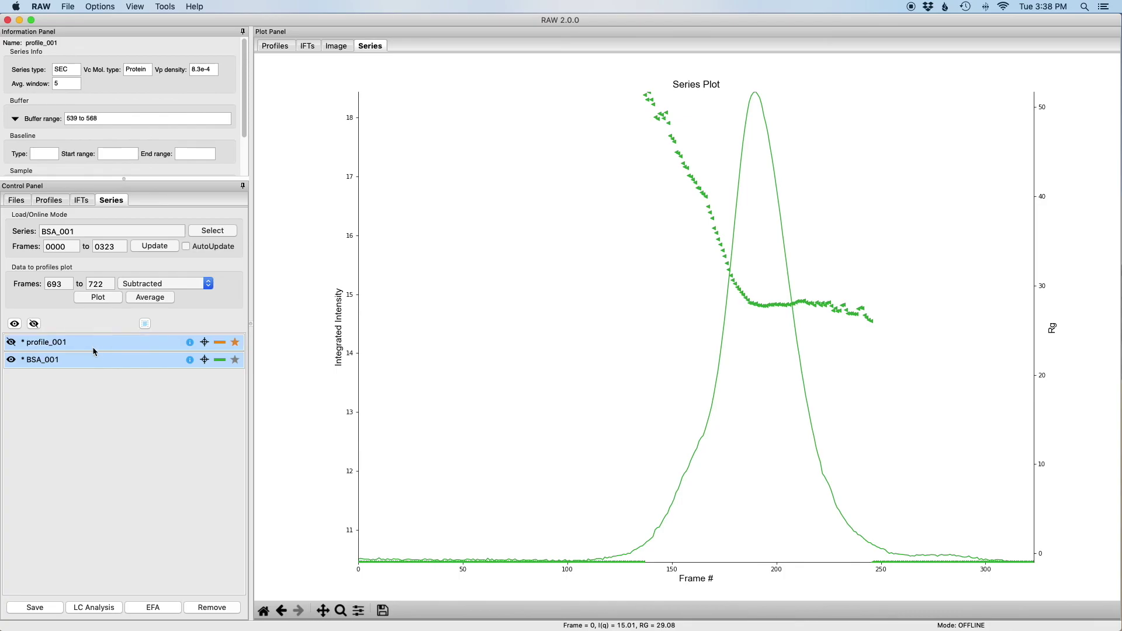
click(33, 611)
click(623, 132)
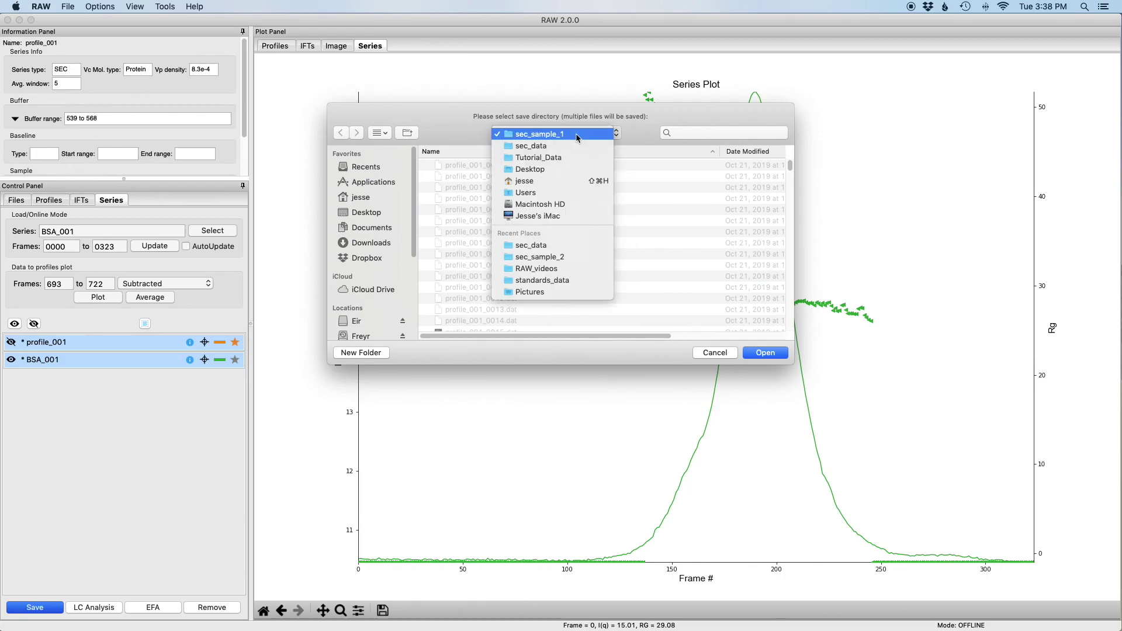
click(571, 147)
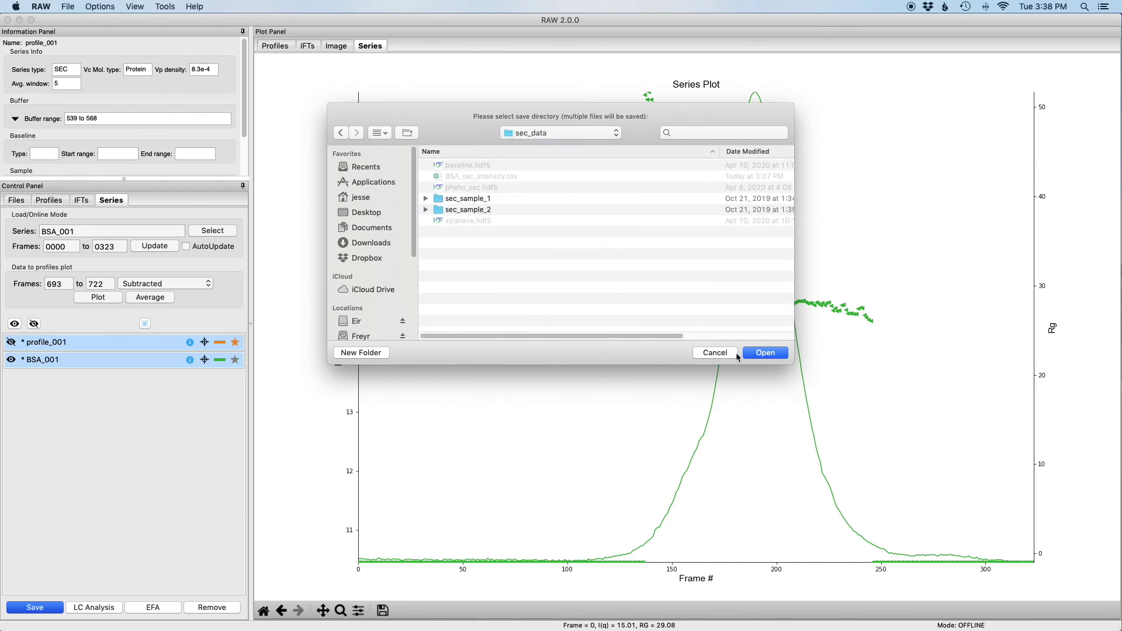
click(770, 352)
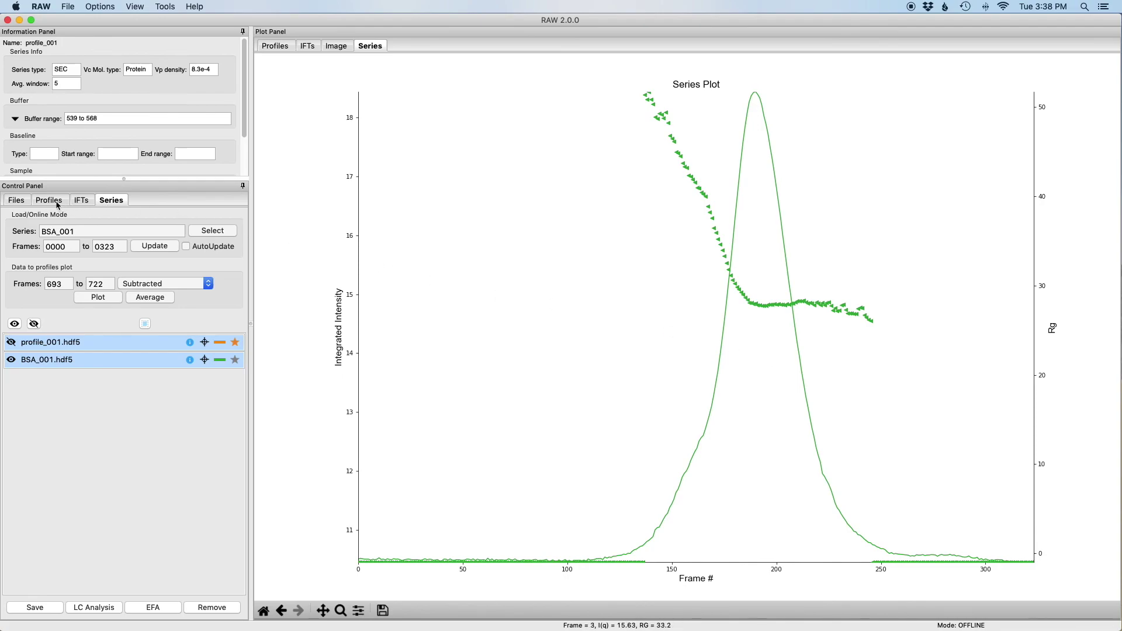
Step: Remove both series from the series list and load the saved BSA_001.hdf5 file from the sec_data folder
click(219, 608)
click(18, 201)
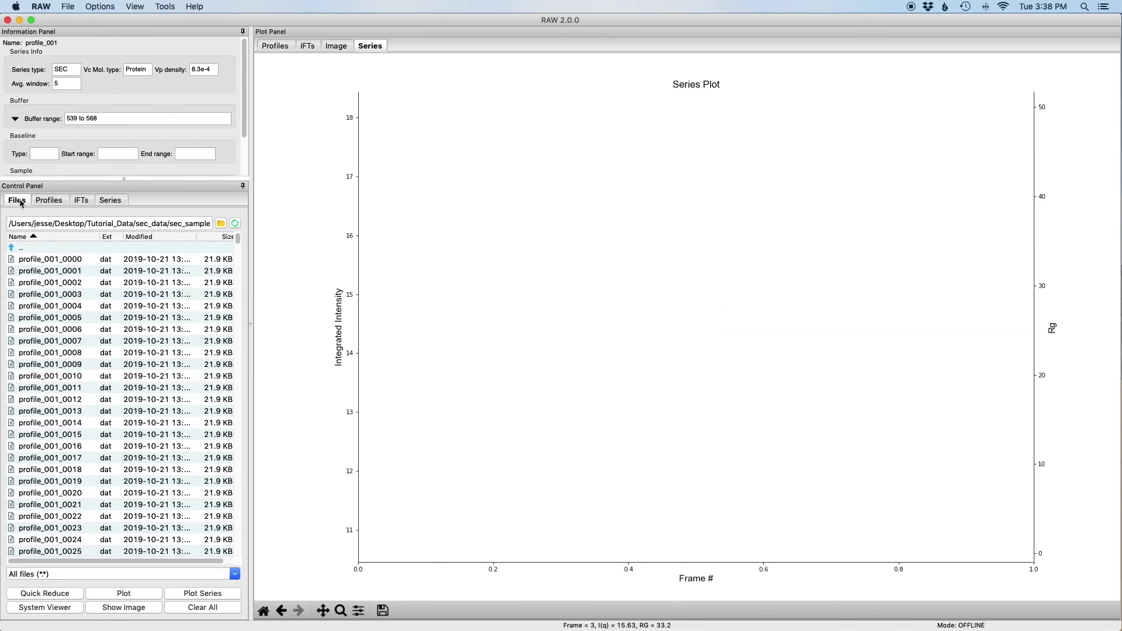
click(31, 249)
double_click(31, 248)
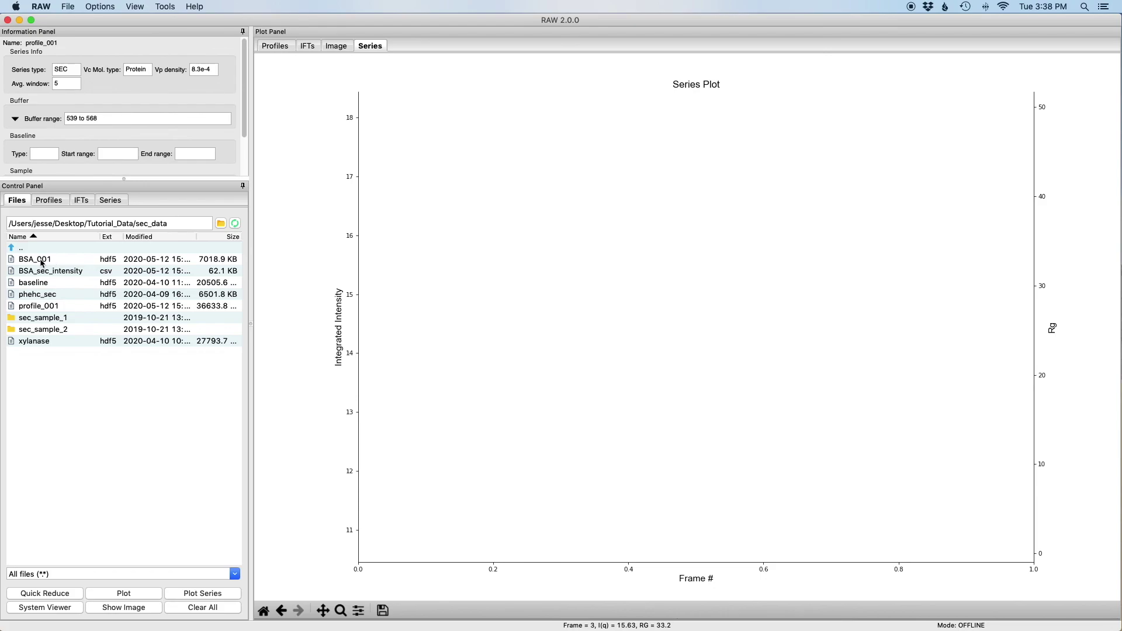
click(43, 260)
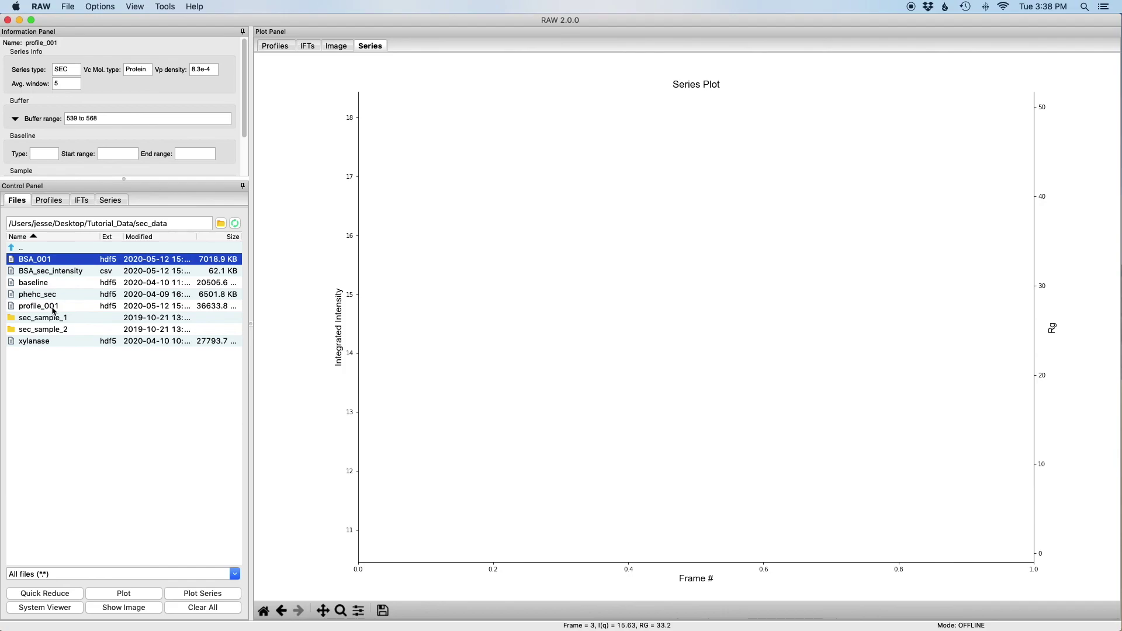
double_click(50, 263)
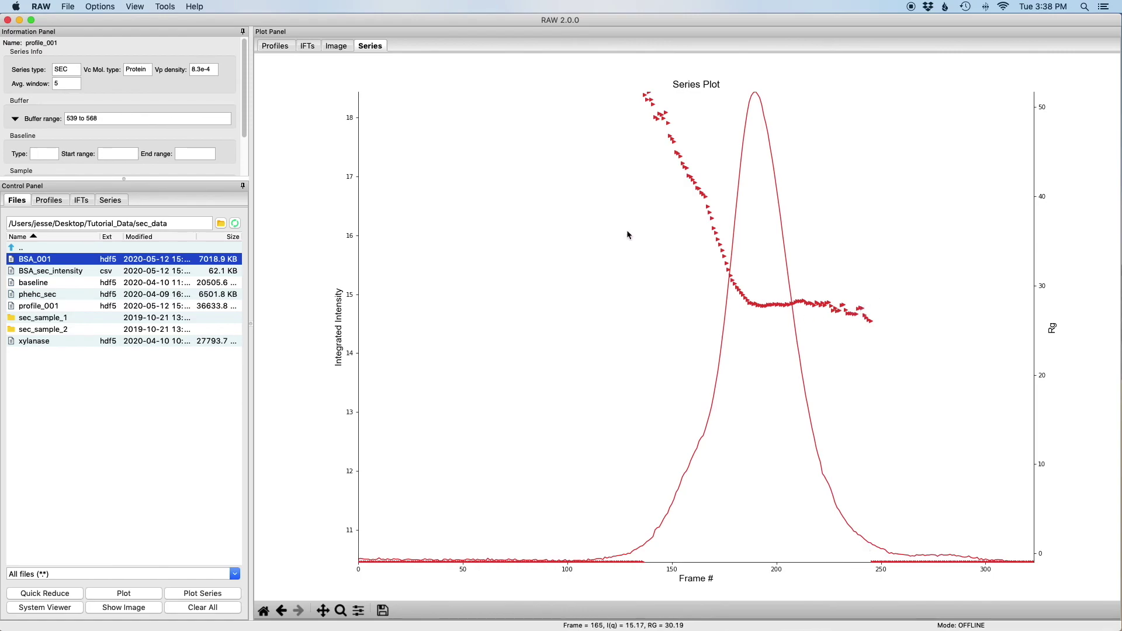
Step: Check the stored buffer and sample ranges of the reloaded BSA_001.hdf5 in LC Series analysis, and accept the dialog
click(111, 200)
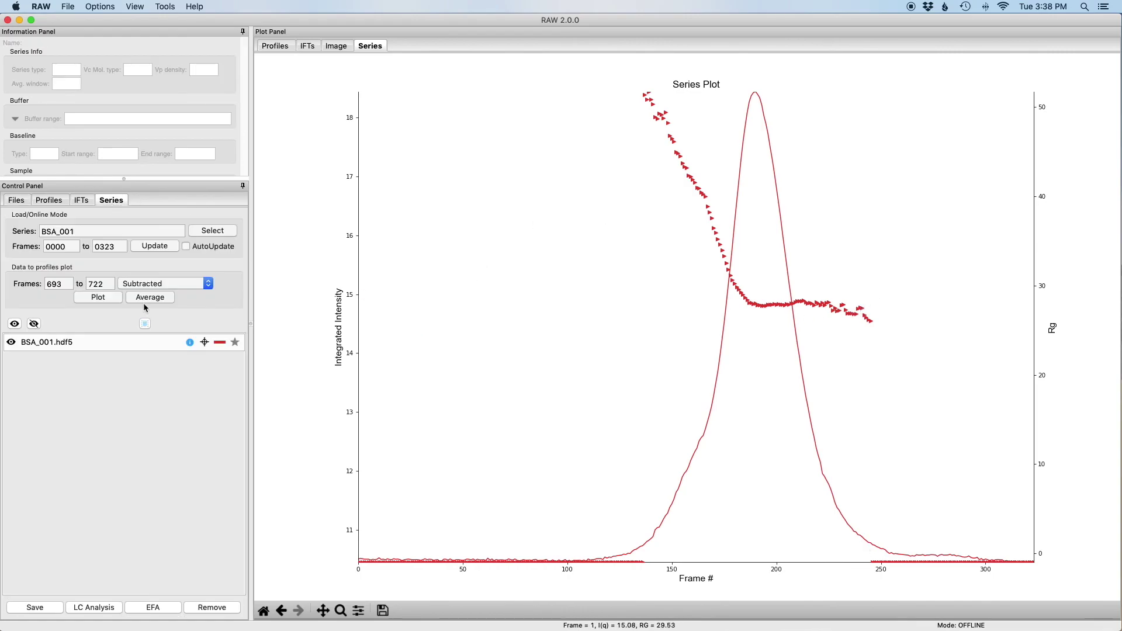
click(142, 344)
right_click(140, 342)
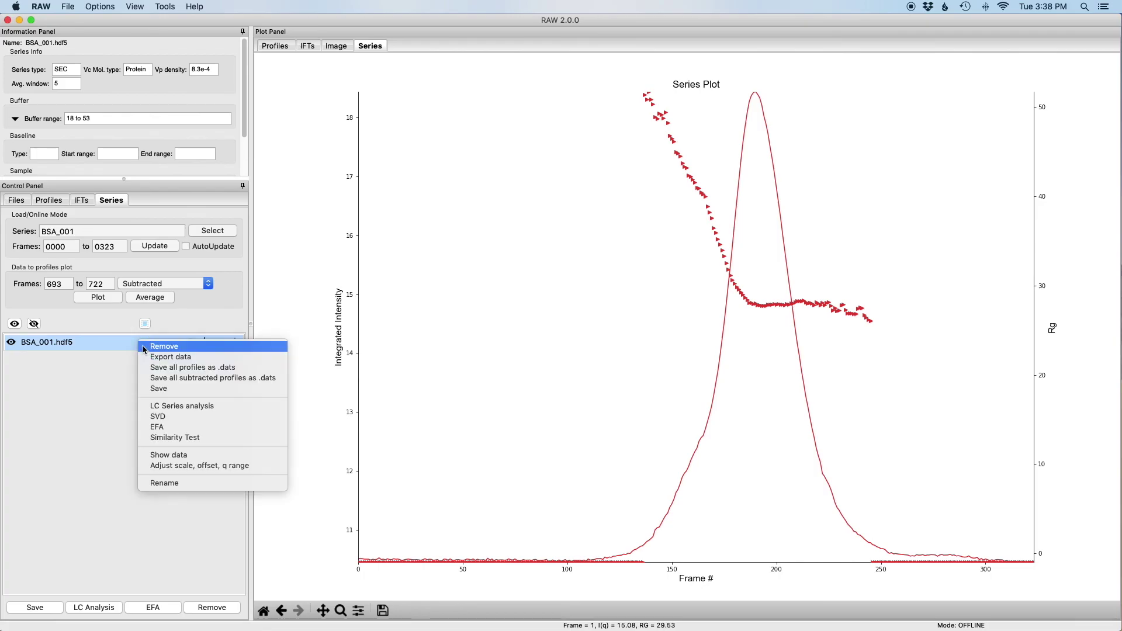
click(179, 406)
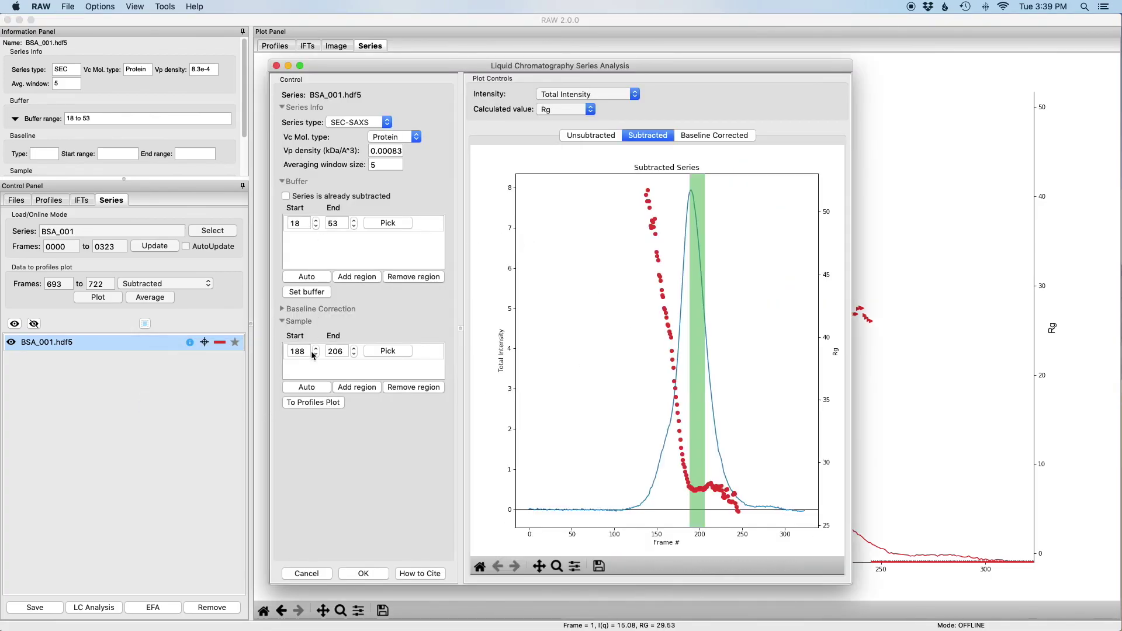
click(364, 574)
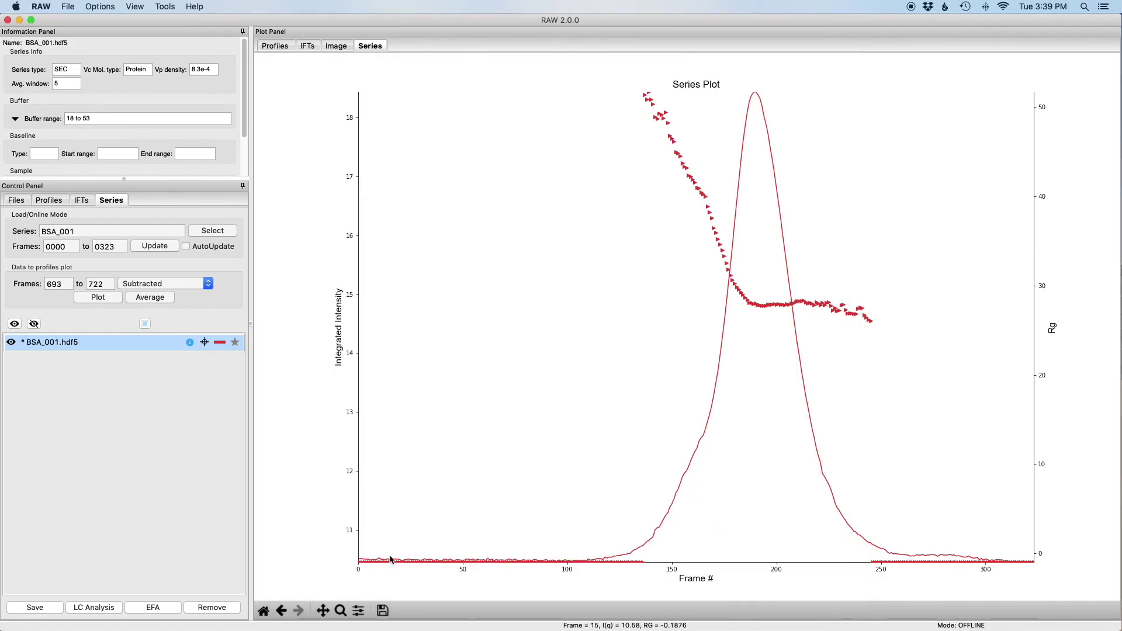